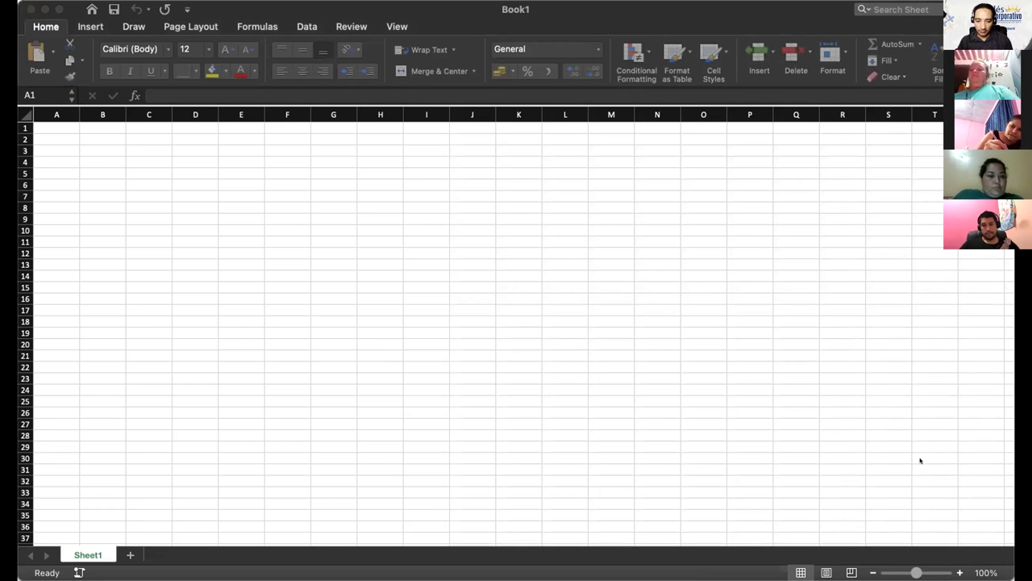
click(103, 142)
click(103, 145)
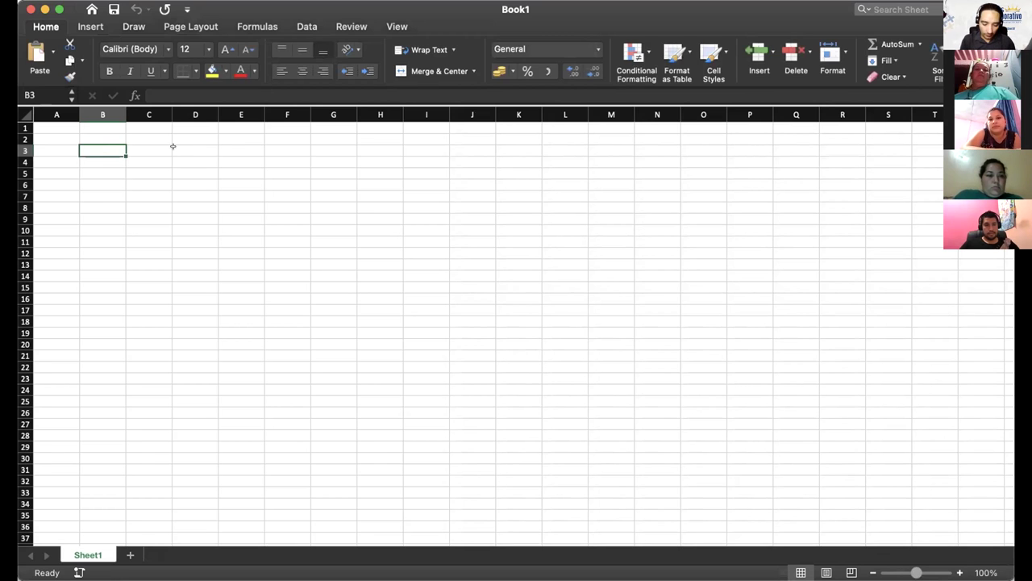
key(super+v)
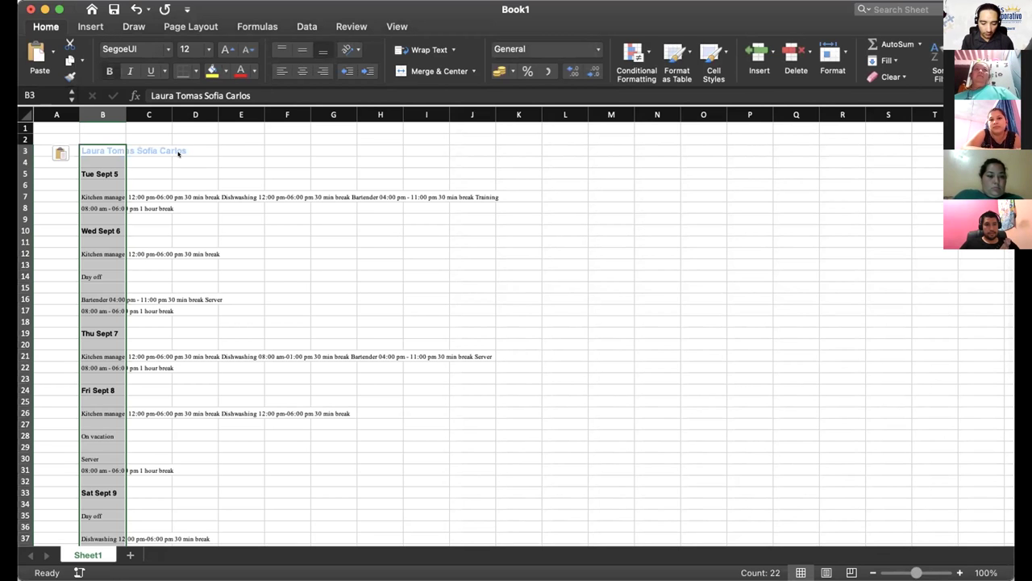
key(super+z)
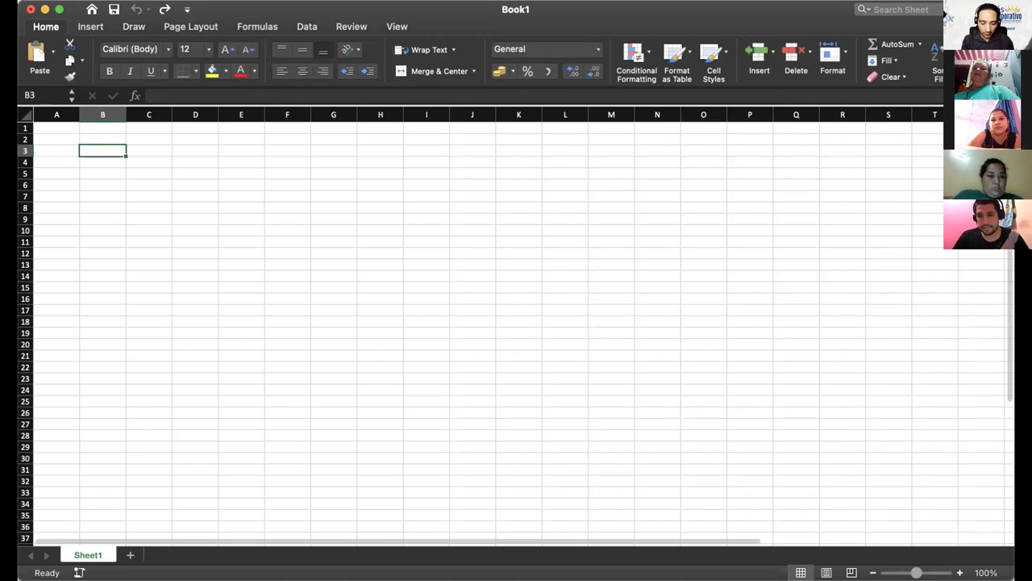
Enter the first employee's name in cell B3.
click(958, 571)
click(958, 571)
click(959, 571)
click(959, 571)
click(959, 571)
click(959, 571)
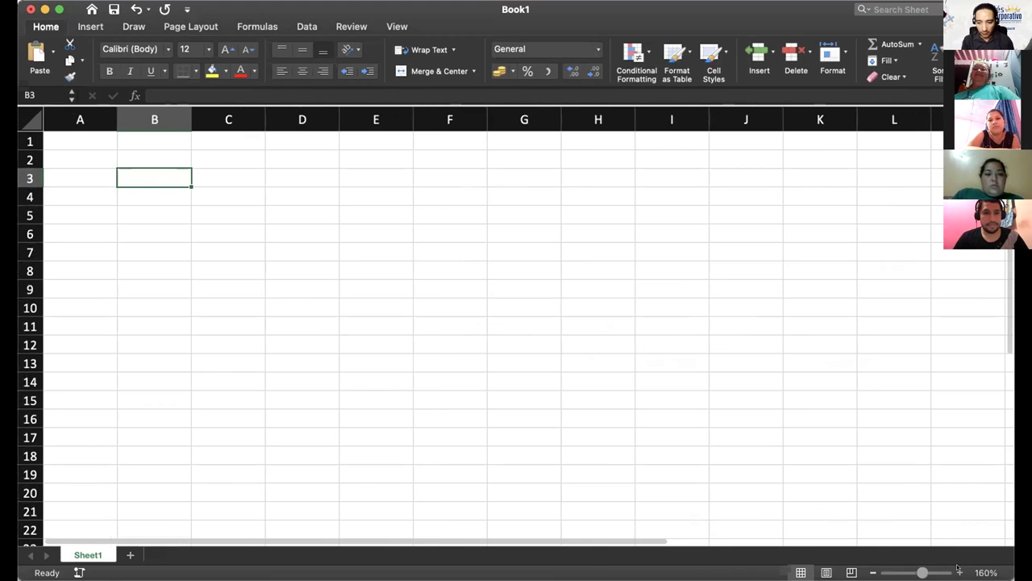
click(958, 571)
click(873, 572)
click(873, 572)
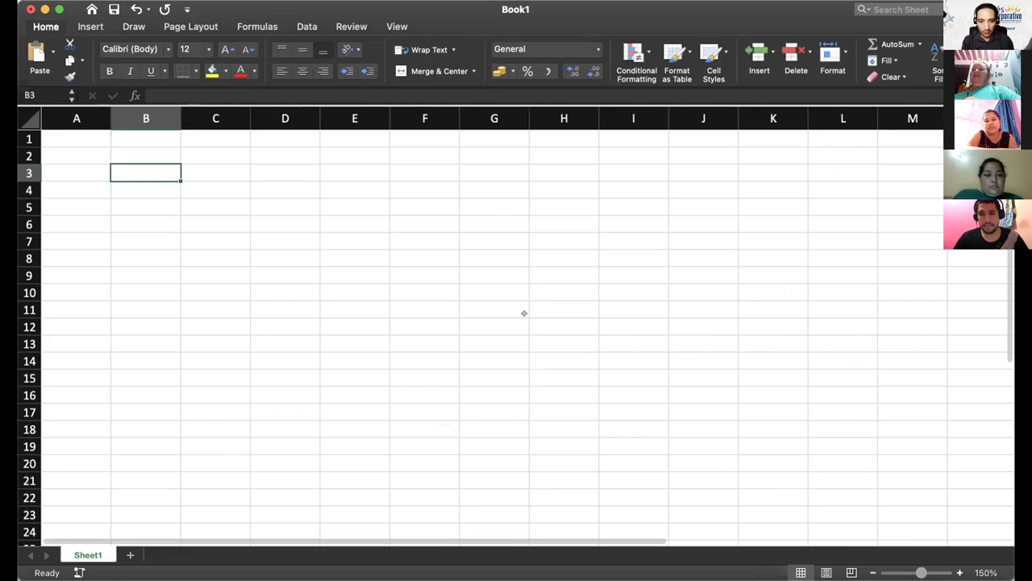
scroll(478, 294, down, 3)
scroll(478, 293, up, 3)
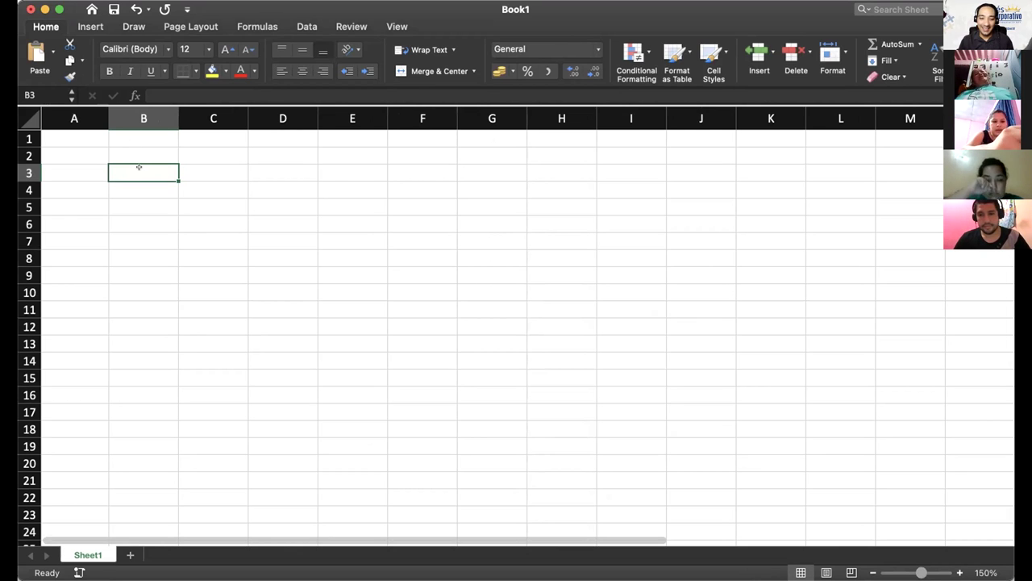
scroll(139, 167, up, 1)
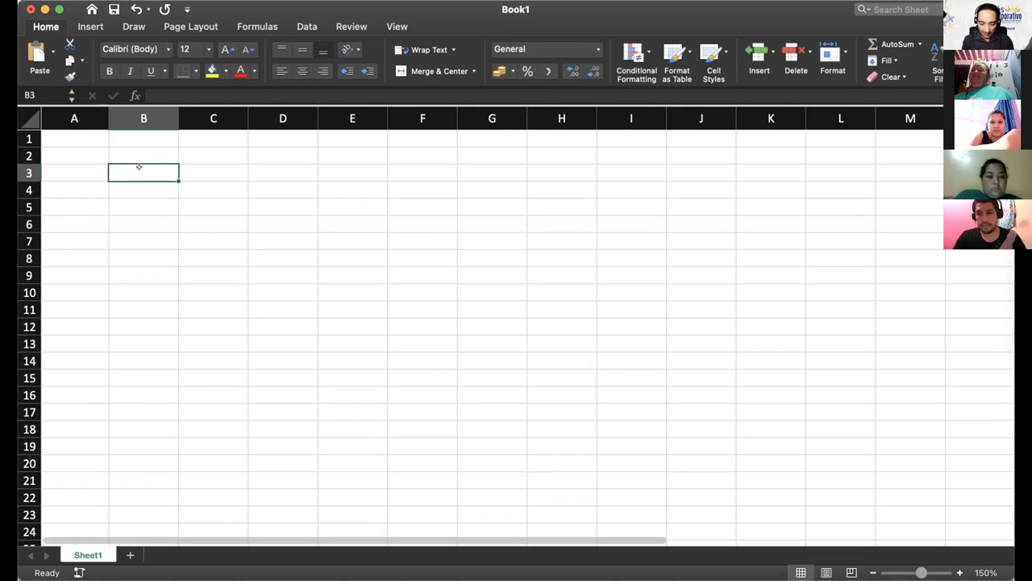
text(Ada)
key(Return)
Enter "August 2nd" as the first date heading in cell C2.
key(Up)
key(Right)
scroll(634, 490, up, 1)
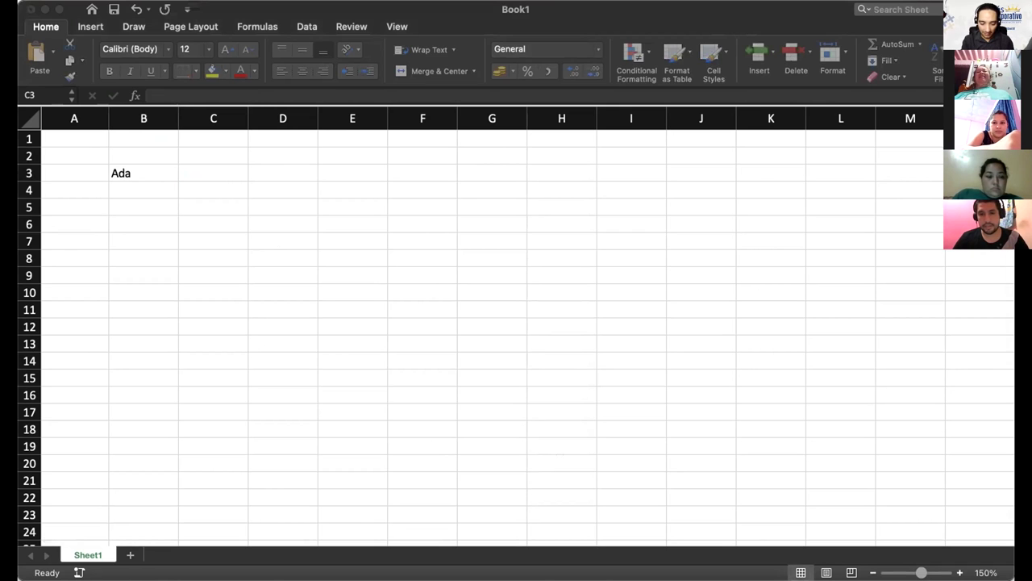
click(152, 131)
click(198, 147)
text(Aug)
key(BackSpace)
text(ugust 2)
key(BackSpace)
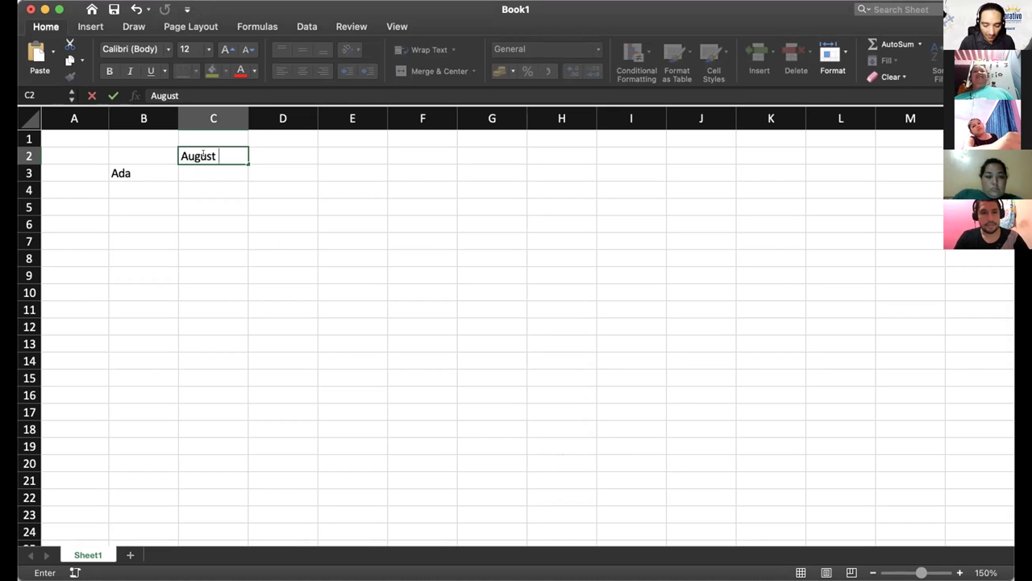
text(2nd)
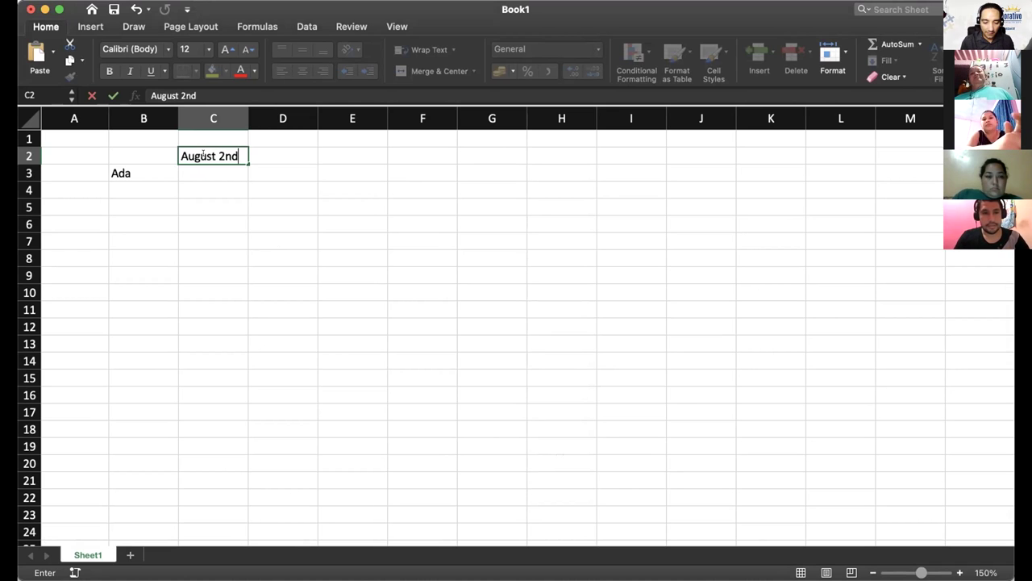
click(275, 150)
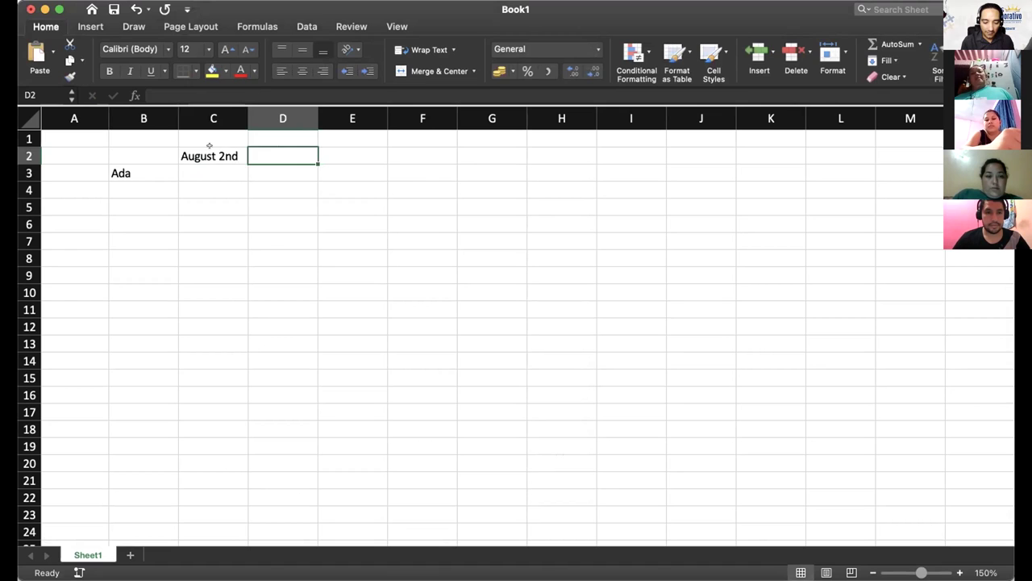
Copy the August 2nd heading across to D2 and E2, and change D2 to "August 3rd".
click(222, 153)
drag(240, 155, 403, 154)
click(295, 149)
double_click(252, 154)
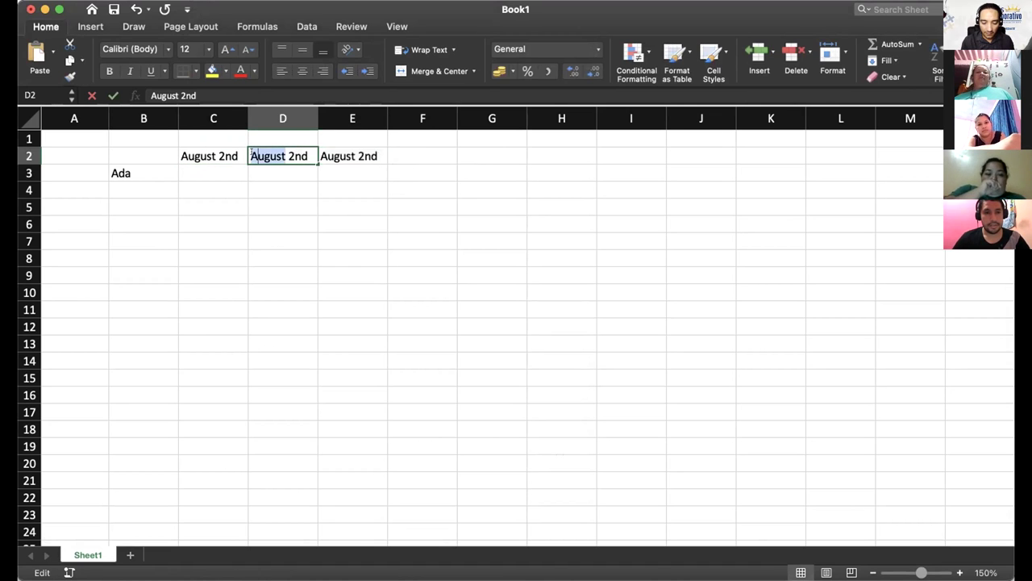
click(287, 153)
key(Delete)
text(3)
key(Delete)
key(Delete)
text(rd)
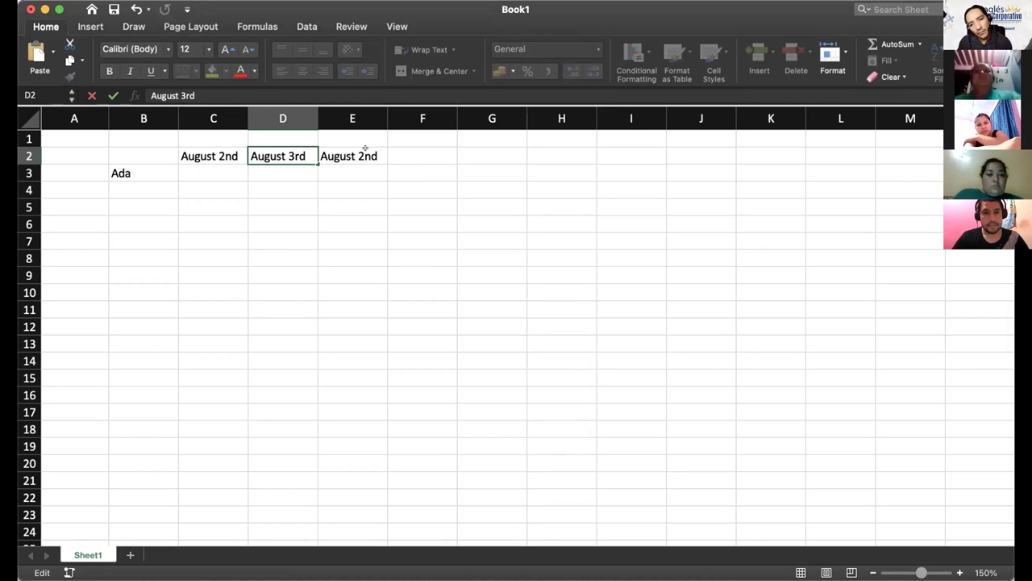
Change the date heading in cell E2 to "August 4th".
click(376, 155)
key(Right)
click(376, 156)
double_click(376, 156)
key(BackSpace)
key(BackSpace)
key(BackSpace)
text(4th)
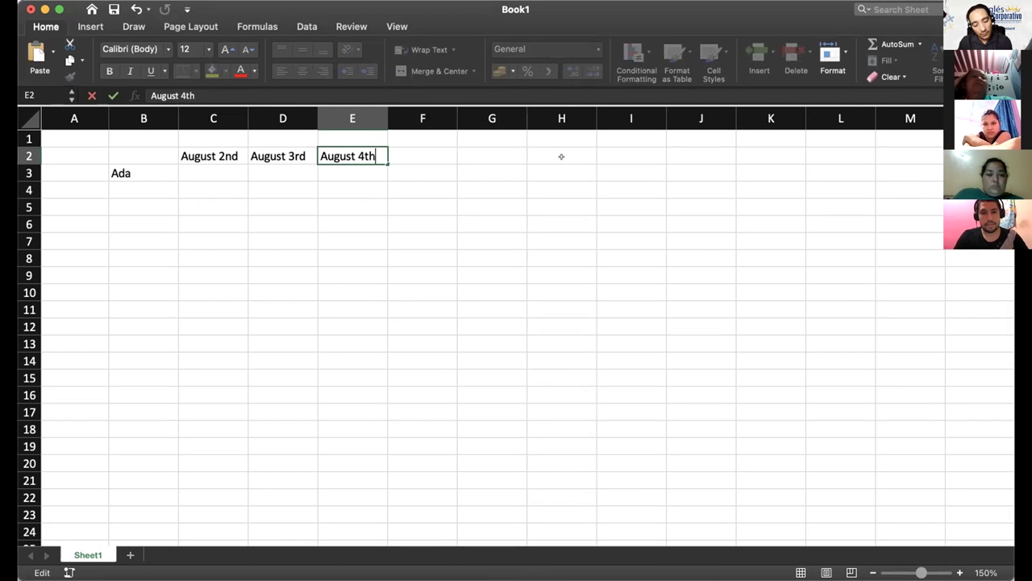
Copy the August 4th heading across to F2 and G2, and change F2 to "August 5th".
double_click(408, 145)
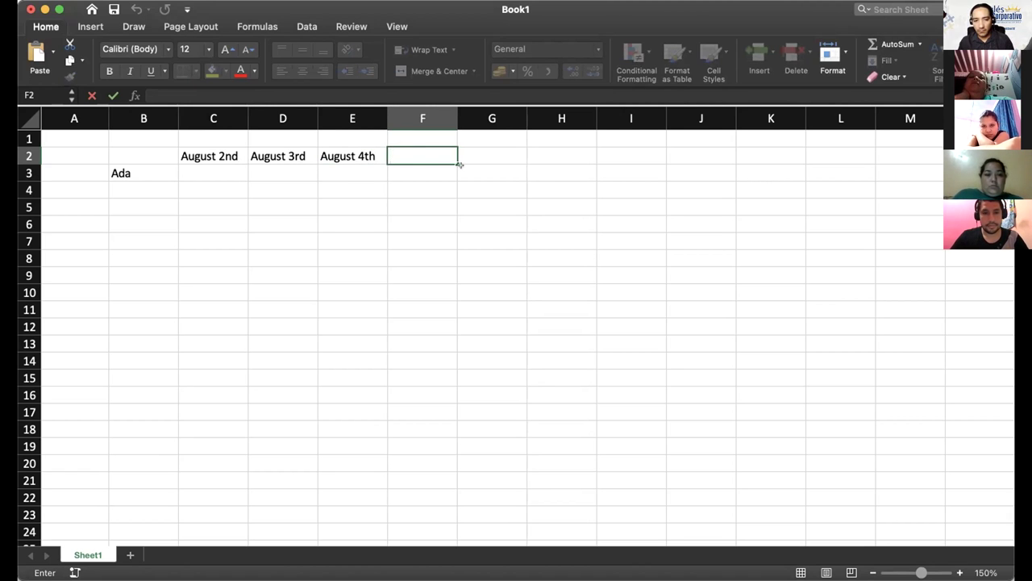
click(375, 156)
drag(387, 162, 494, 155)
double_click(426, 156)
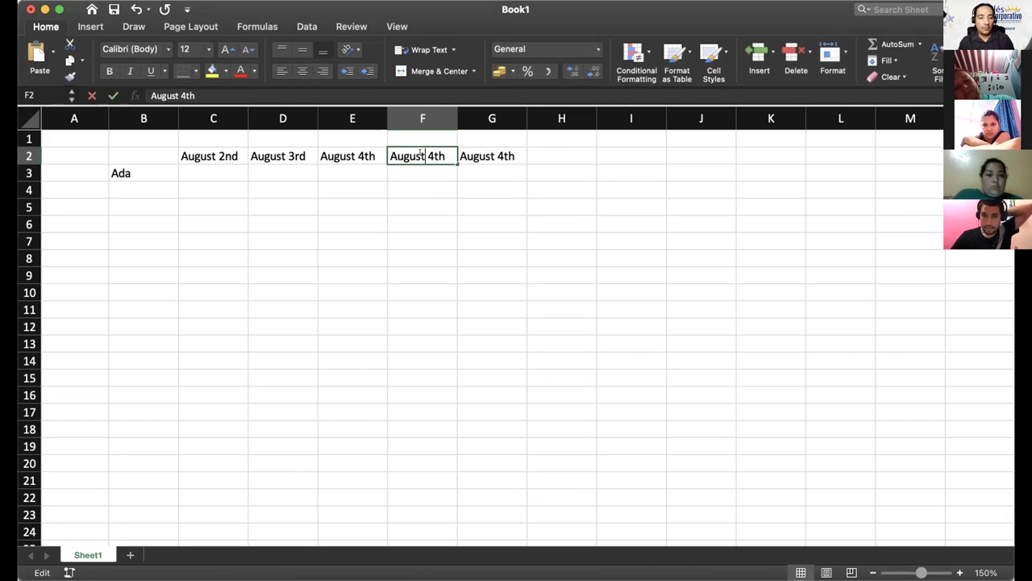
key(BackSpace)
text(5)
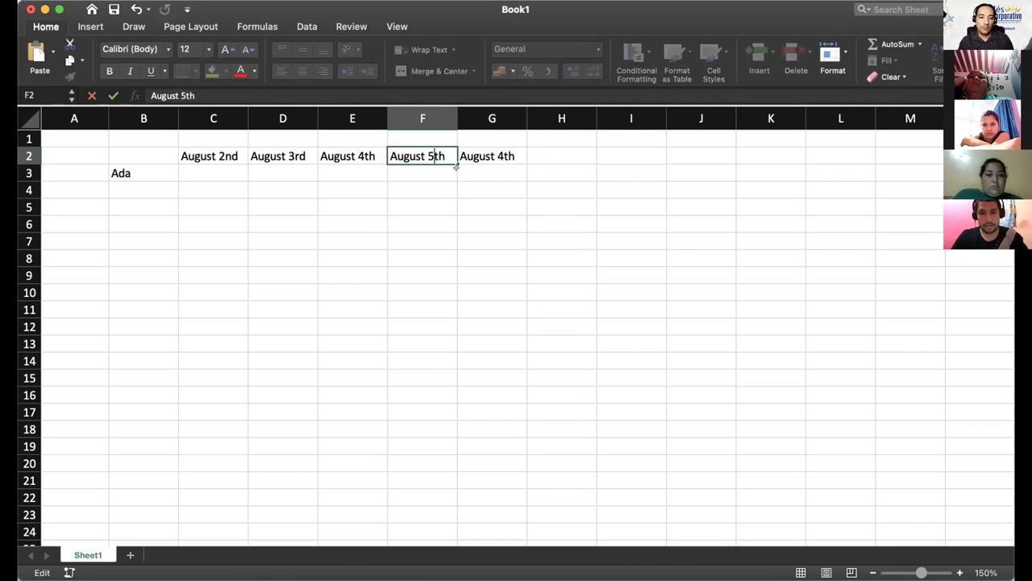
key(Return)
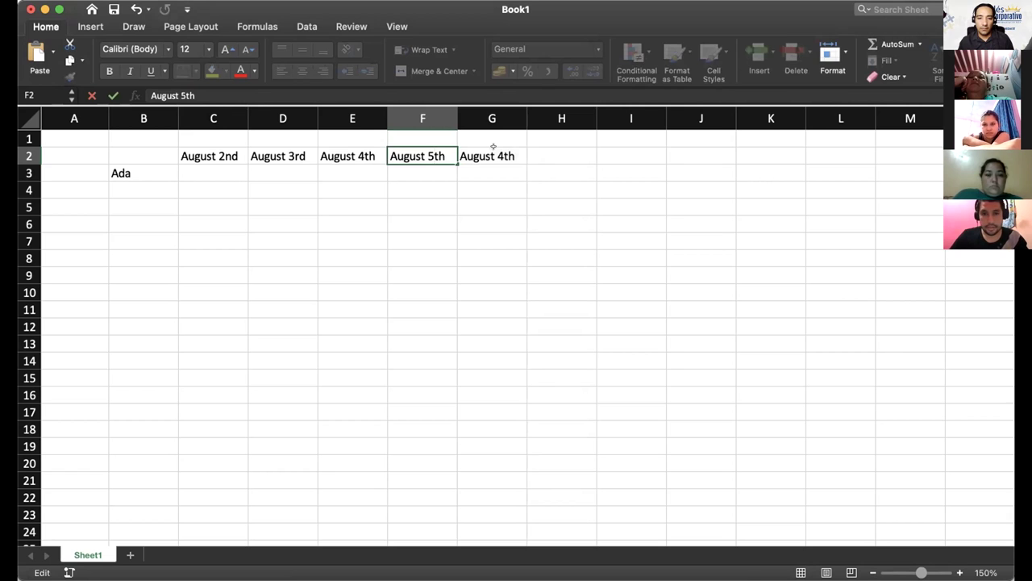
Change the date heading in cell G2 to "August 6th".
double_click(500, 154)
key(BackSpace)
text(6)
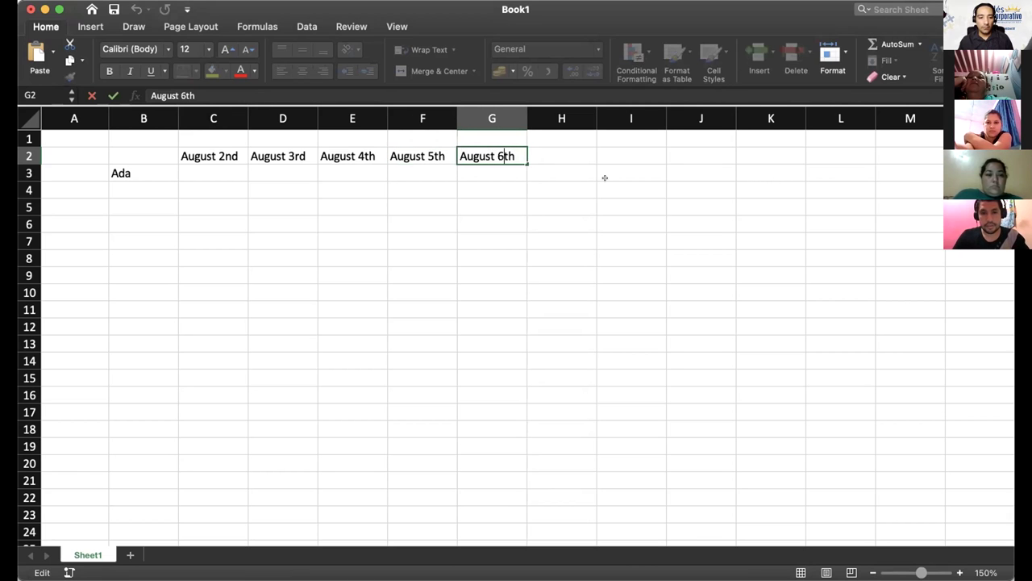
click(161, 167)
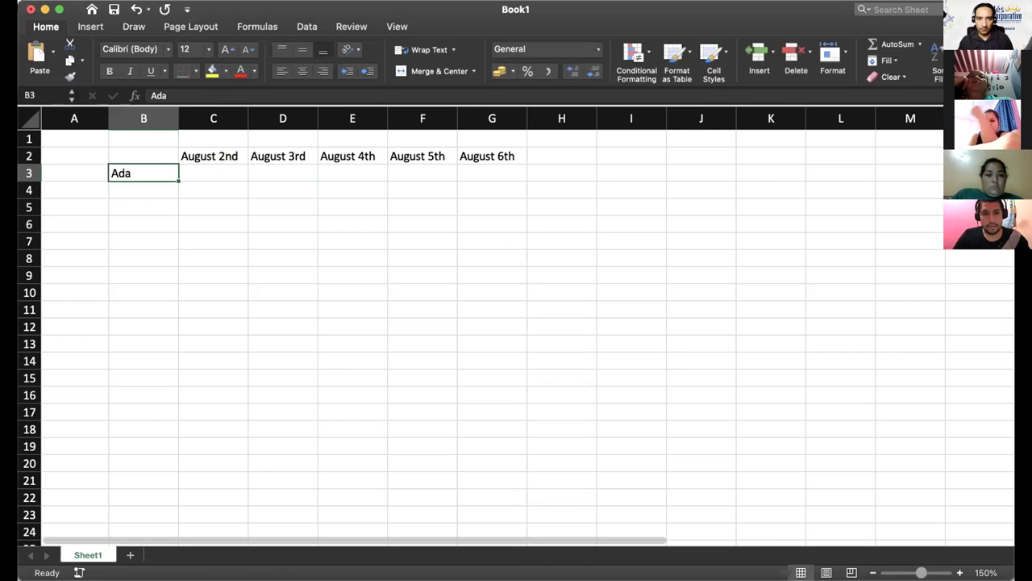
Widen the date columns C to G and slightly widen the empty column H beside them.
click(209, 167)
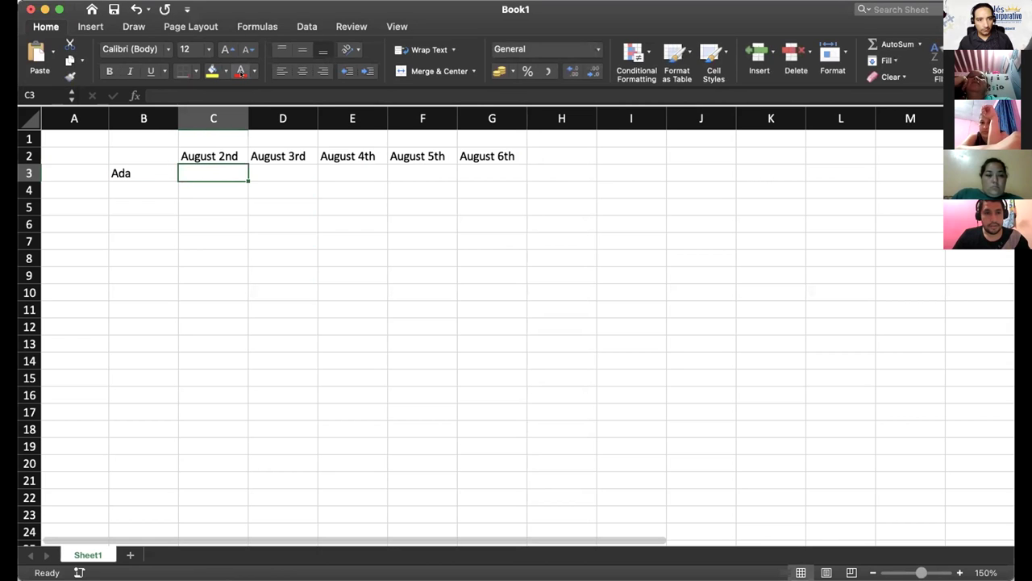
drag(249, 113, 296, 113)
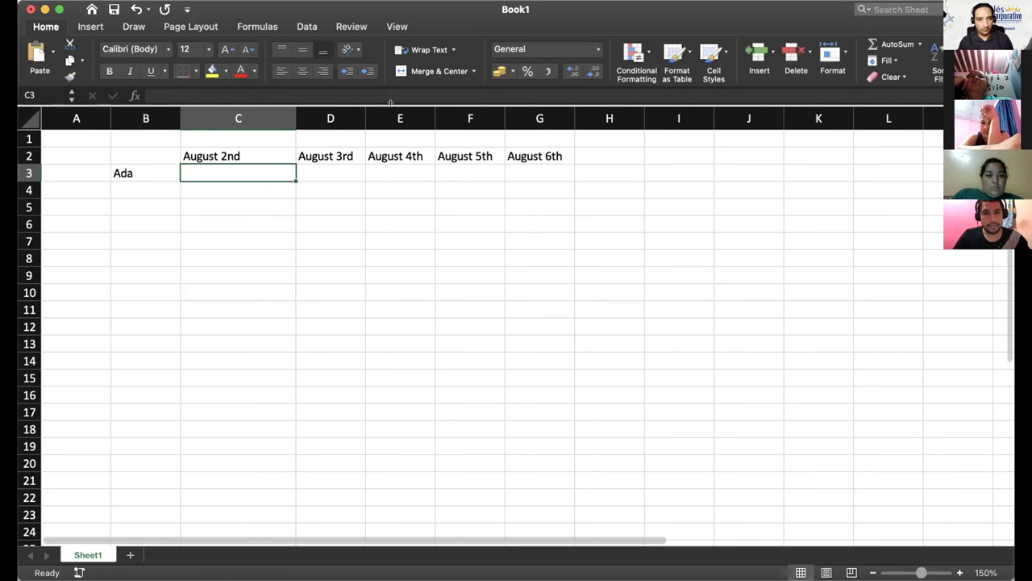
drag(365, 115, 402, 114)
drag(472, 115, 517, 110)
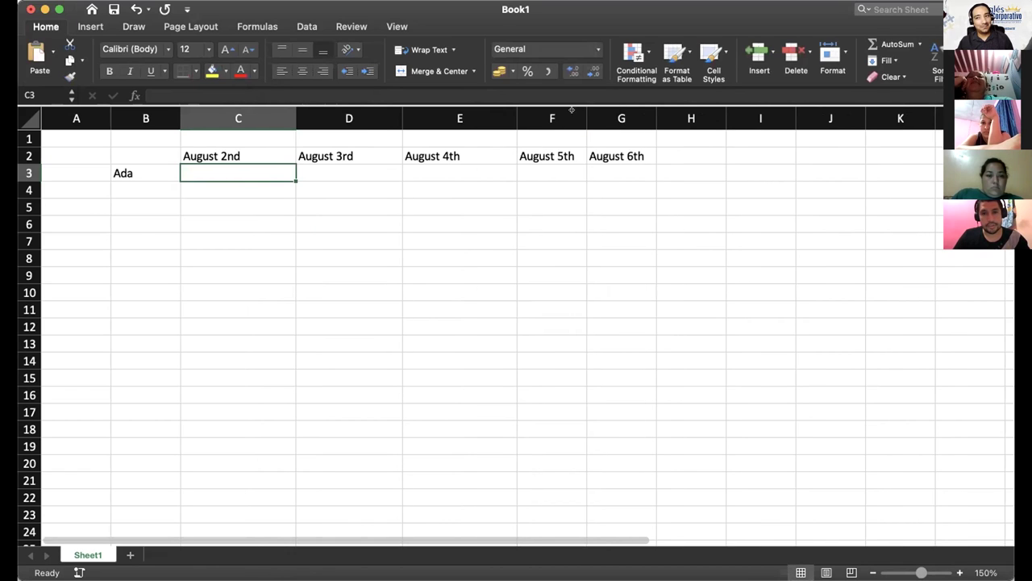
drag(587, 110, 622, 110)
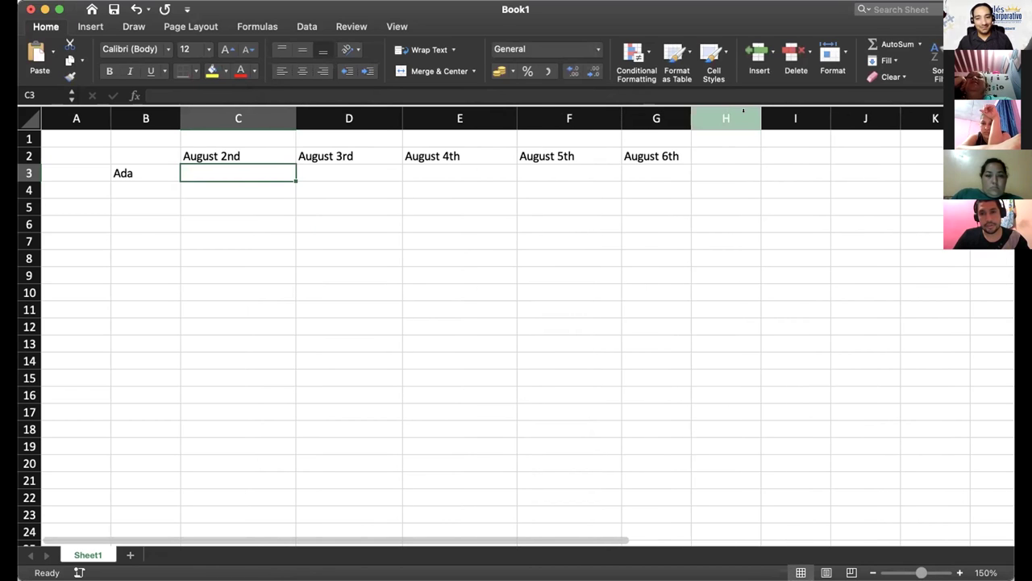
drag(761, 110, 775, 109)
drag(696, 110, 736, 111)
Enter "Recepcionist" as the employee's role under August 2nd in cell C3.
double_click(259, 166)
text(R)
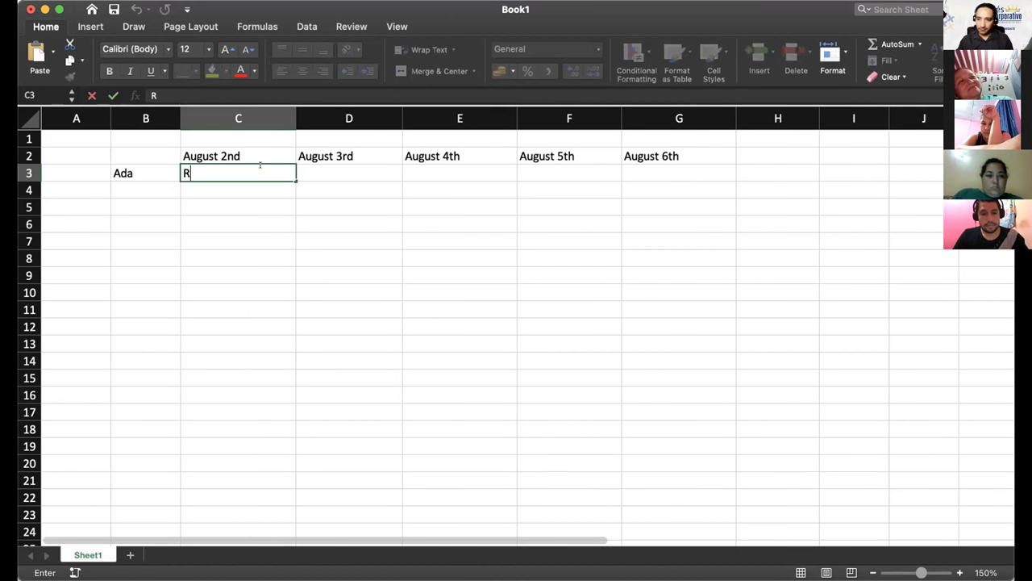
text(ecepcionist)
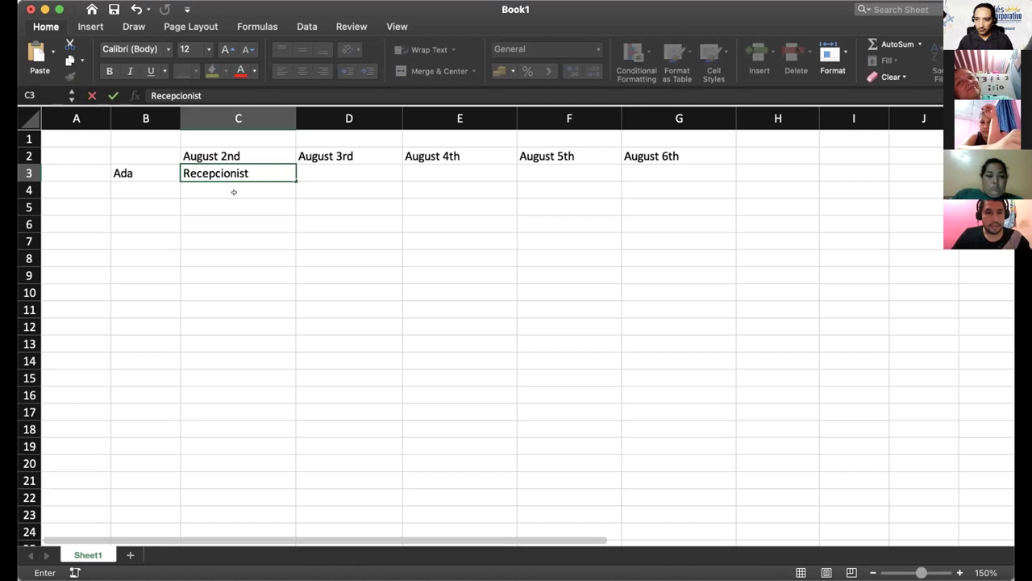
key(Return)
click(220, 179)
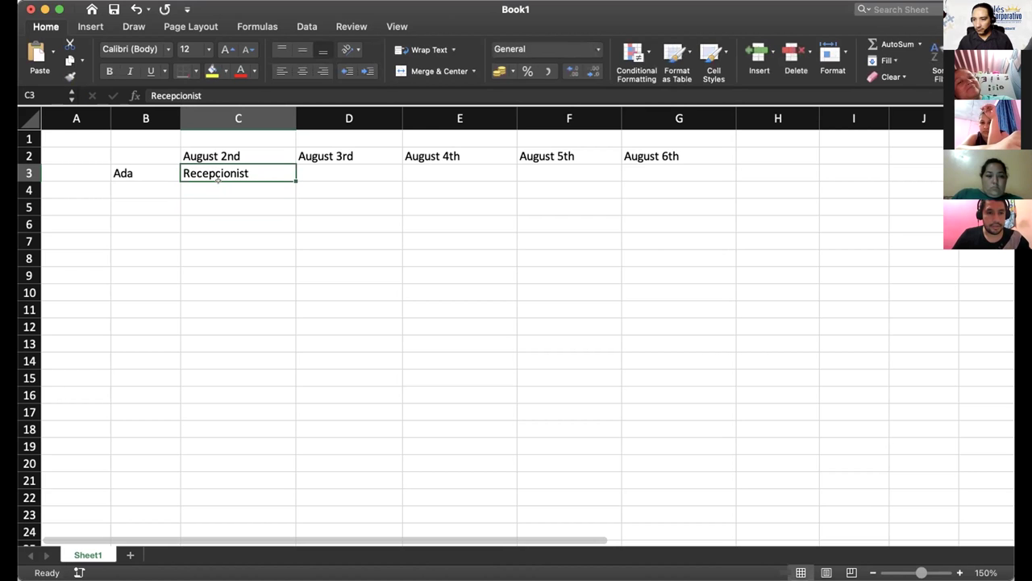
key(Return)
click(241, 169)
key(Return)
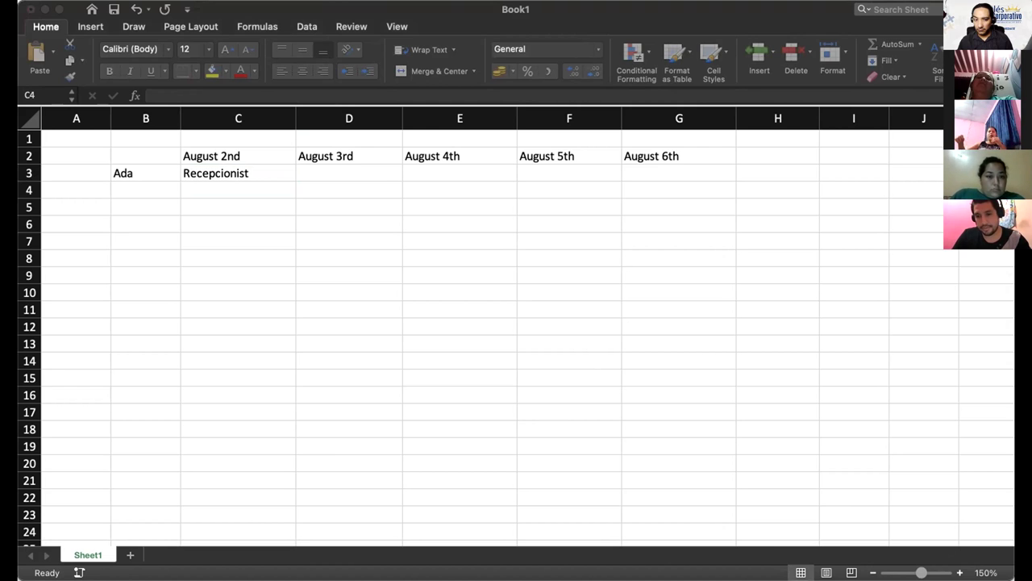
Enter the shift hours "7am - 5pm" below the role in cell C4.
key(super+Tab)
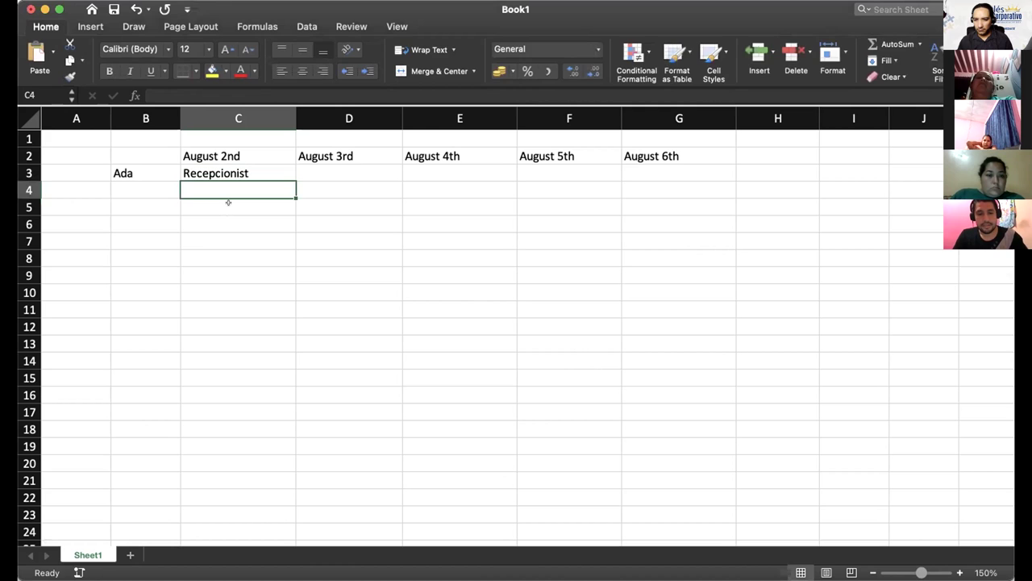
text(7AM)
key(BackSpace)
key(BackSpace)
text(am )
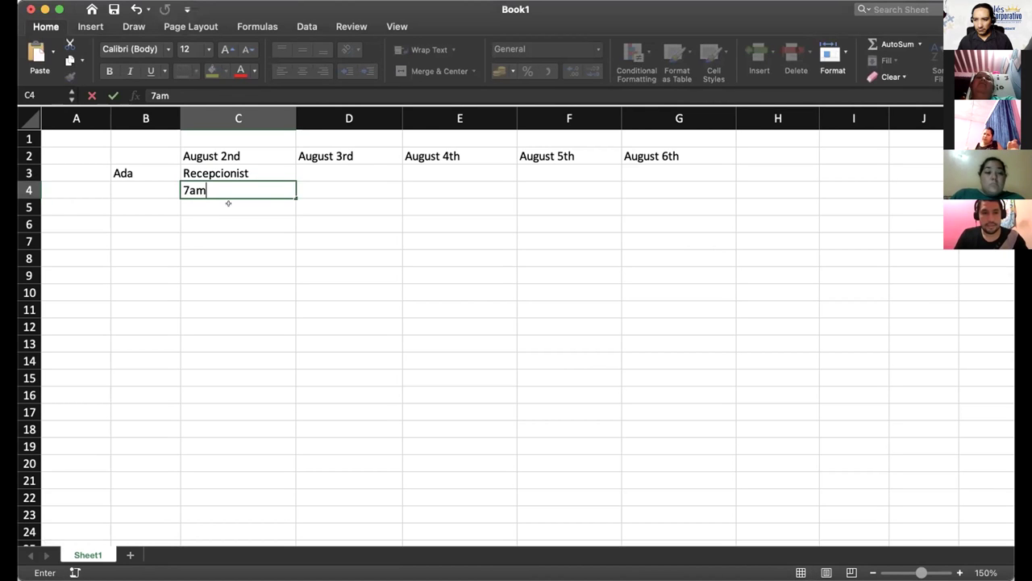
text(- )
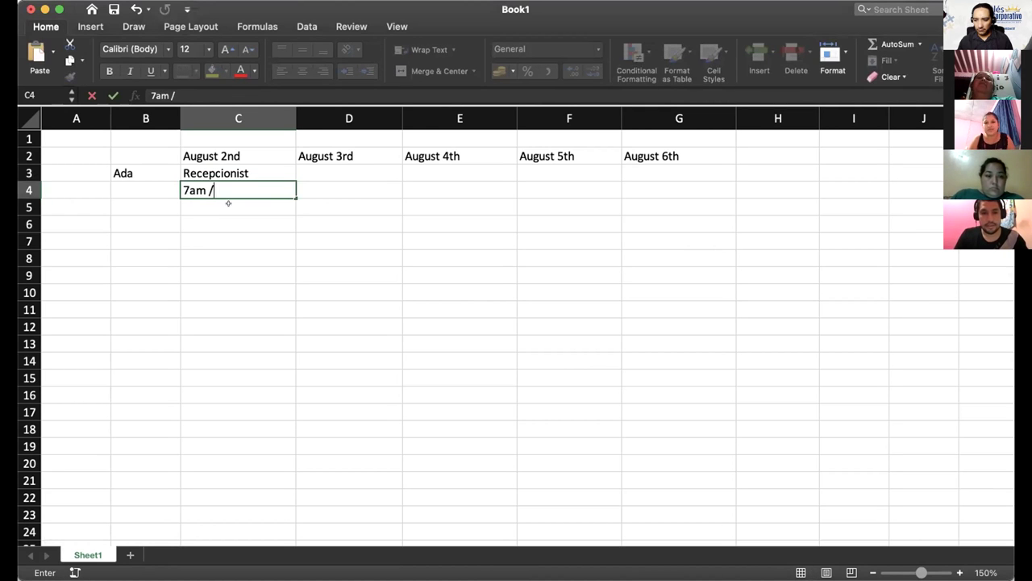
text(5pm)
key(Return)
scroll(209, 222, right, 1)
key(Up)
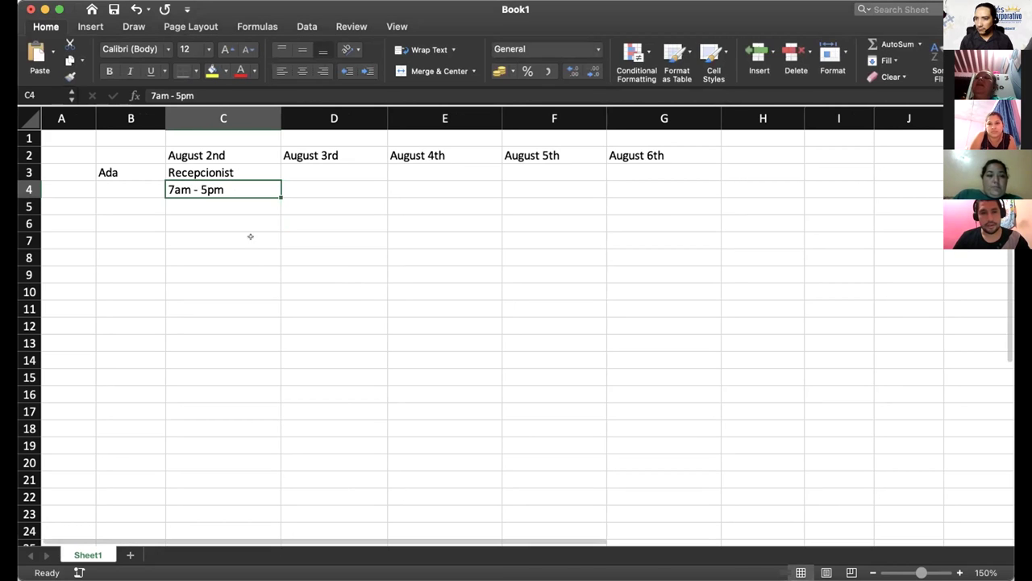
key(Return)
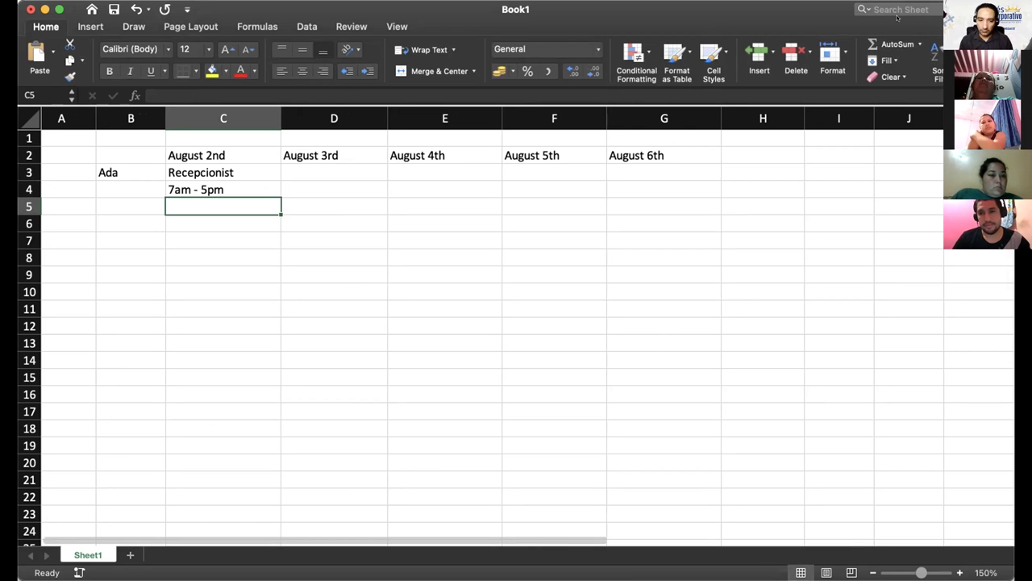
scroll(168, 202, down, 1)
double_click(169, 205)
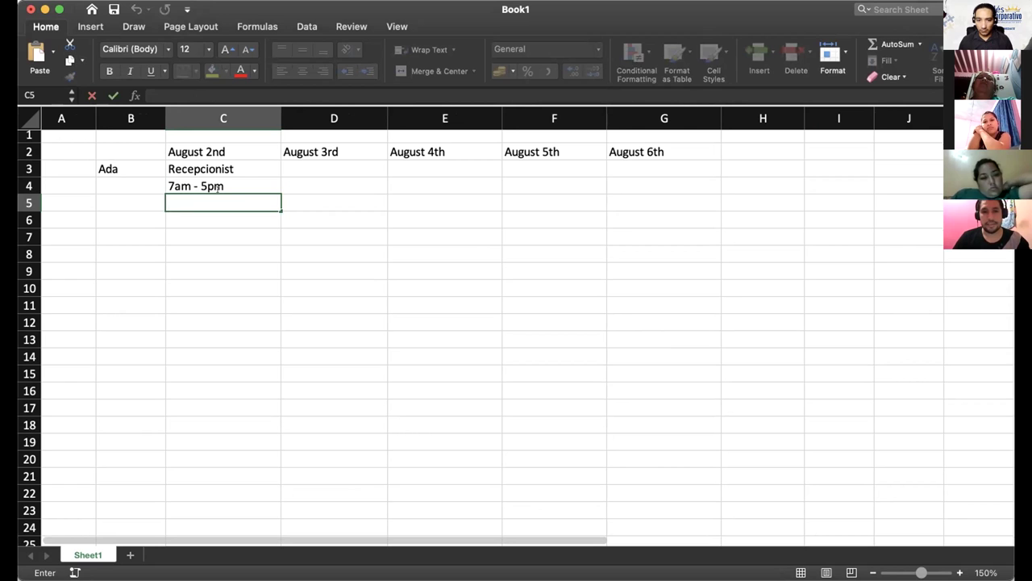
drag(240, 195, 240, 179)
click(474, 240)
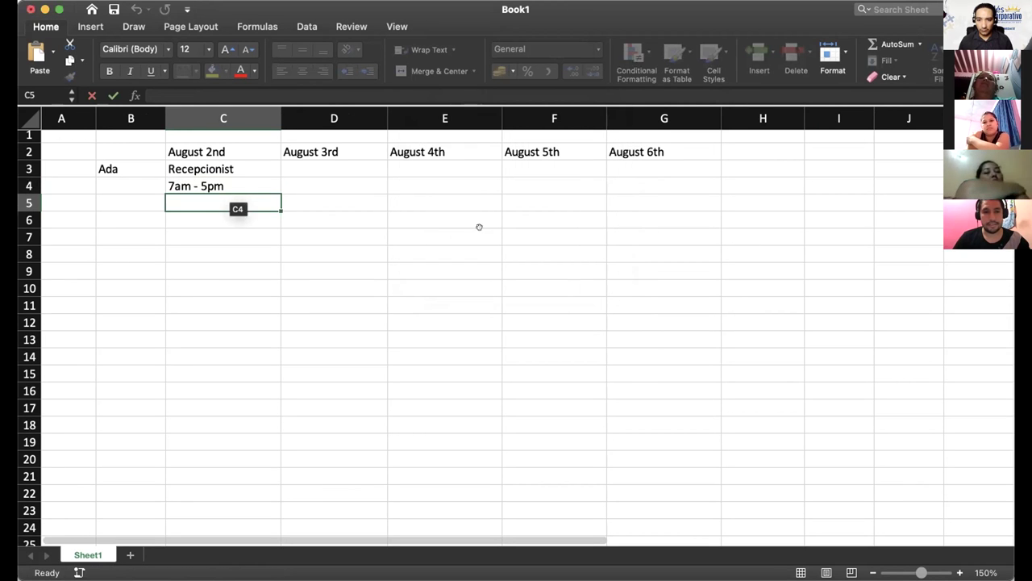
Enter "15 minutes" as the break time in cell C5, below the shift hours for August 2nd.
click(229, 179)
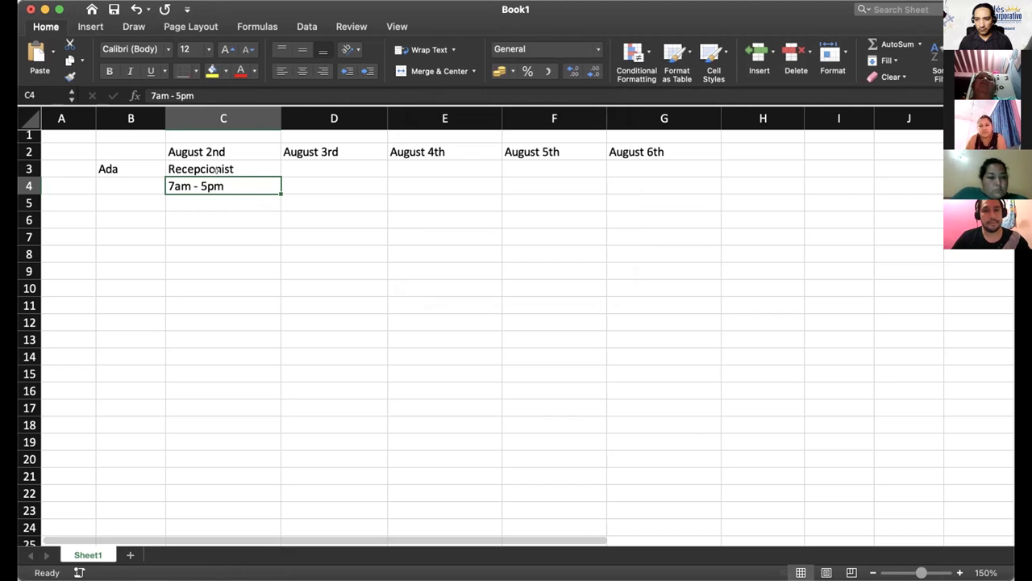
key(Up)
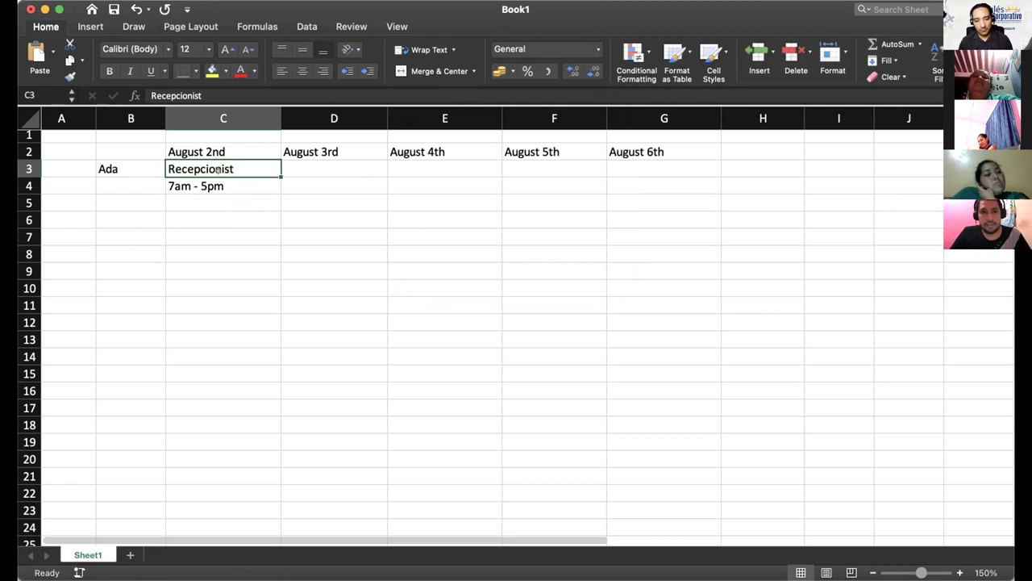
key(Down)
key(Down)
text(15 )
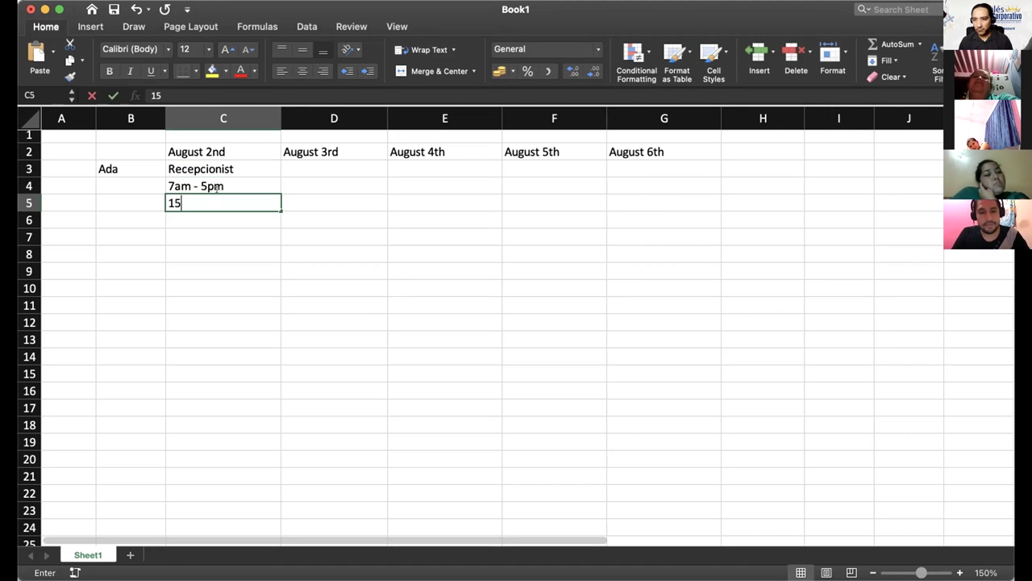
text(minutes)
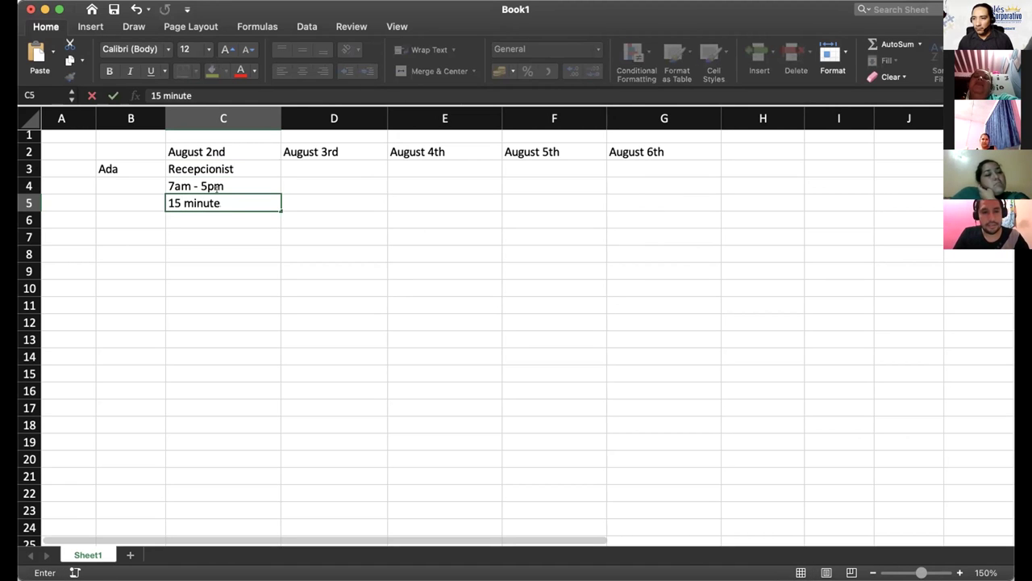
click(300, 162)
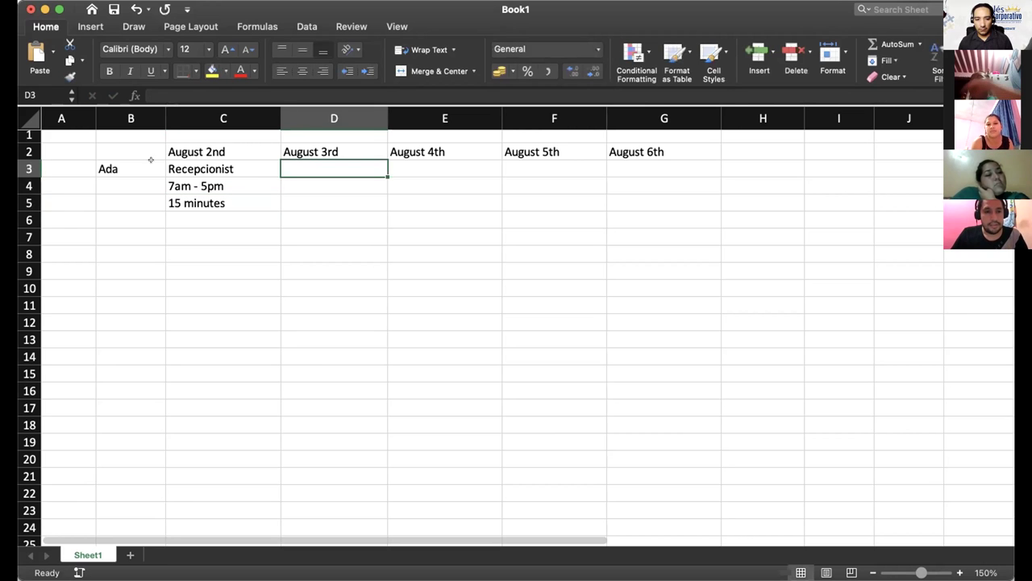
Merge and center cells B3 to B5 so the employee's name spans the three schedule rows.
drag(116, 164, 125, 202)
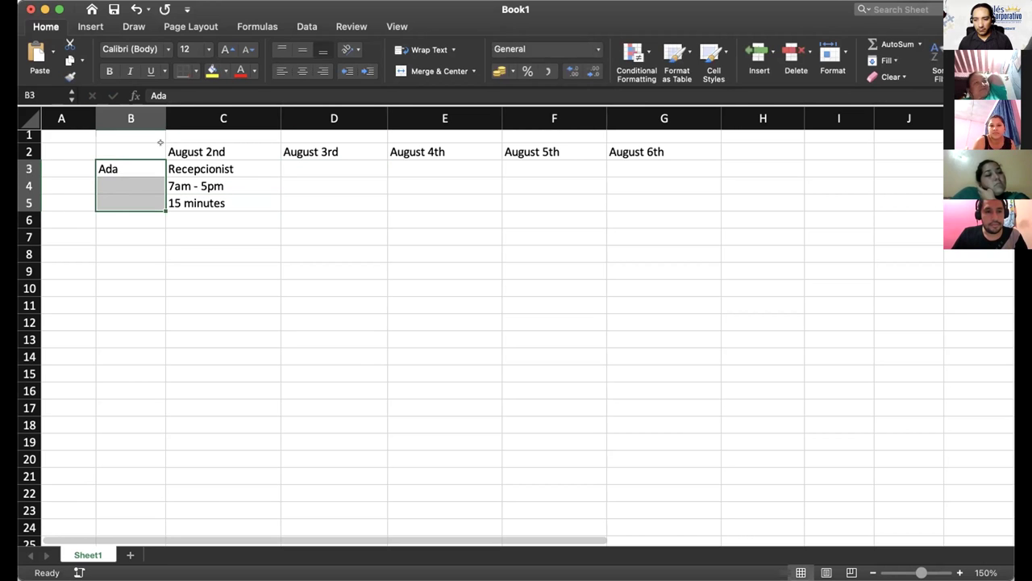
scroll(162, 142, up, 1)
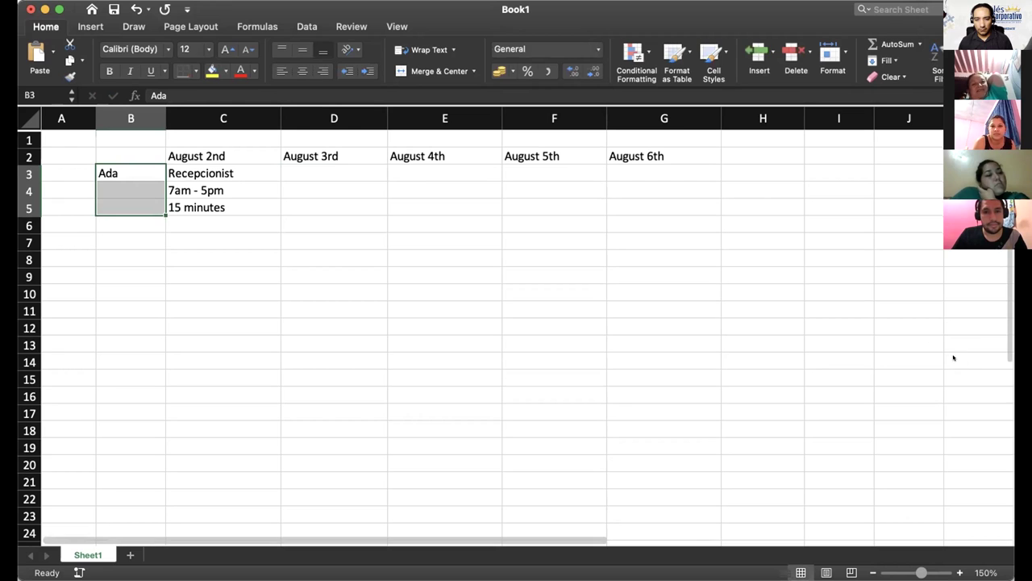
click(433, 71)
scroll(154, 154, right, 1)
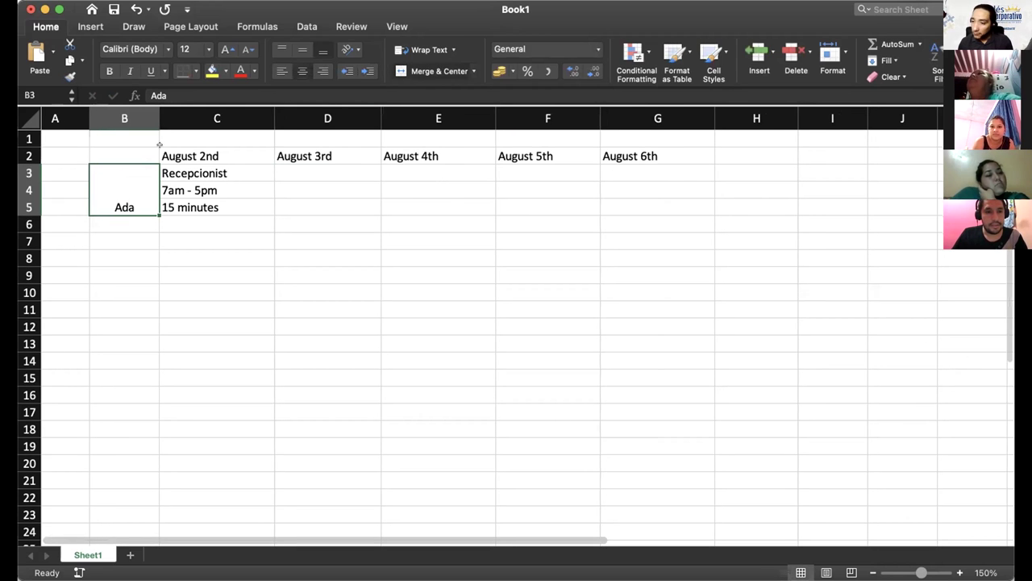
drag(171, 150, 445, 216)
click(445, 221)
click(300, 166)
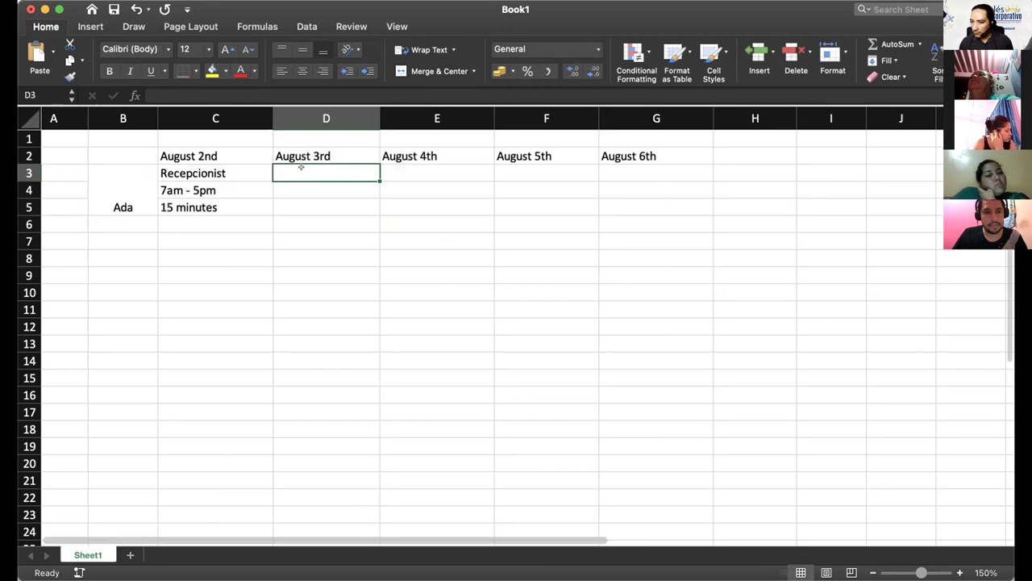
key(Left)
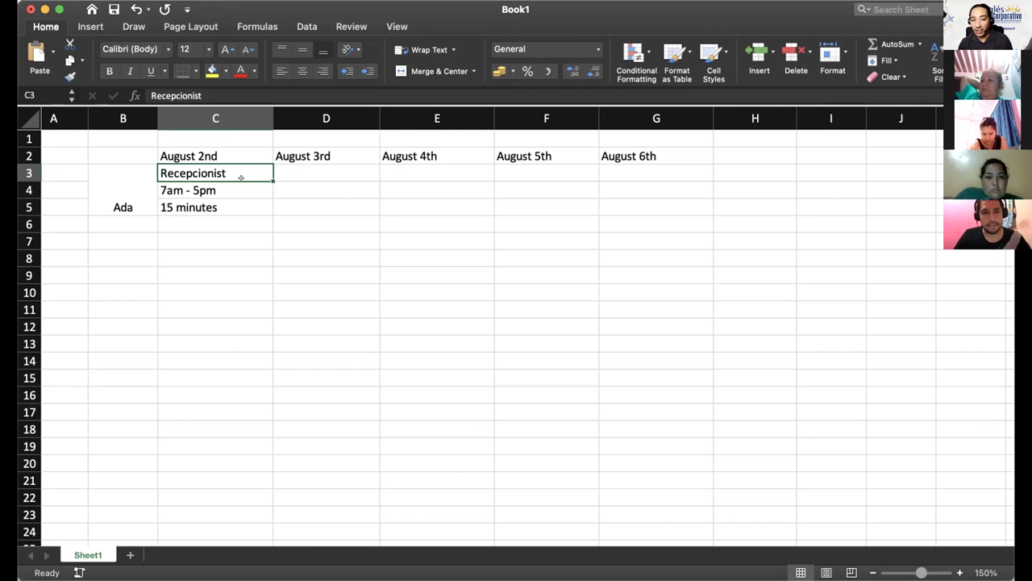
click(313, 167)
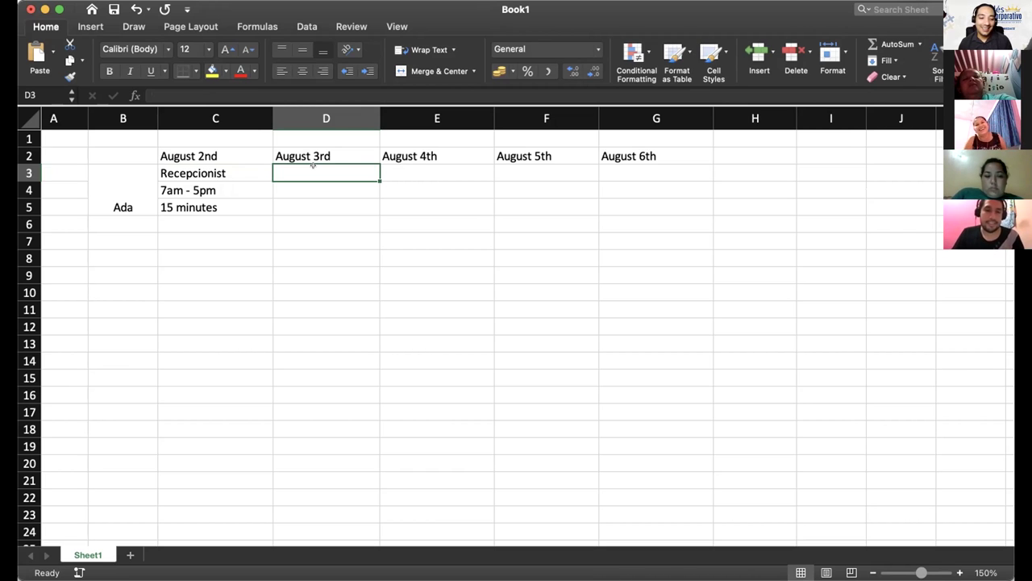
click(243, 169)
click(313, 169)
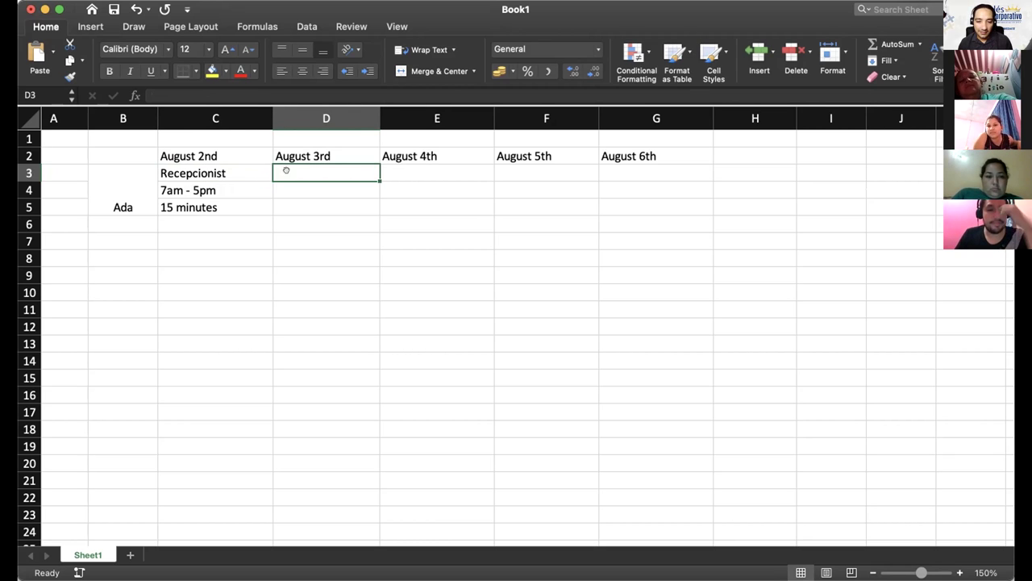
click(241, 172)
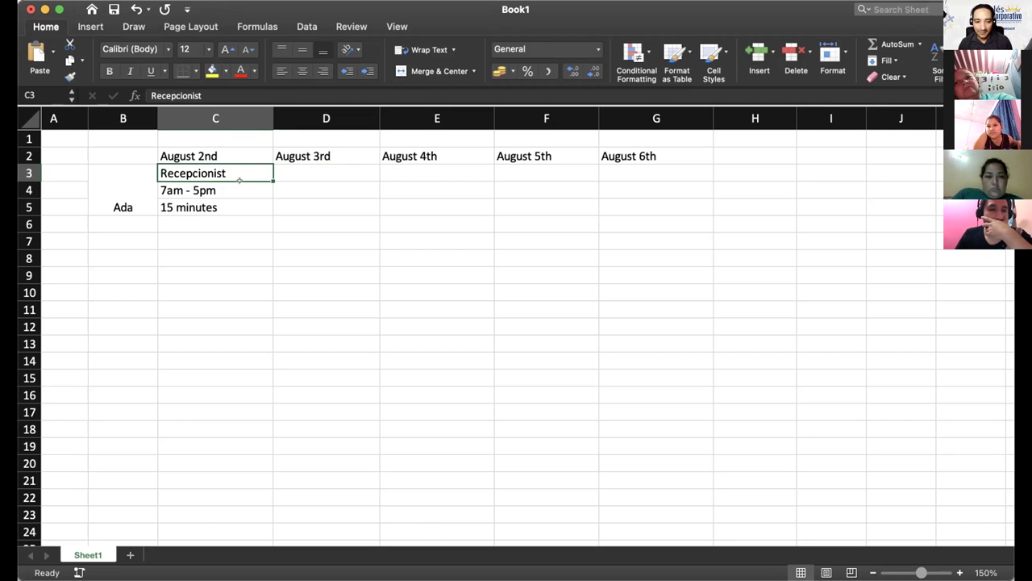
click(617, 167)
click(220, 185)
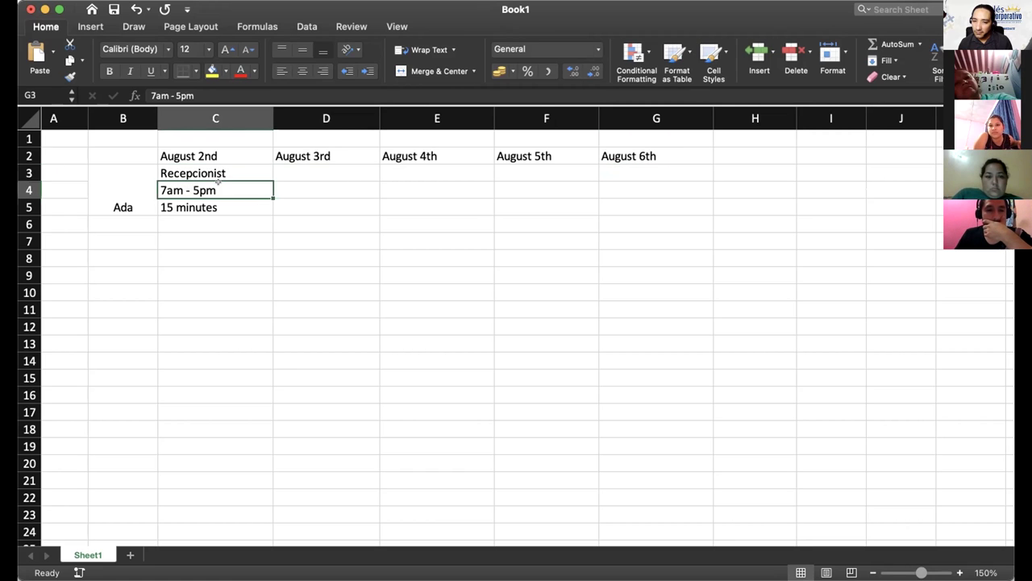
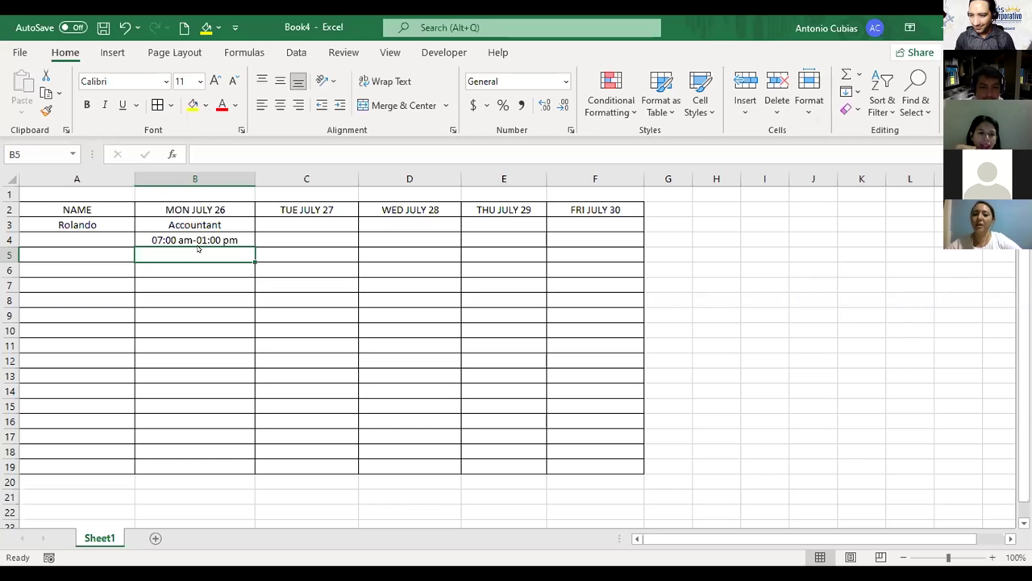
Enter "1 hours lunch" in cell B5, below the Monday July 26 shift hours.
text(1)
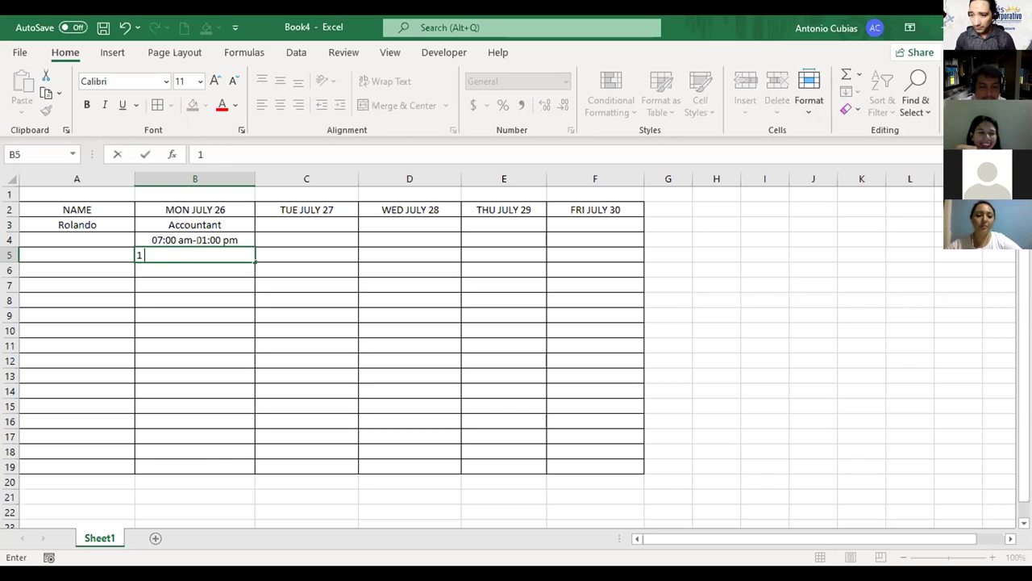
text( hours)
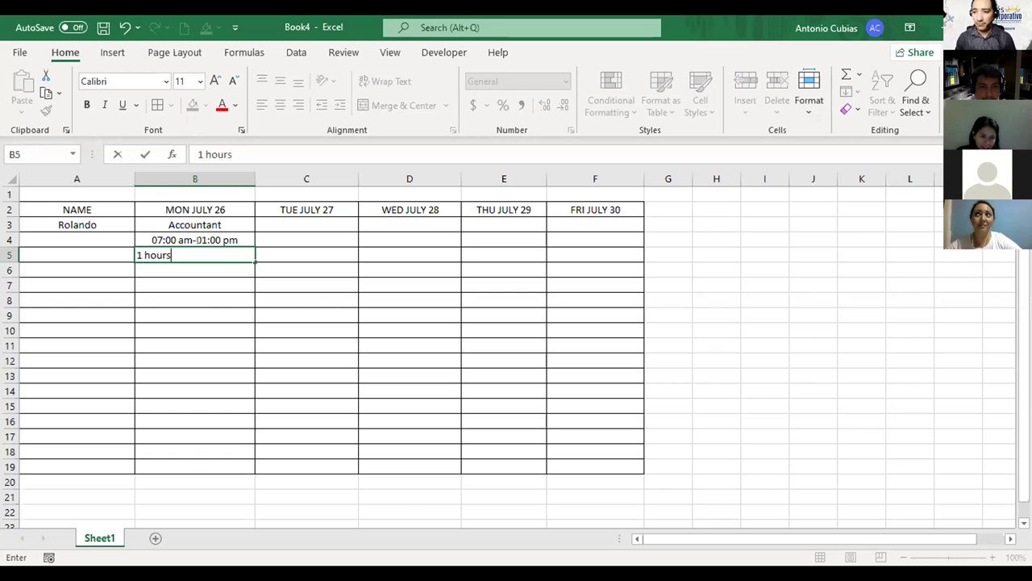
text( lucn)
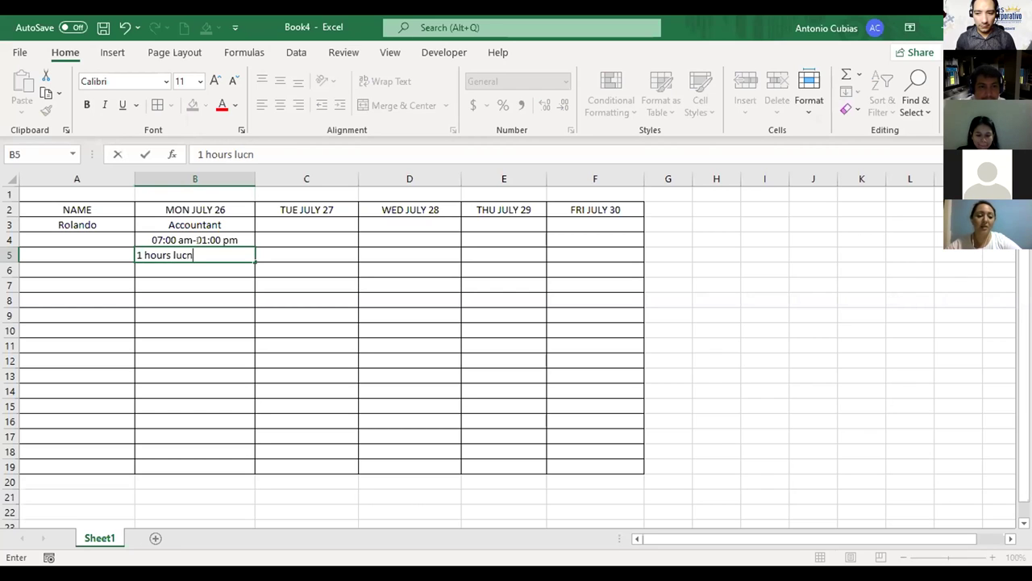
text(h)
key(BackSpace)
key(BackSpace)
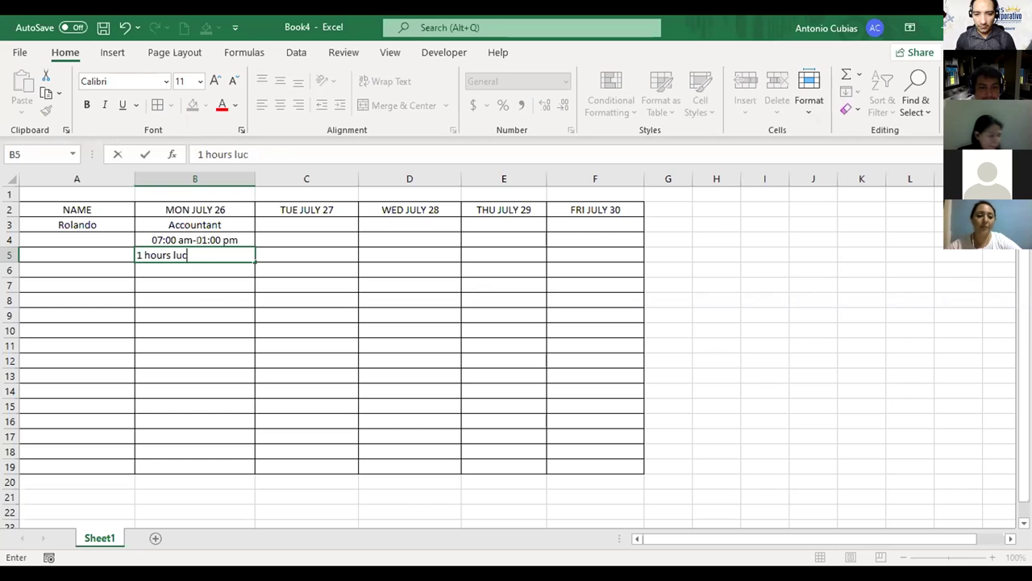
key(BackSpace)
text(n)
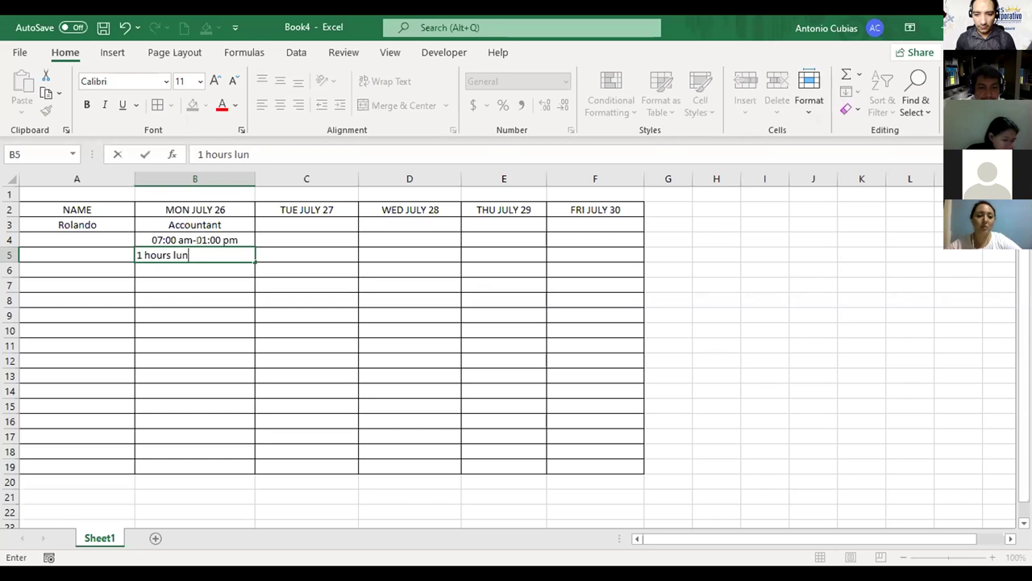
text(h)
key(BackSpace)
key(BackSpace)
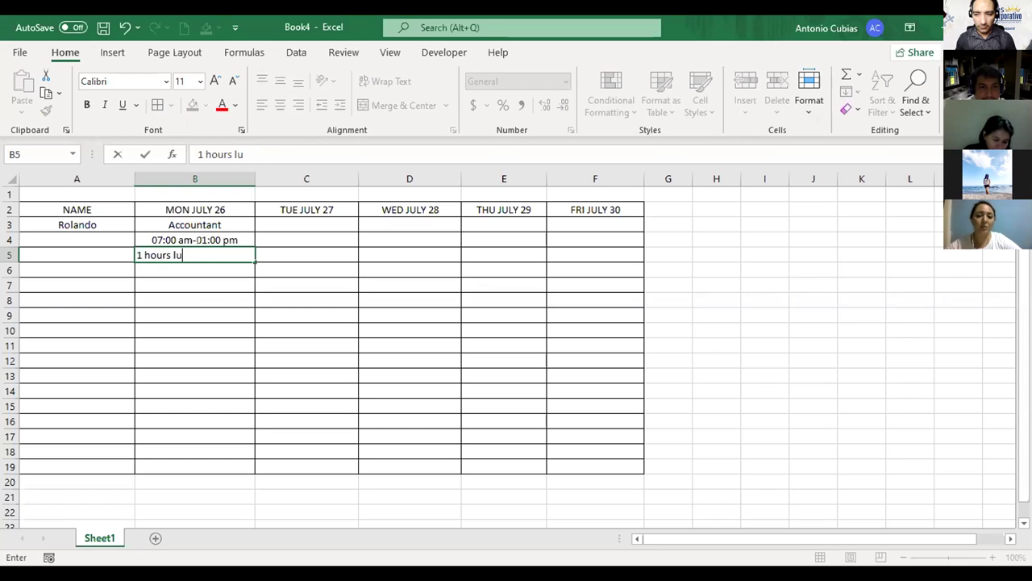
text(nch)
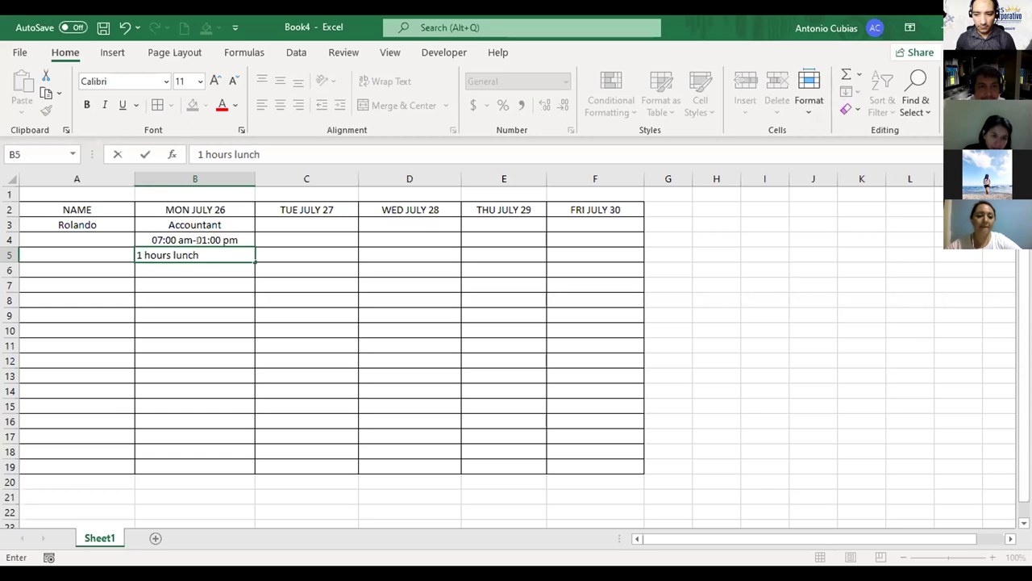
click(207, 285)
Center the lunch entry horizontally in cell B5.
click(208, 239)
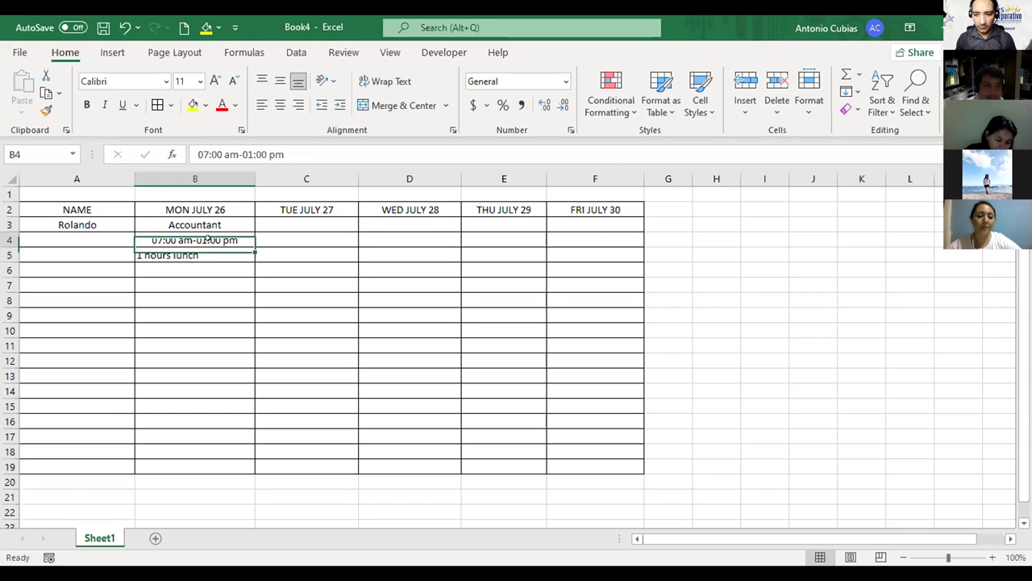
click(208, 254)
click(280, 106)
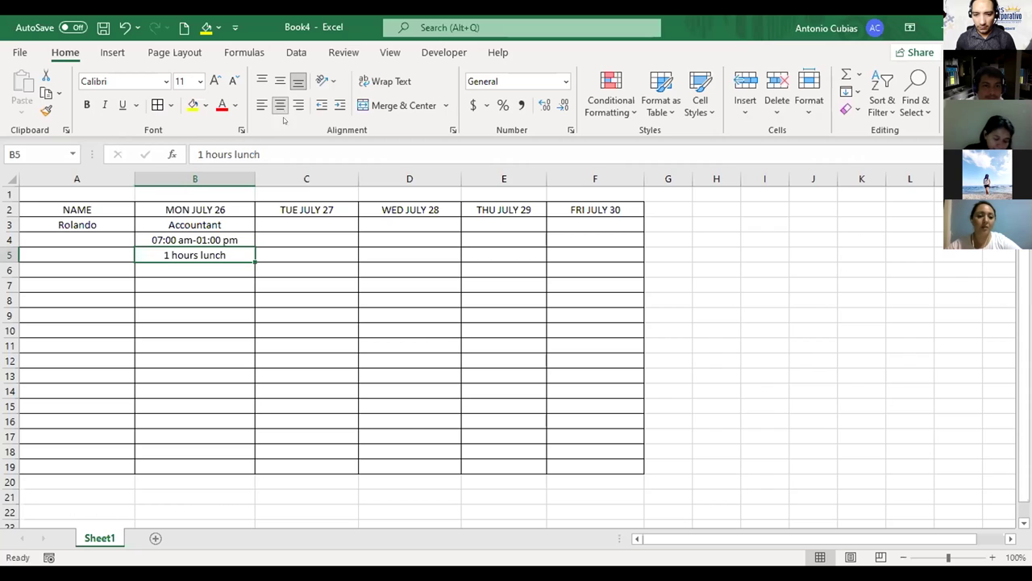
click(391, 336)
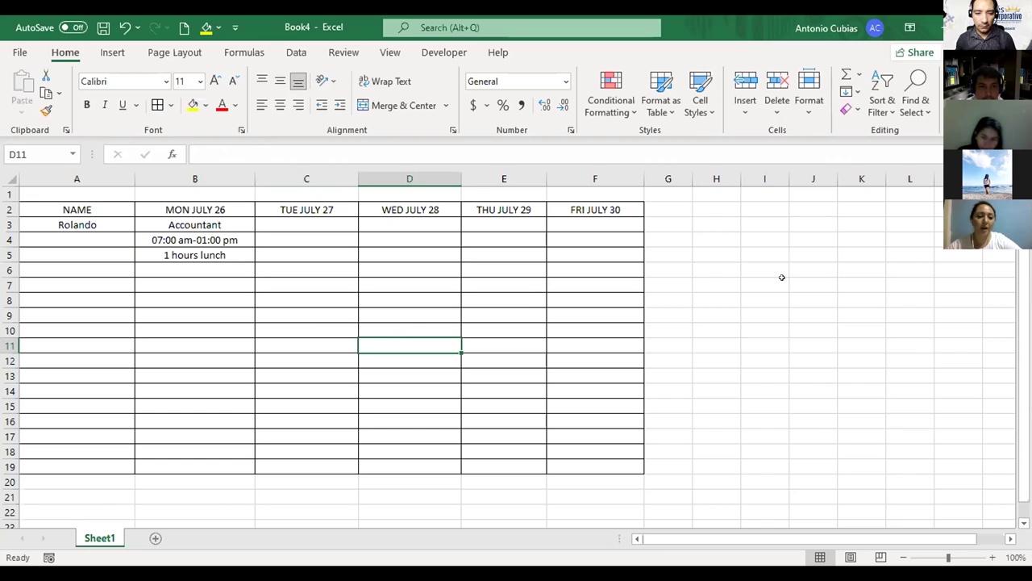
Copy the role "Accountant" from Monday's cell B3 across the Tuesday to Friday columns, through F3.
click(294, 225)
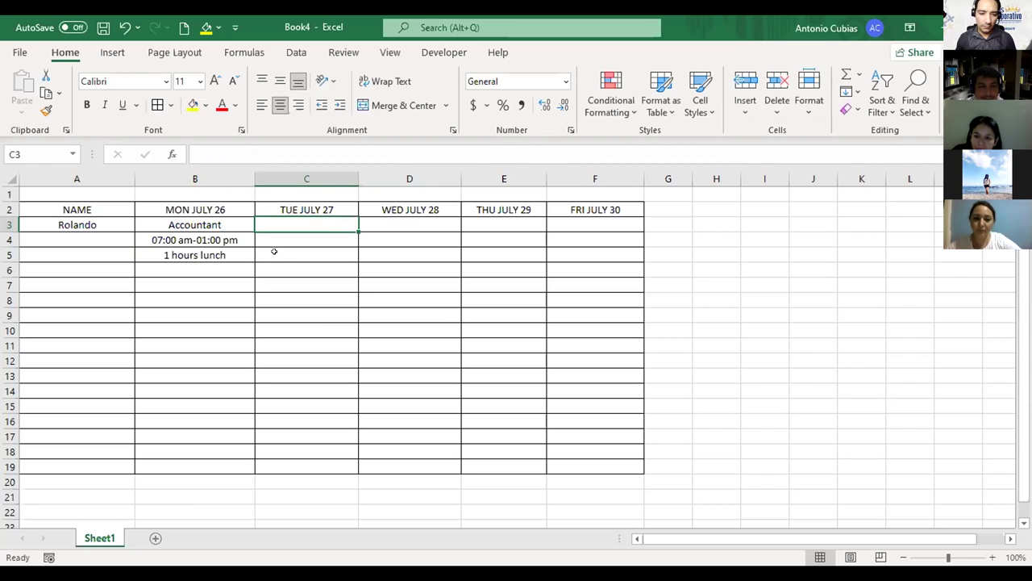
click(210, 225)
key(ctrl+c)
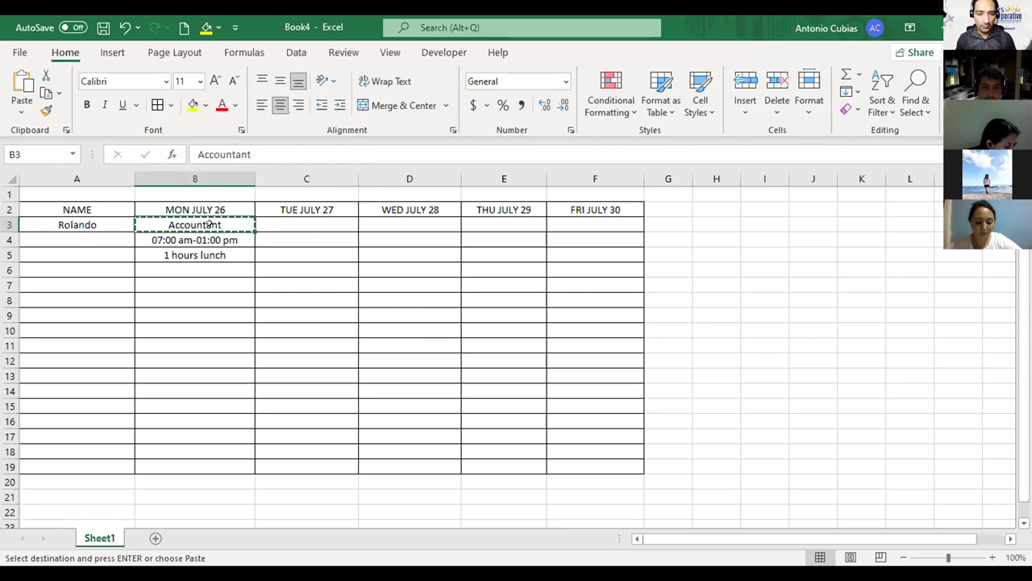
key(shift+Right)
key(shift+Right)
key(shift+Right)
key(shift+Right)
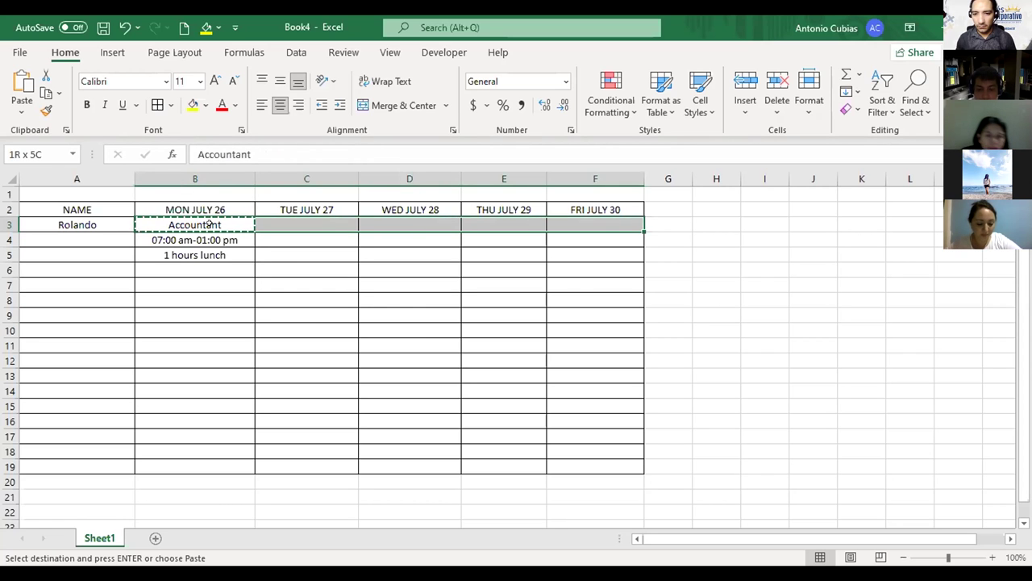
key(Return)
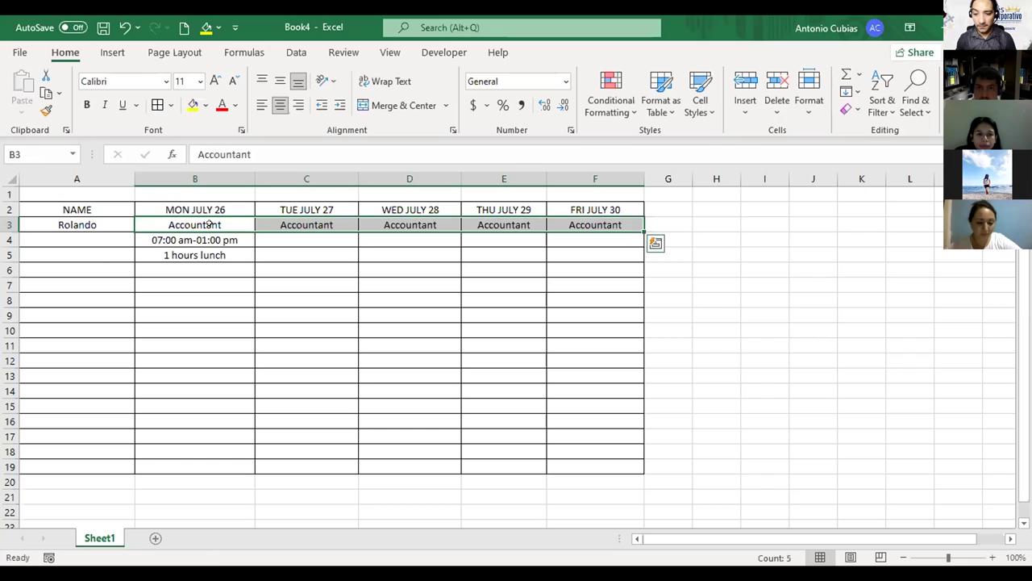
click(308, 359)
click(308, 237)
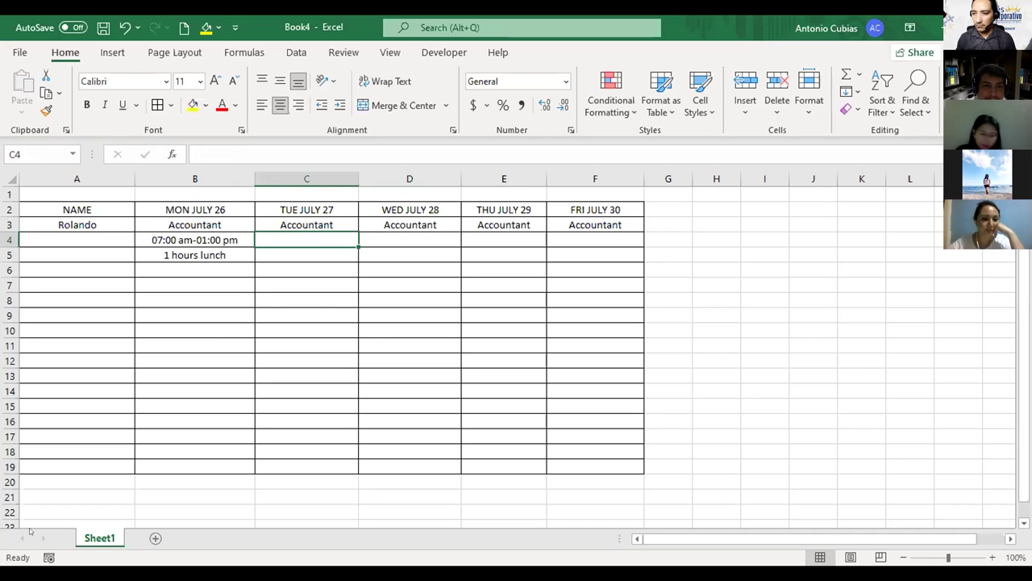
click(362, 360)
click(319, 238)
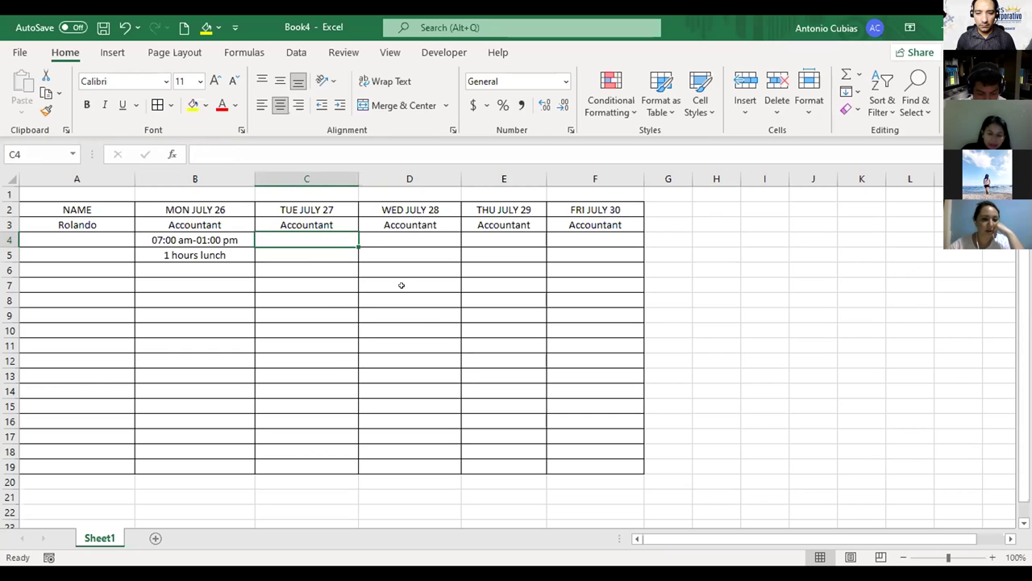
Copy the shift hours "07:00 am-01:00 pm" from Monday's cell B4 into the Tuesday to Friday cells C4 to F4.
click(236, 240)
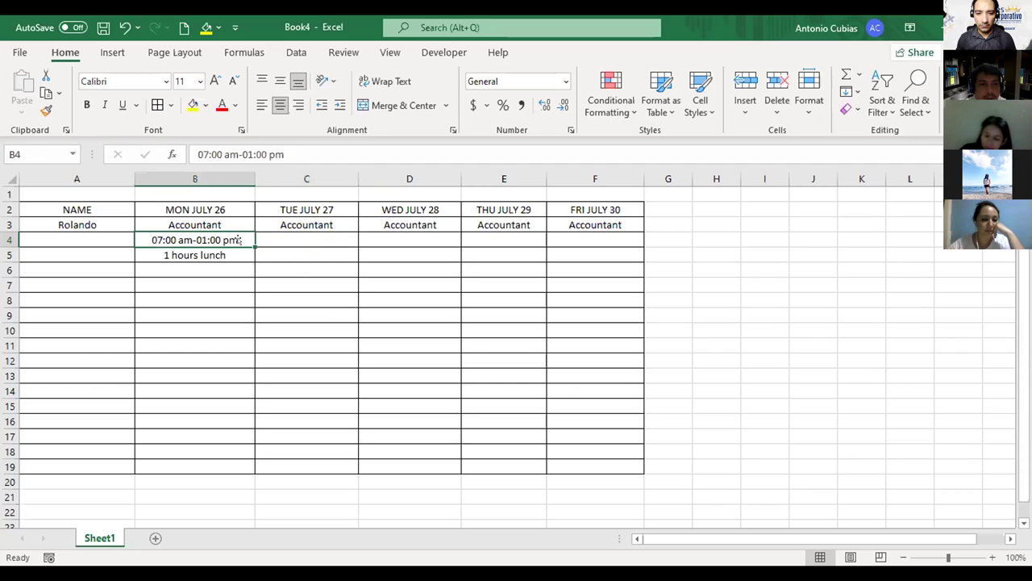
key(ctrl+c)
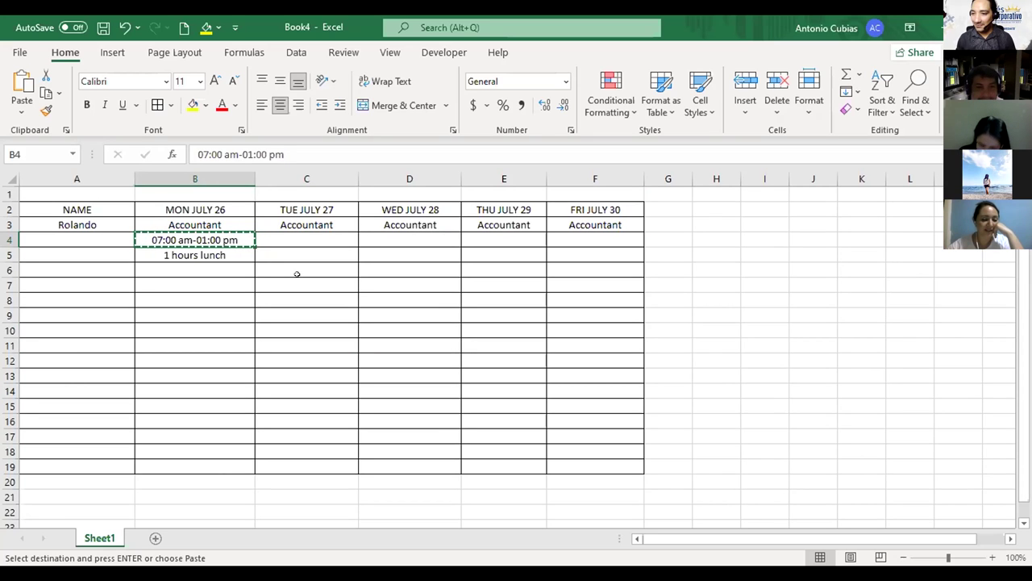
key(Right)
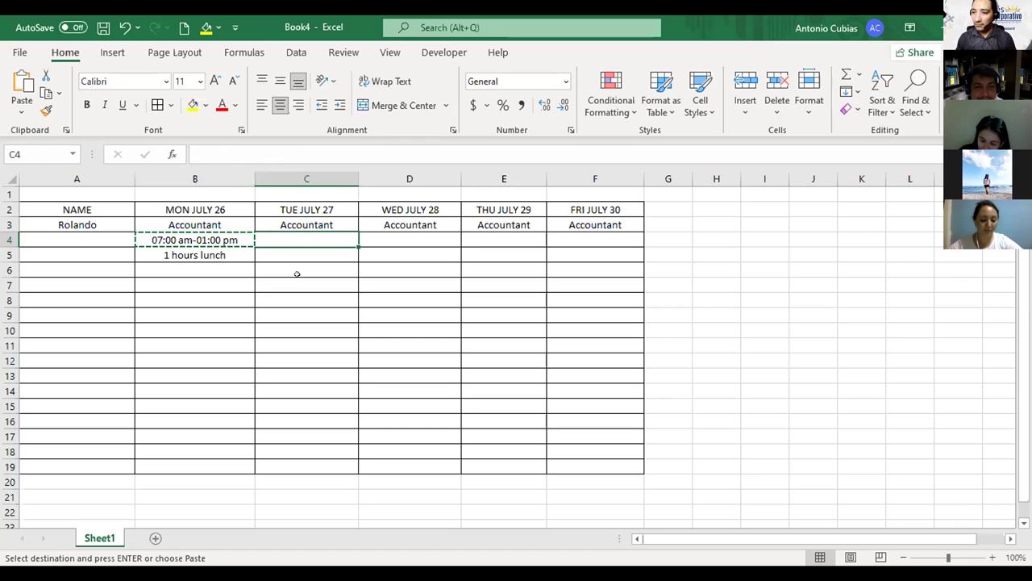
key(shift+Right)
key(shift+Right)
key(shift+Right)
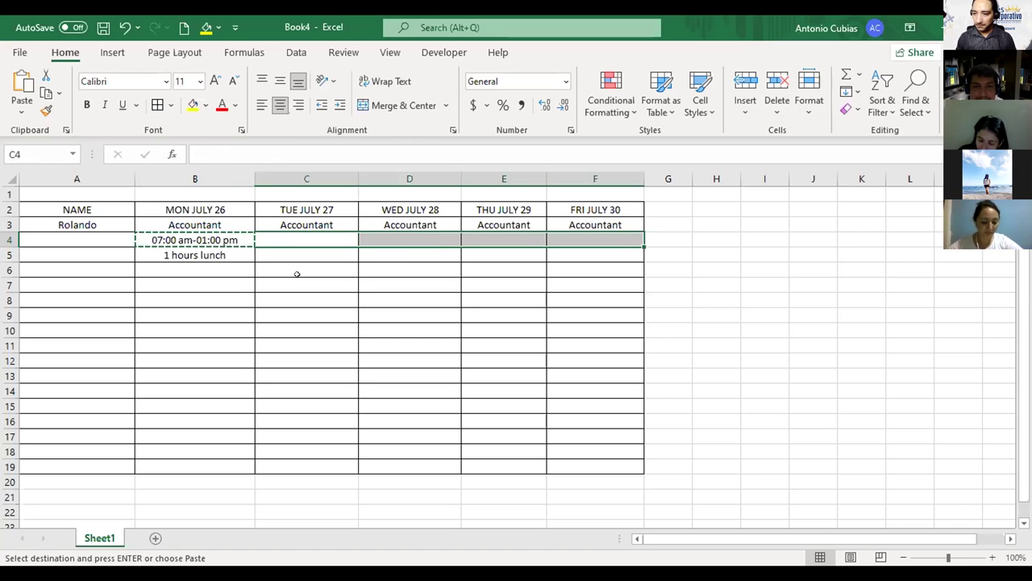
key(Return)
click(402, 266)
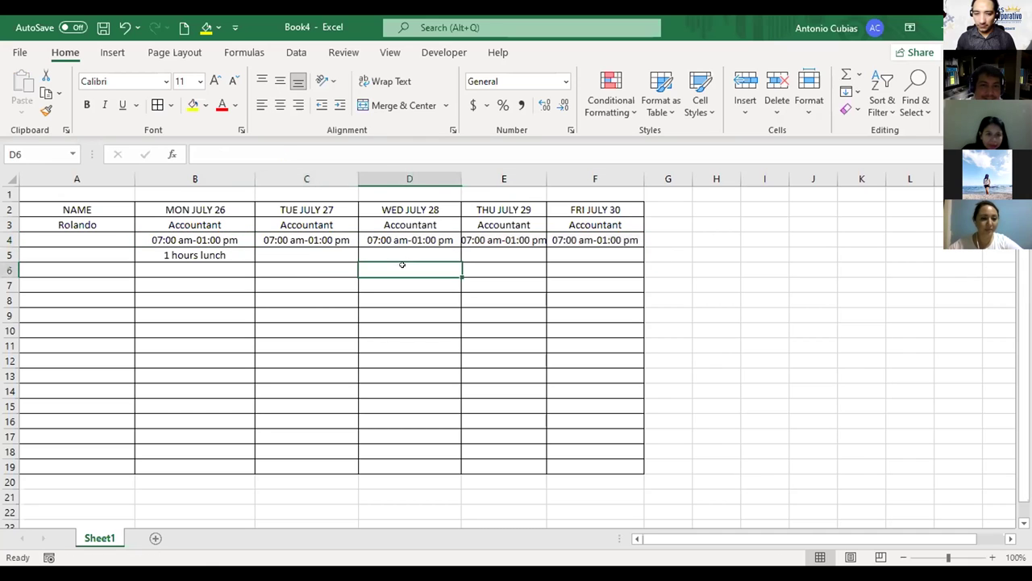
Auto-fit the widths of Thursday's column E and Wednesday's column D to their contents.
double_click(547, 169)
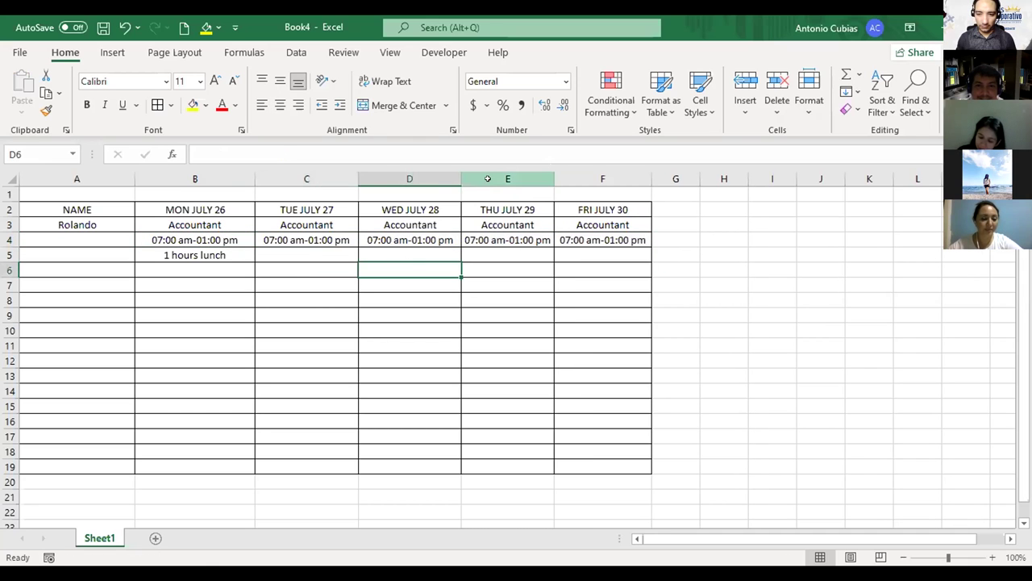
double_click(461, 178)
key(Down)
key(Down)
key(Down)
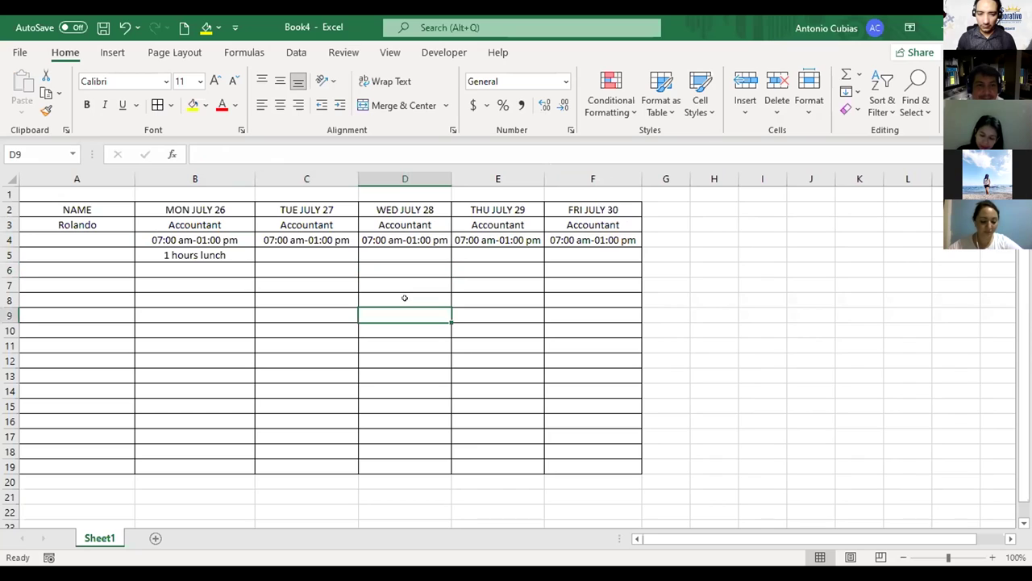
click(292, 248)
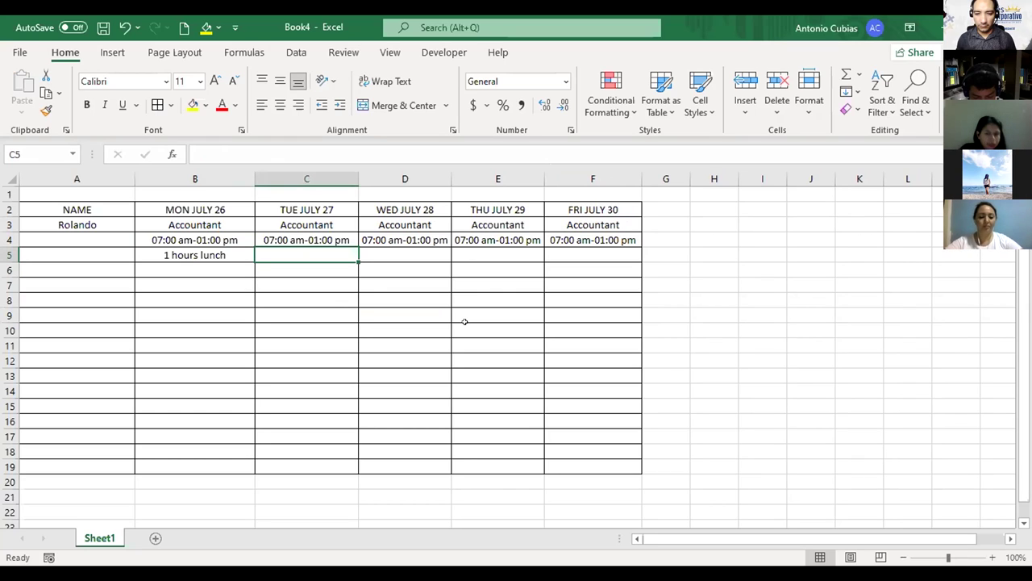
click(436, 345)
click(316, 255)
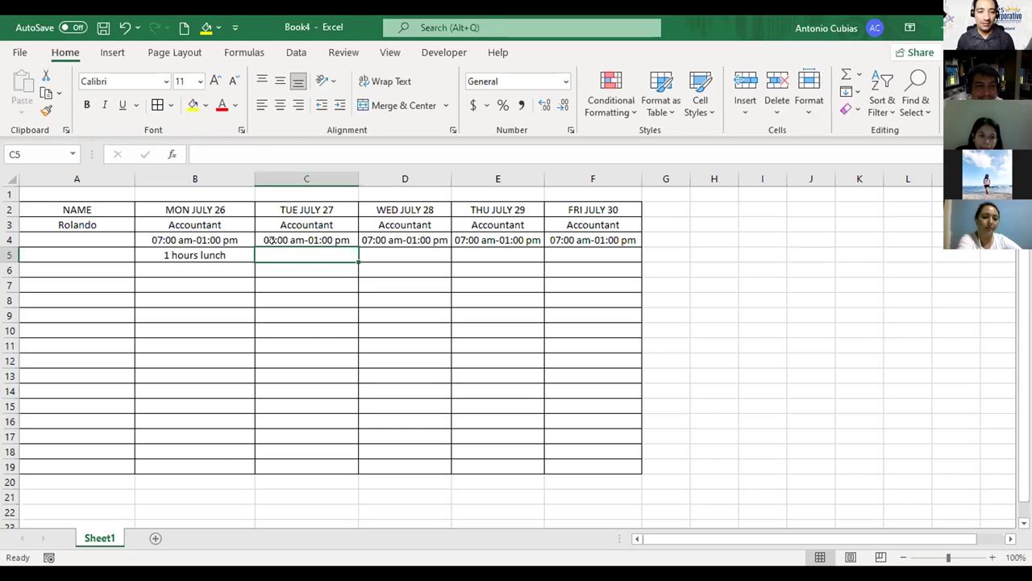
Correct Monday's lunch entry in cell B5 to "1 hour lunch".
click(212, 253)
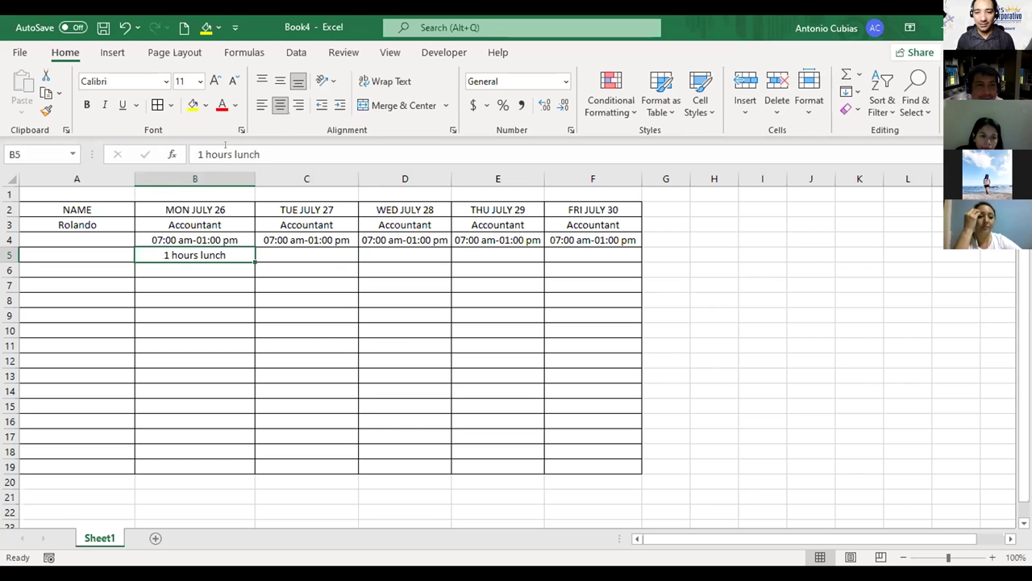
click(225, 147)
key(Delete)
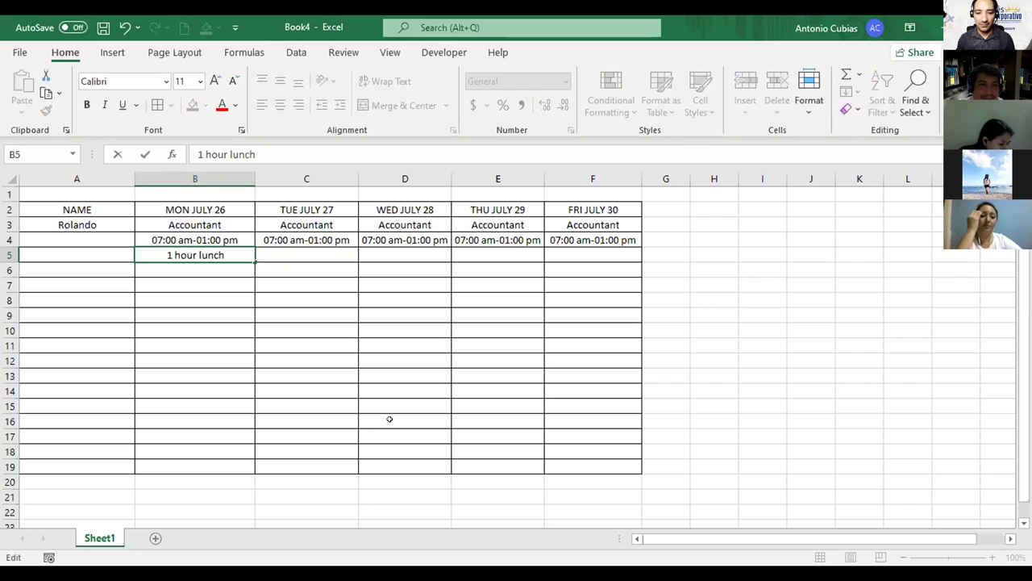
click(368, 371)
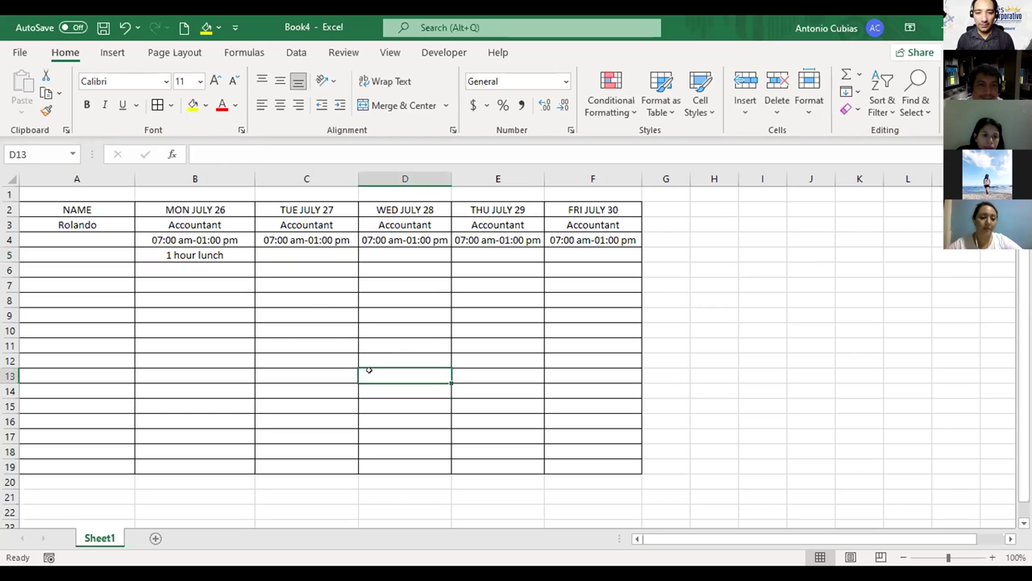
Copy "1 hour lunch" from Monday's cell B5 across the Tuesday to Friday columns, through F5.
click(236, 249)
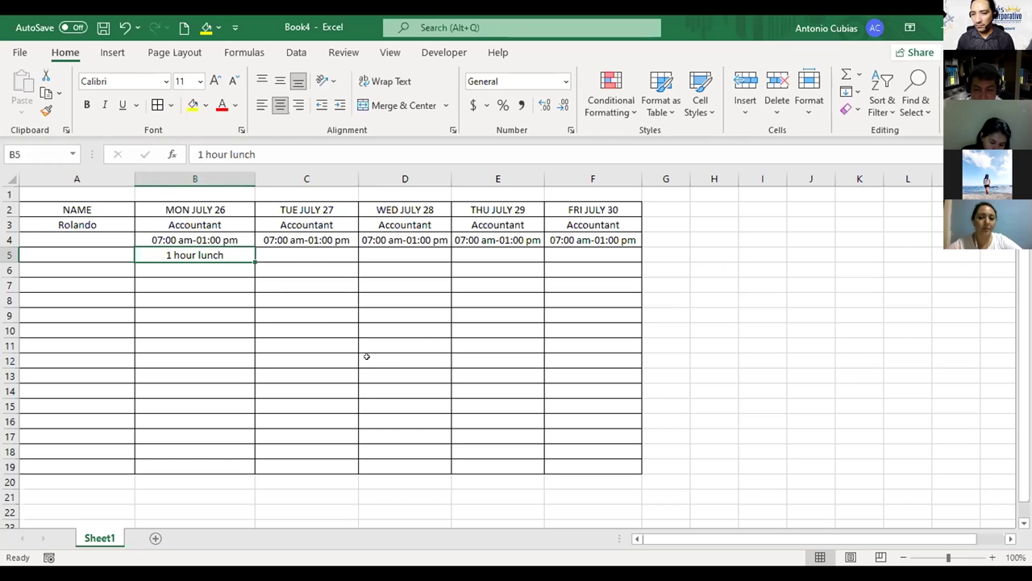
key(Right)
key(Left)
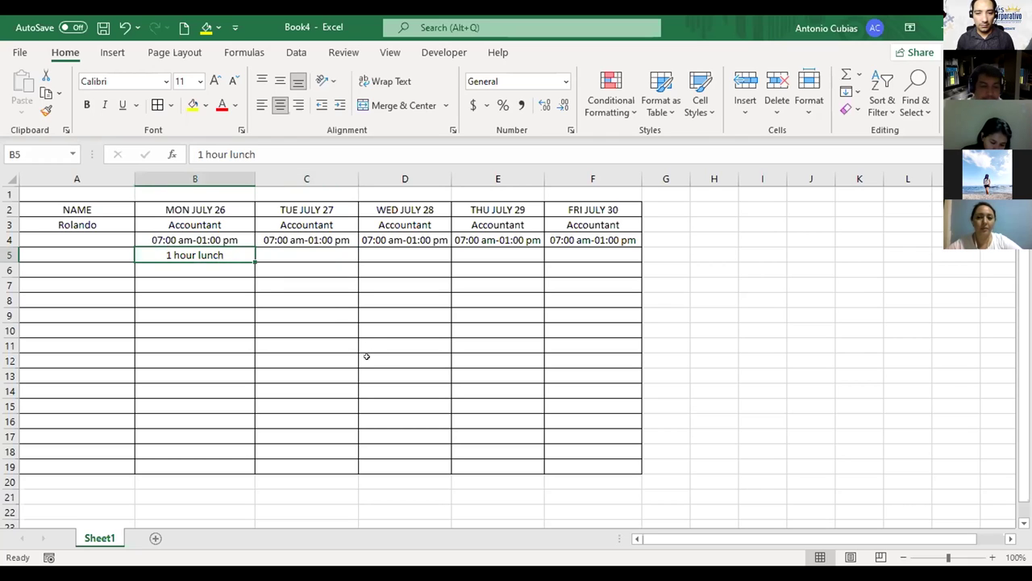
key(ctrl+c)
key(shift+Right)
key(shift+Right)
key(shift+Right)
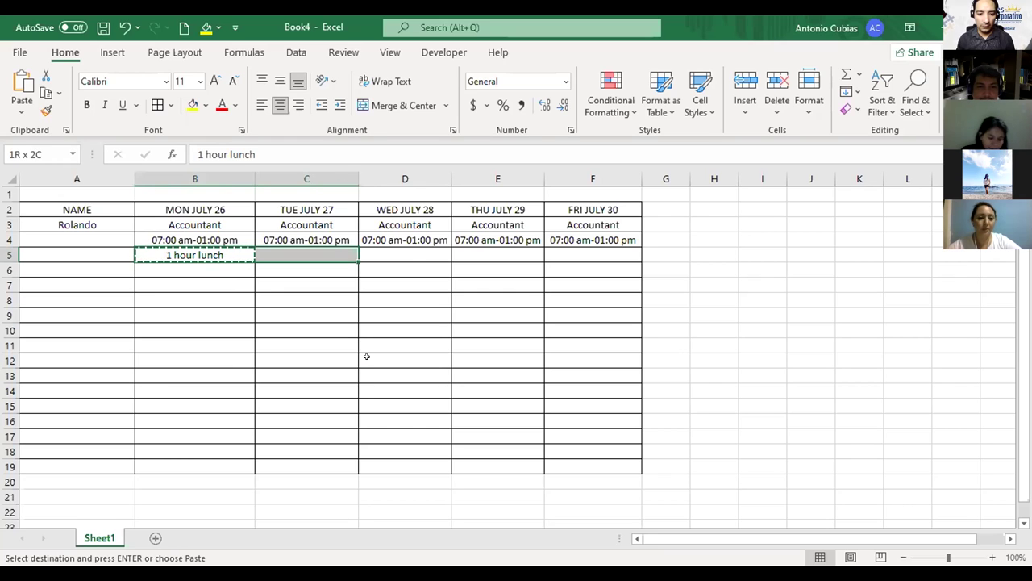
key(shift+Right)
key(Return)
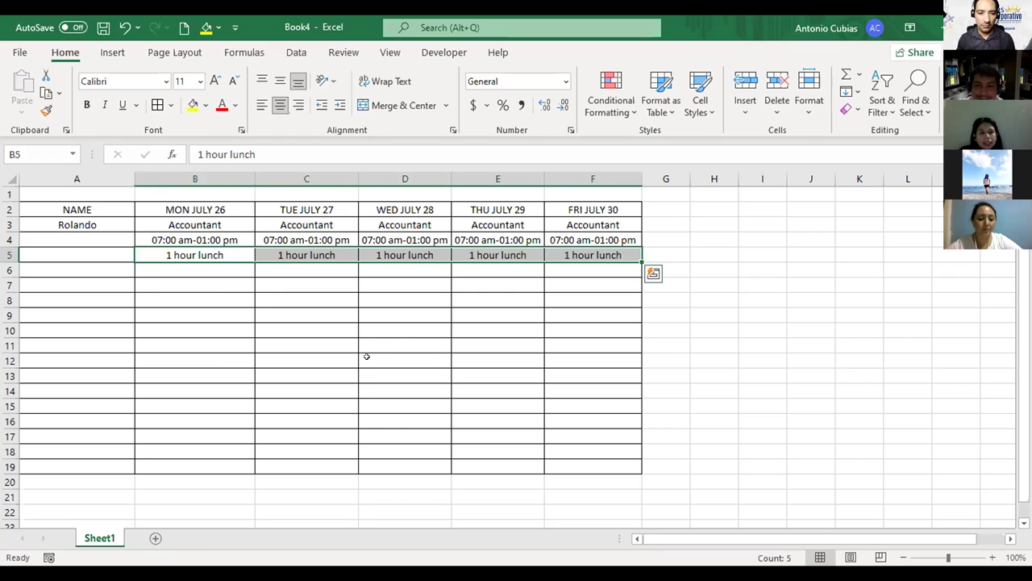
drag(816, 368, 577, 350)
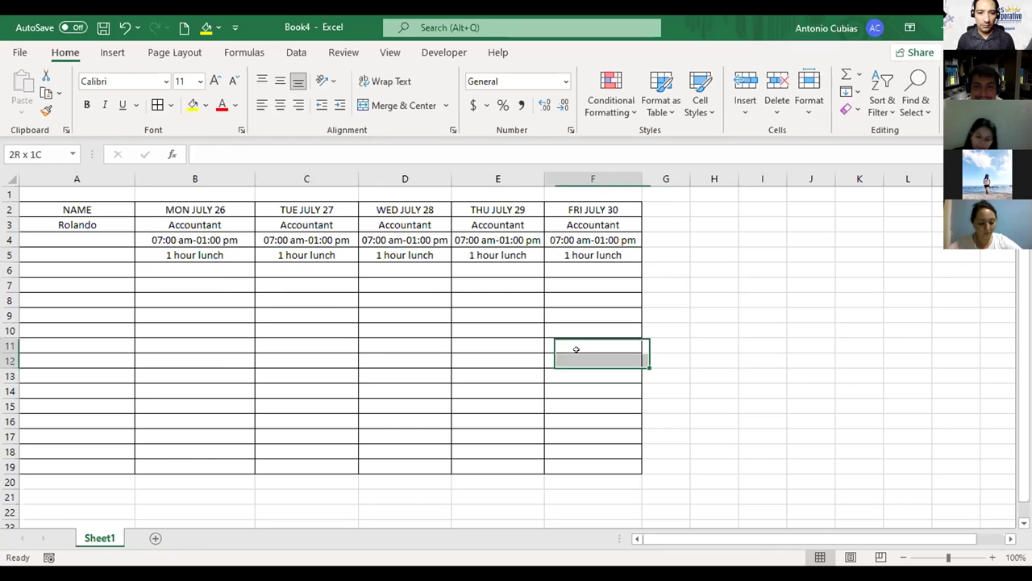
click(680, 309)
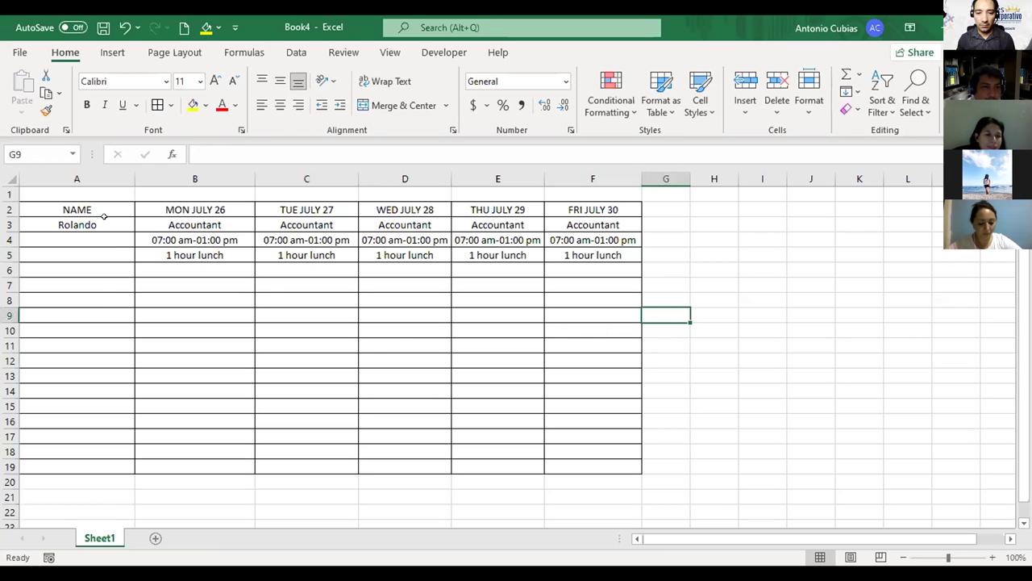
Merge and center cells A3 to A5 and middle-align the employee's name vertically.
drag(104, 218, 103, 238)
drag(102, 252, 103, 251)
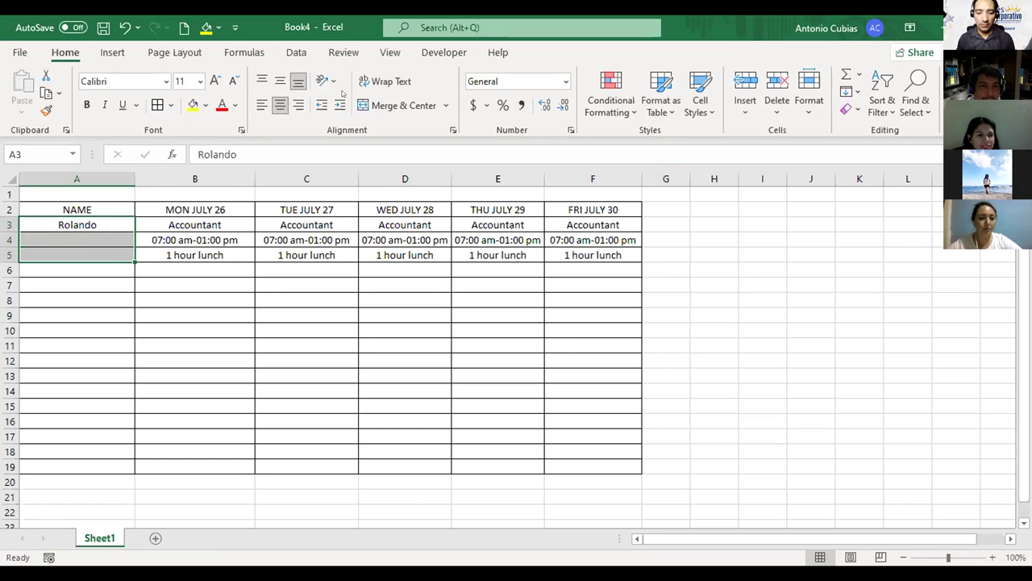
click(395, 106)
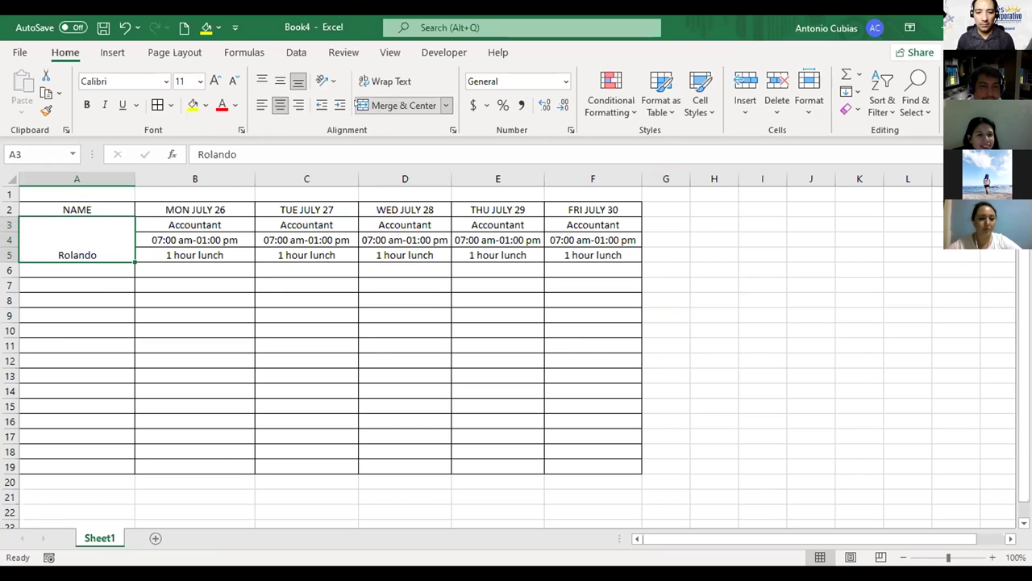
click(280, 80)
click(194, 390)
Enter the second employee's first name in cell A6 of the NAME column.
click(74, 264)
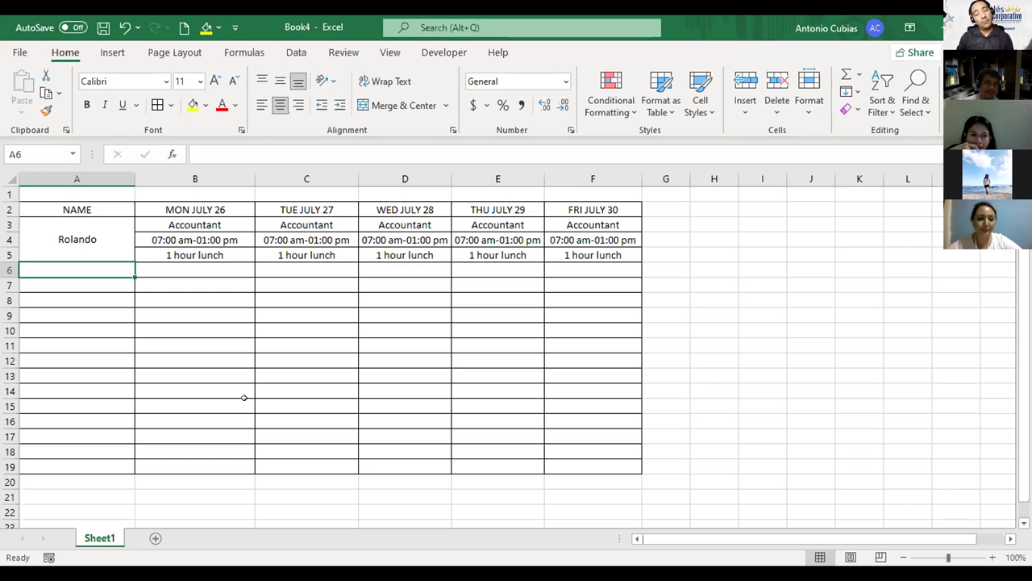
text(Mr)
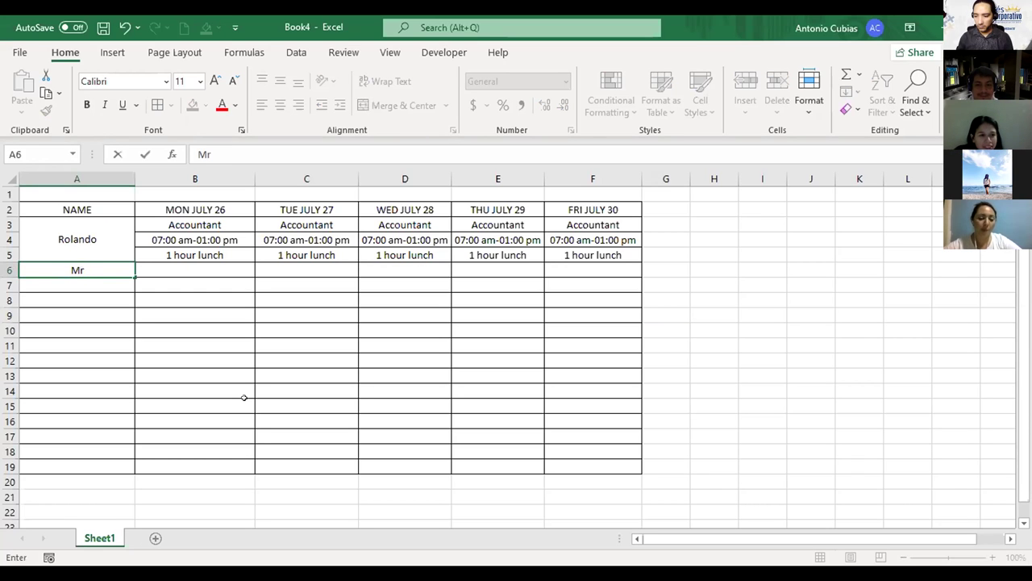
key(BackSpace)
text(aria)
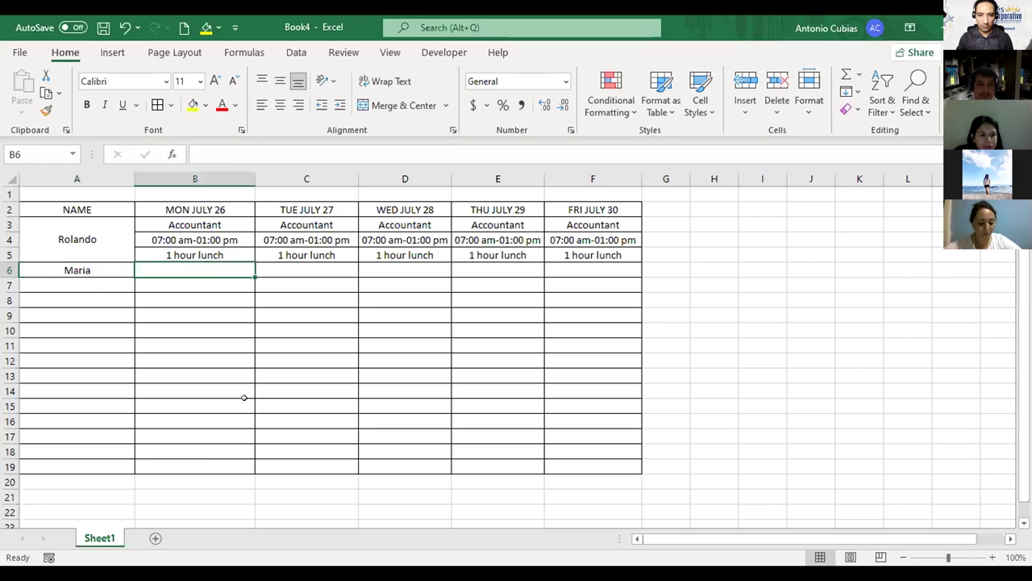
key(Tab)
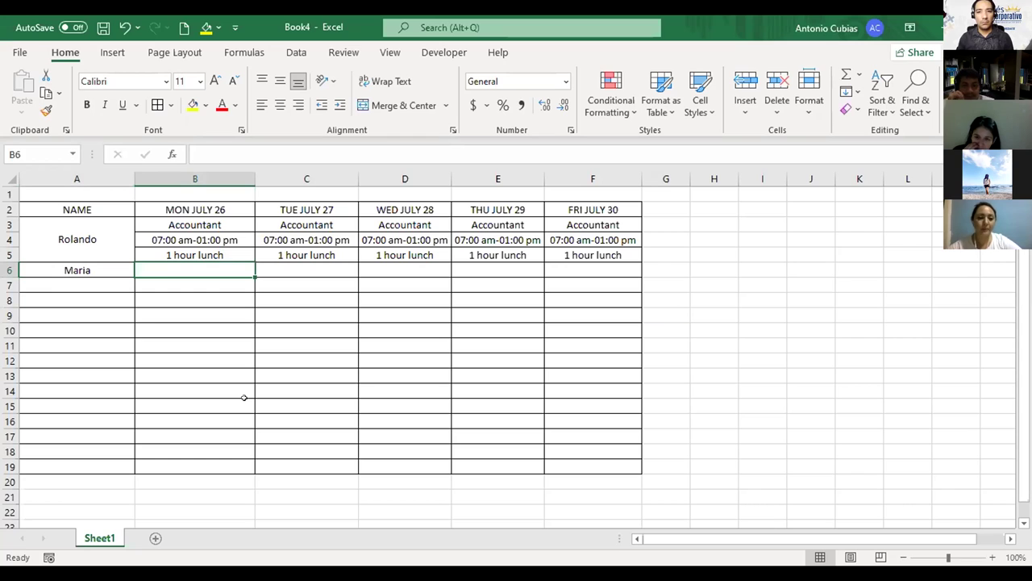
Enter the role "Cachier" for the second employee in Monday's cell B6.
text(Ca)
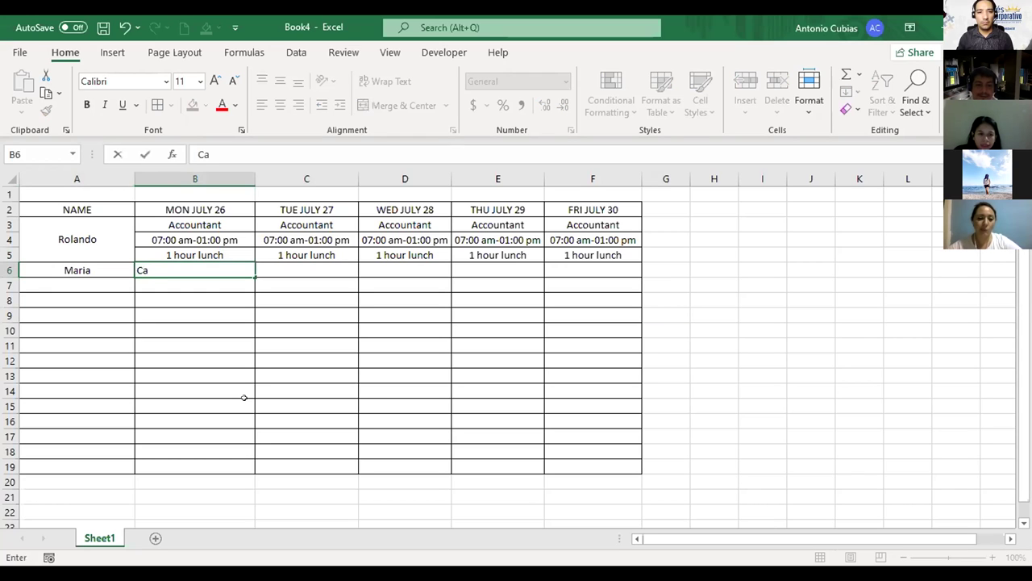
text(chier)
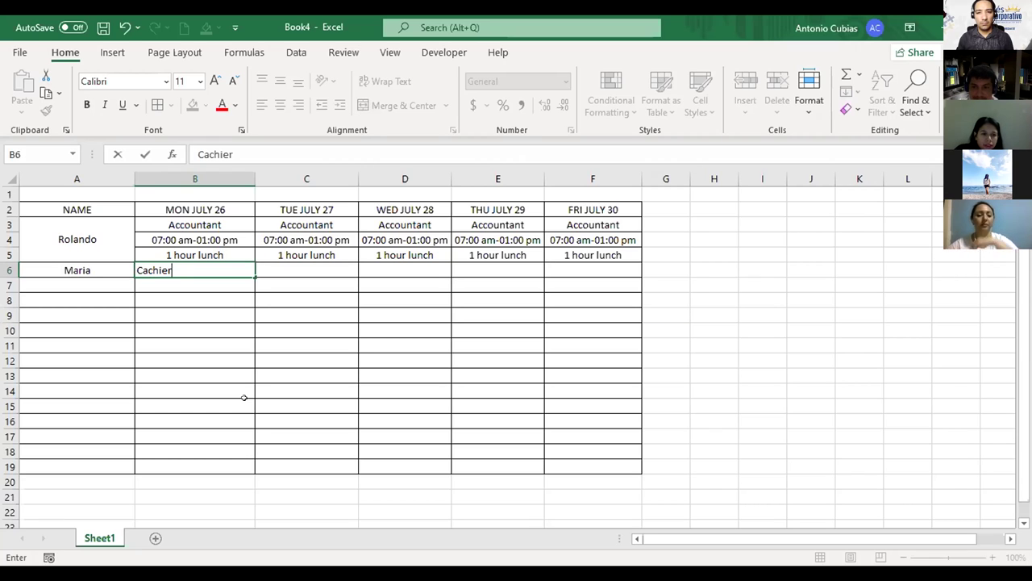
key(Return)
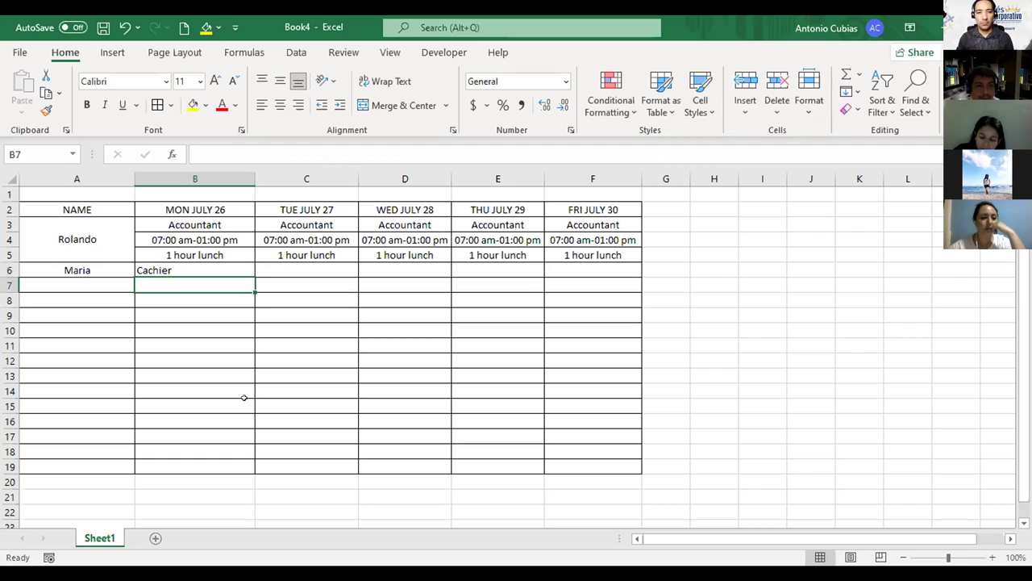
key(Right)
key(Left)
key(Up)
key(ctrl+c)
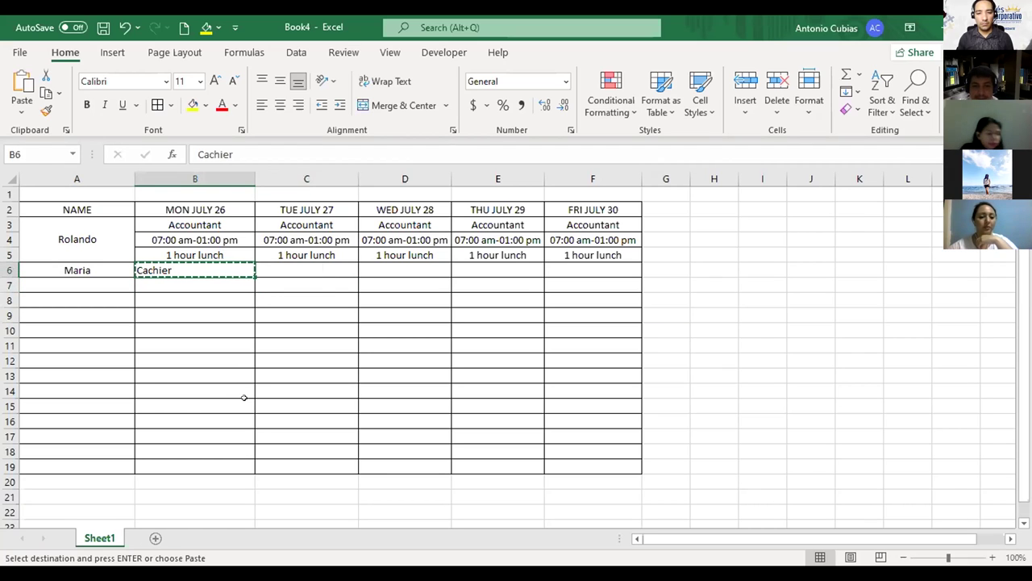
key(shift+Right)
key(shift+Right)
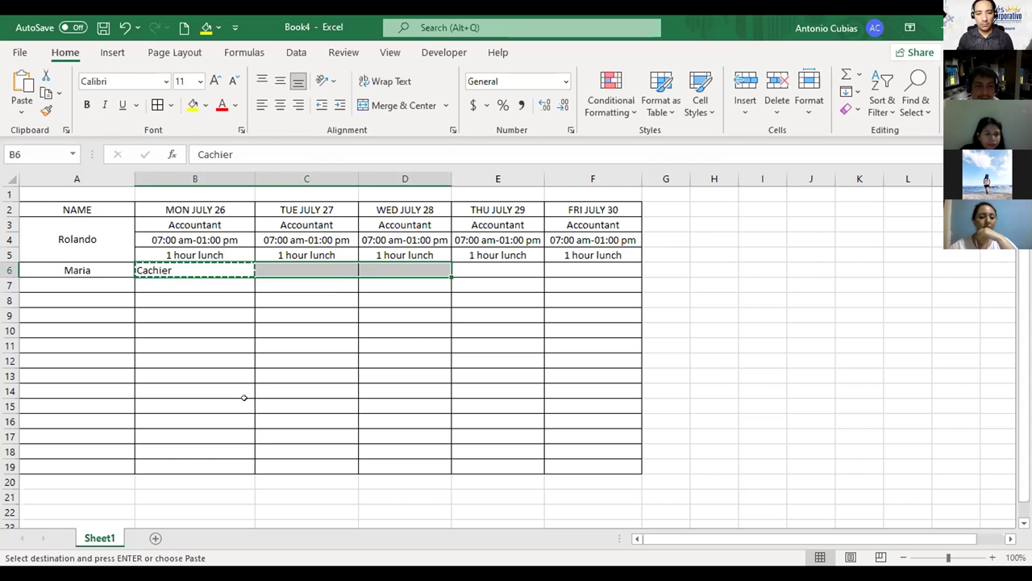
key(Escape)
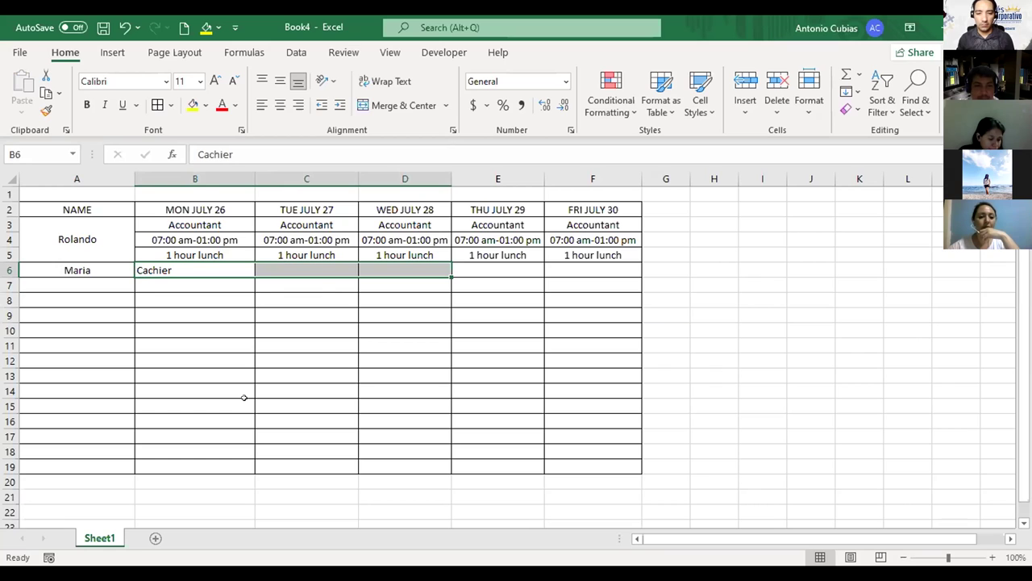
Center the role "Cachier" horizontally in cell B6.
key(shift+Left)
key(shift+Left)
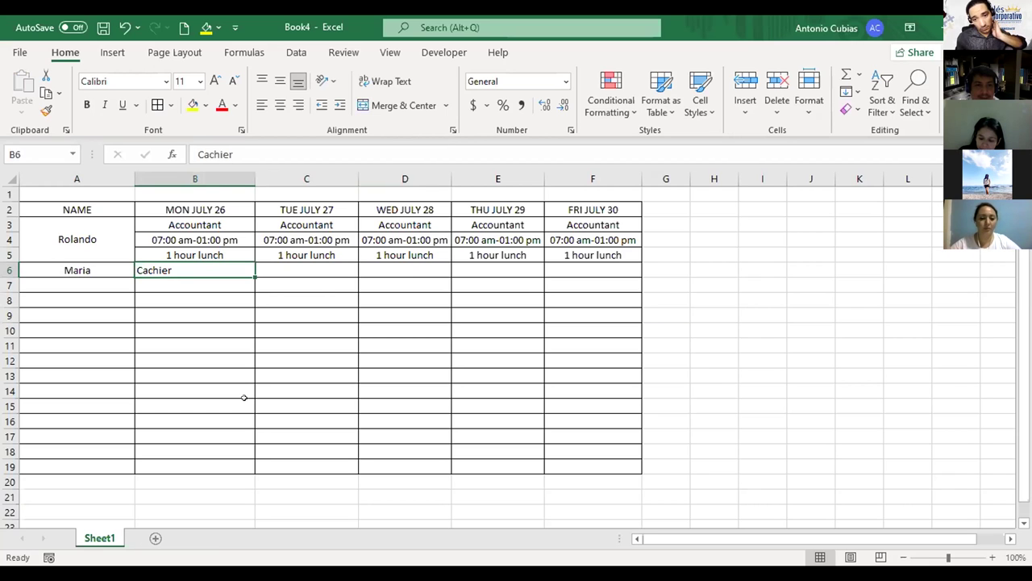
click(280, 105)
Enter the shift start time "09:00 am" for the second employee in Monday's cell B7.
click(211, 284)
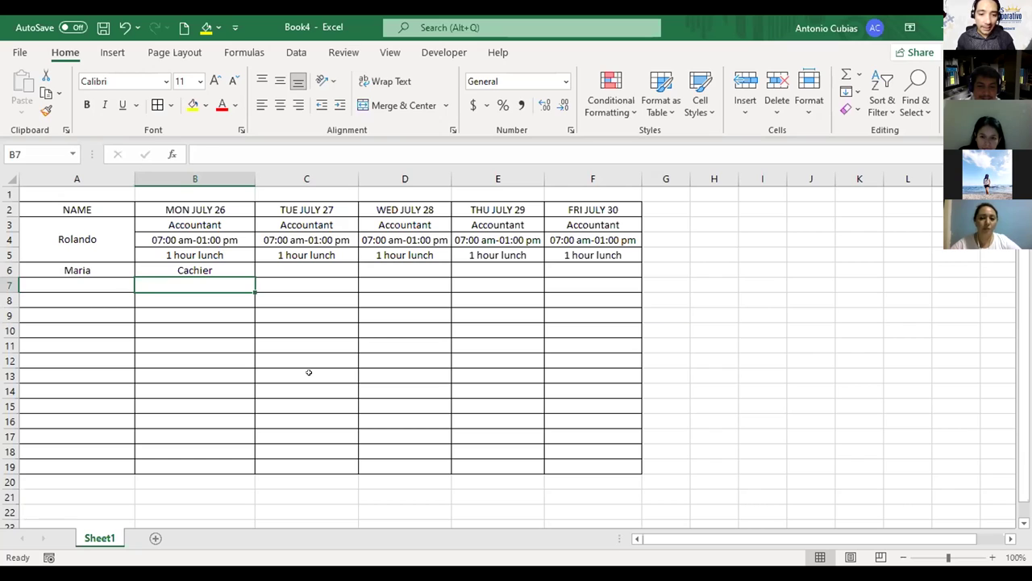
text(09)
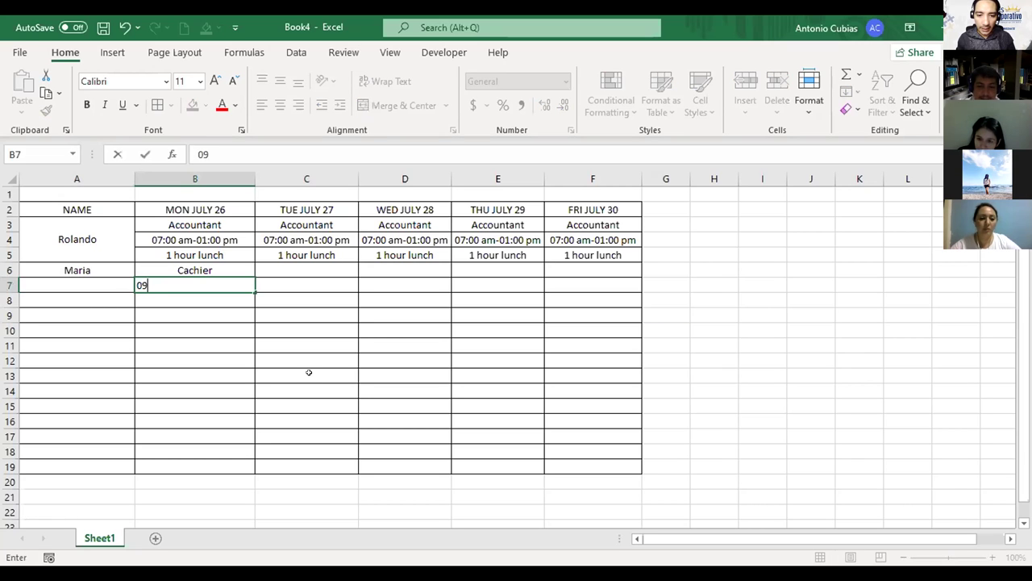
text(:00)
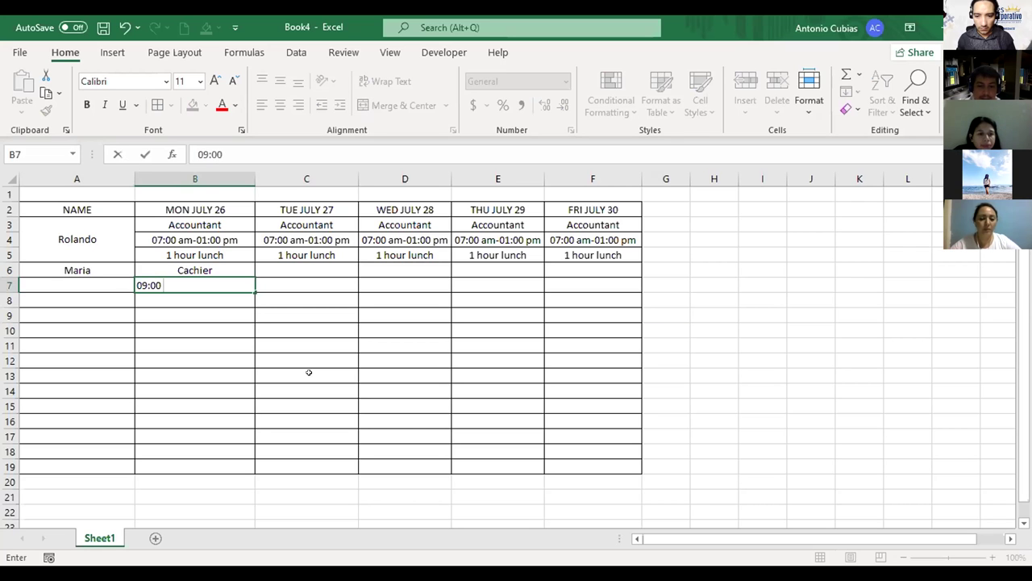
text( am)
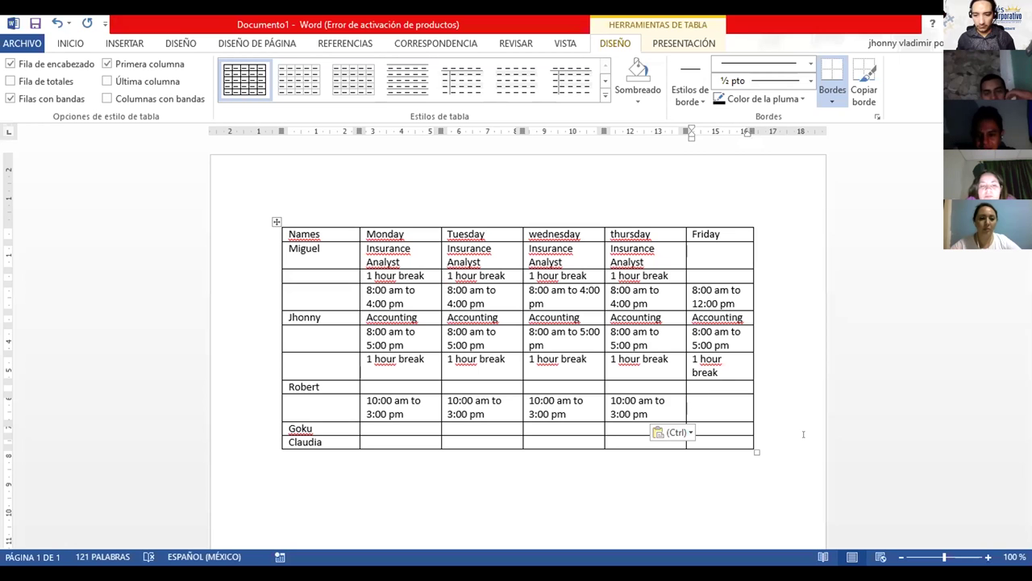
Switch to the Word schedule table and enter "Day off" in Friday's hours cell for the third employee.
text(day off)
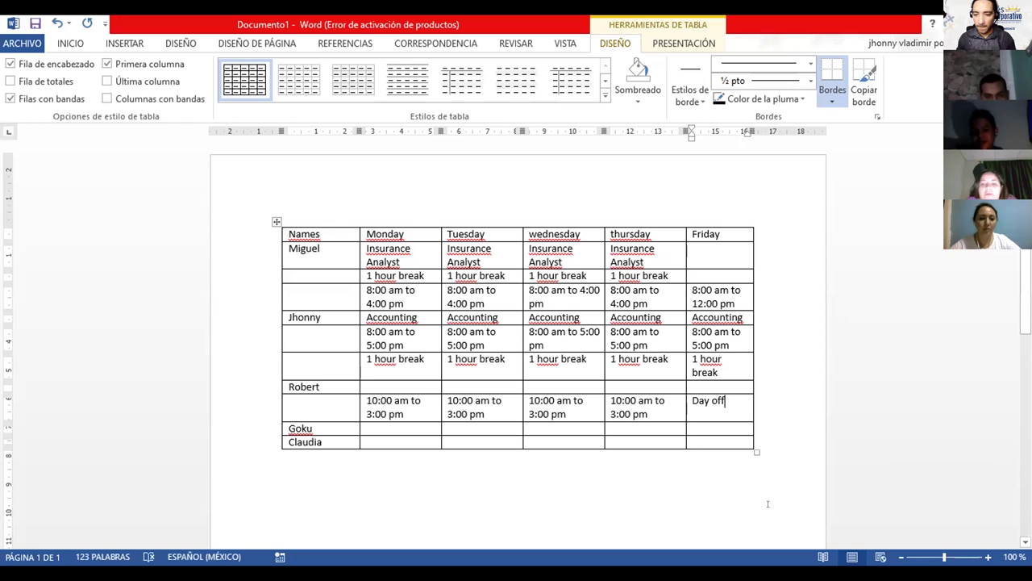
Enter the role "Sistem Eng" in the third employee's Monday cell, above the working hours.
click(367, 386)
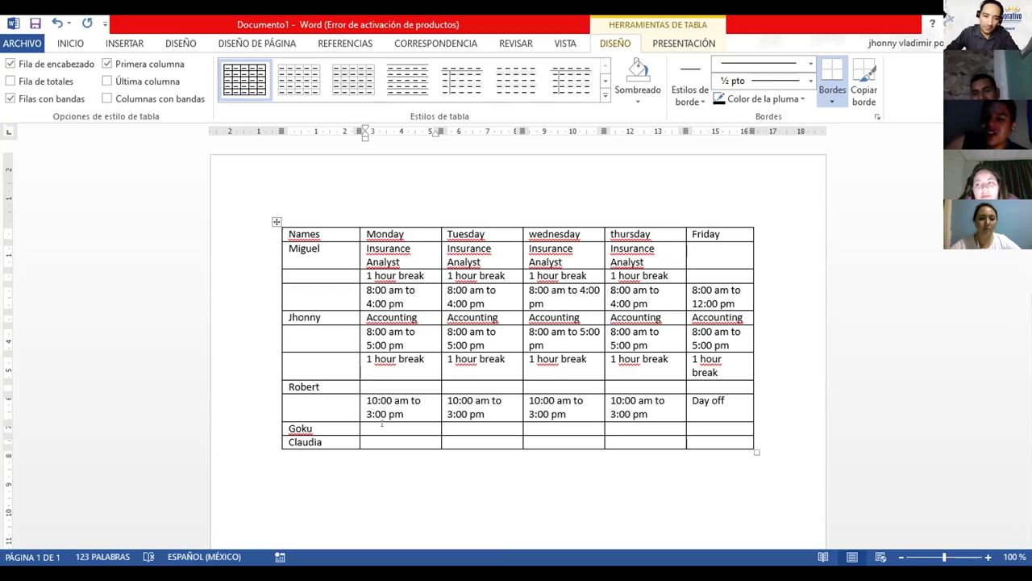
text(En)
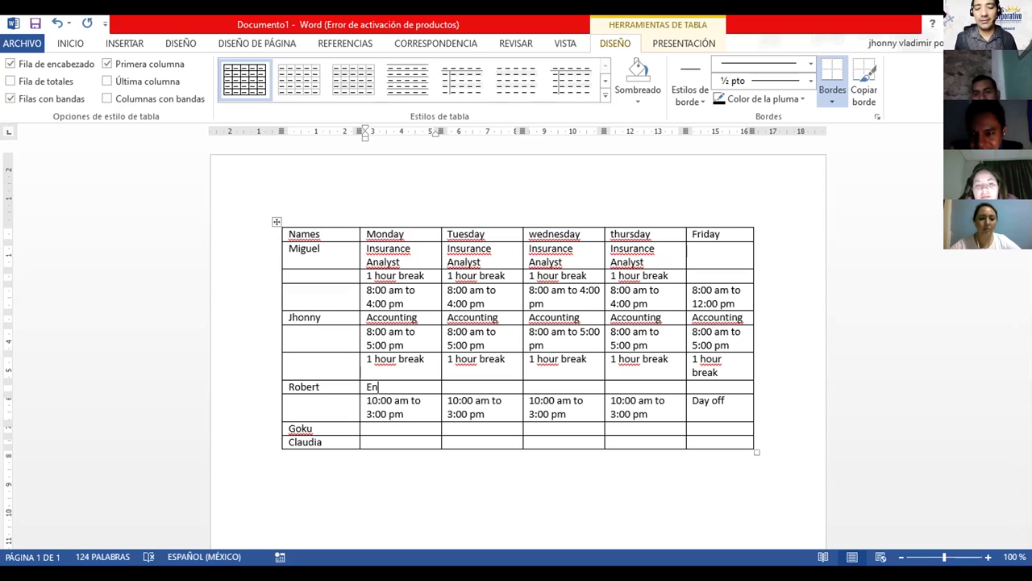
text(g)
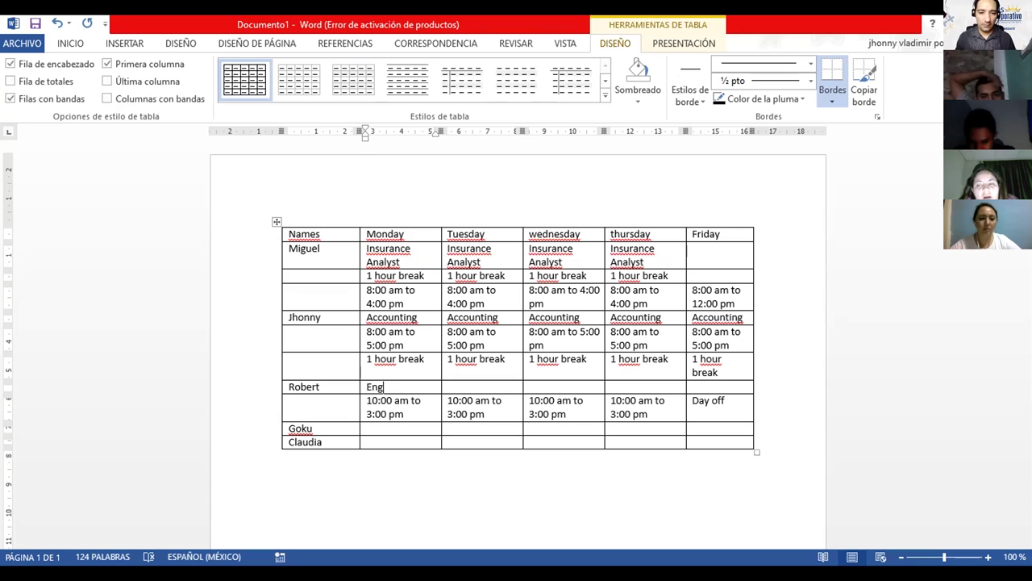
key(BackSpace)
key(BackSpace)
key(BackSpace)
text(Sistem)
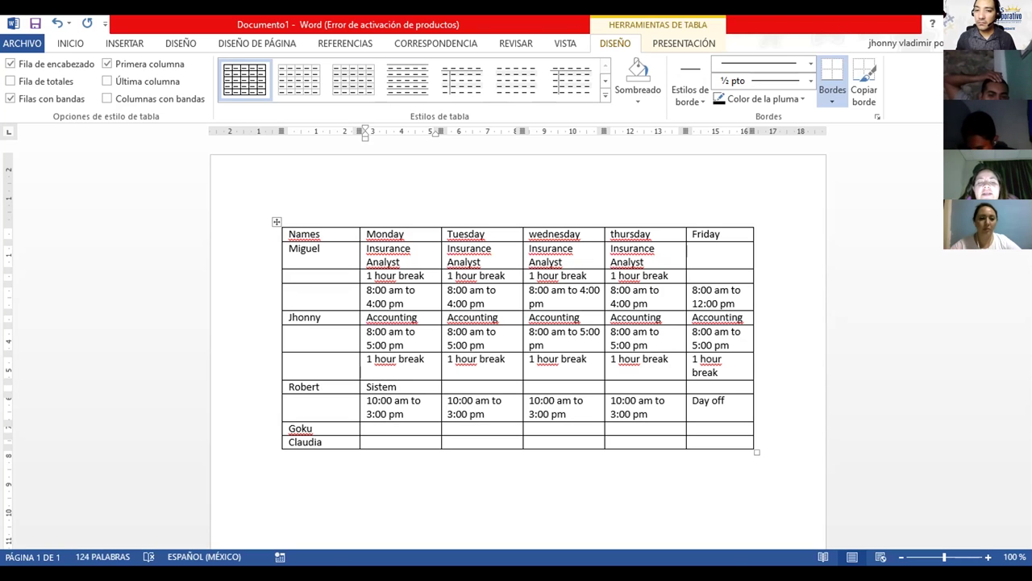
text( Eng)
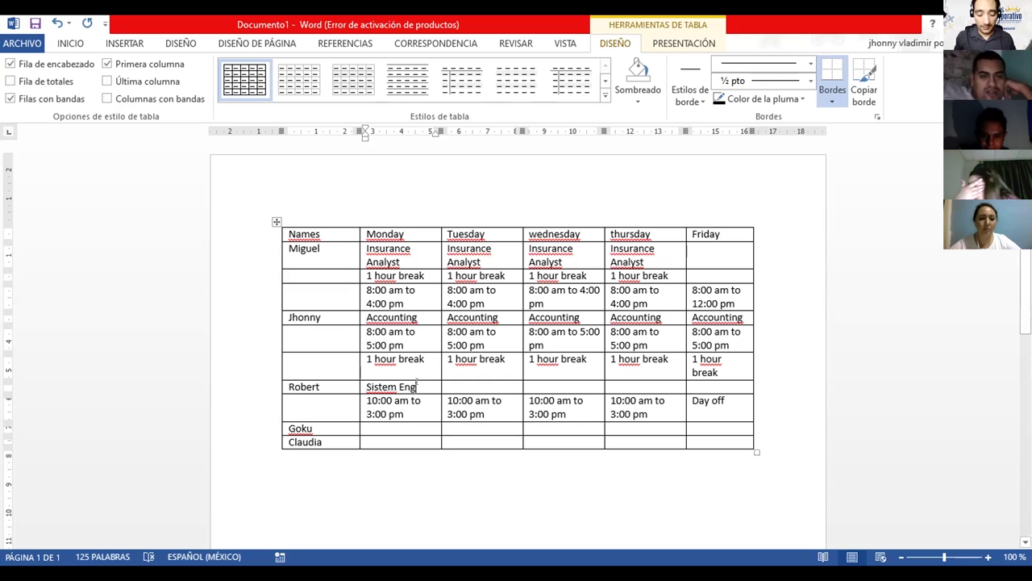
Replace the third employee's Monday role with "System".
drag(417, 386, 366, 386)
text(Sis)
text(te)
text(mi)
key(BackSpace)
key(BackSpace)
key(BackSpace)
key(BackSpace)
key(BackSpace)
key(BackSpace)
text(ystem)
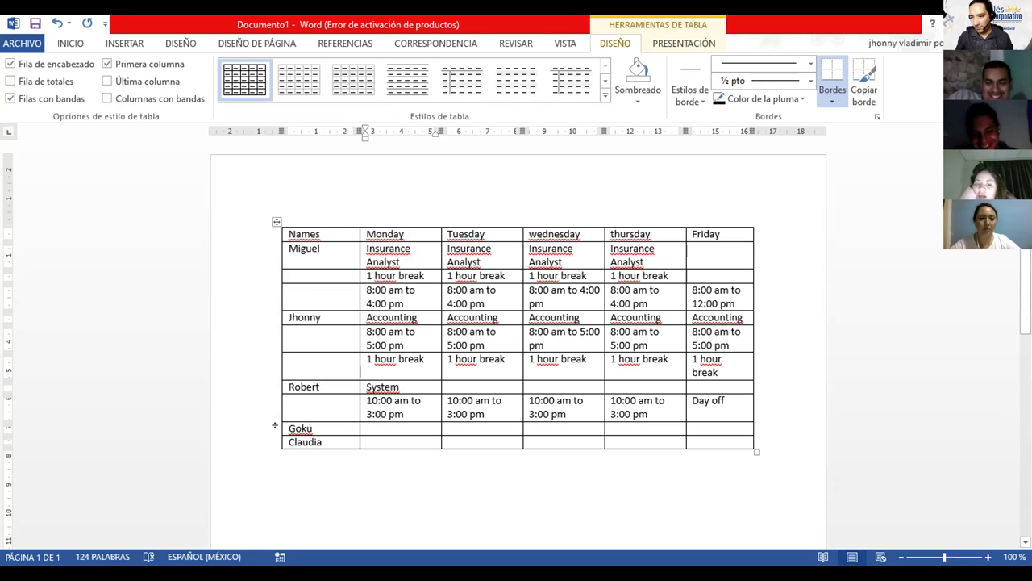
Insert a blank table row below the fourth employee's row.
click(275, 435)
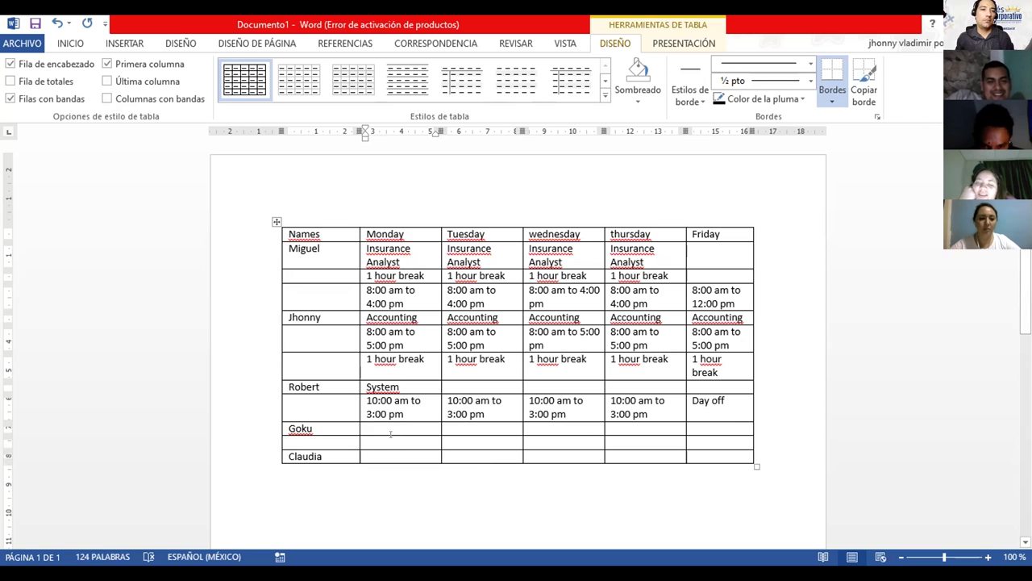
text(6:)
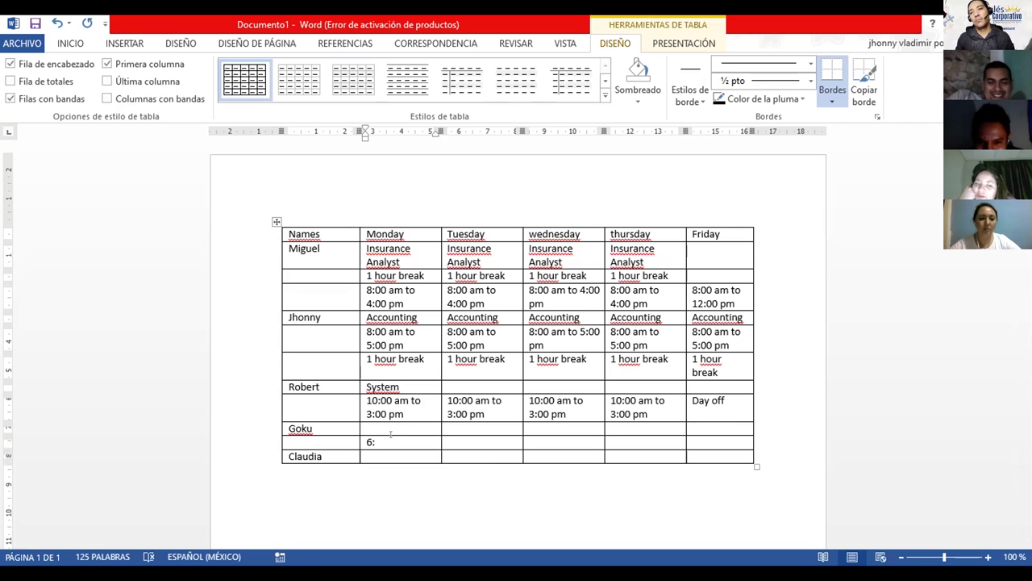
text(00 a)
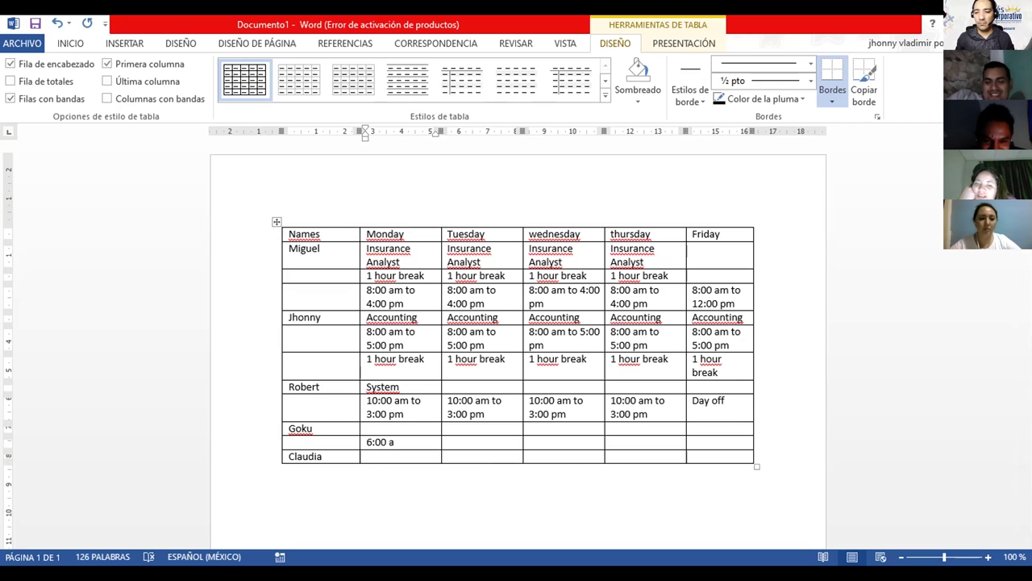
text(mm)
key(BackSpace)
key(BackSpace)
key(BackSpace)
key(BackSpace)
key(BackSpace)
key(BackSpace)
key(BackSpace)
key(BackSpace)
Enter "24 hours" as the fourth employee's Monday working hours in the blank row below the name.
text(24 am)
key(BackSpace)
key(BackSpace)
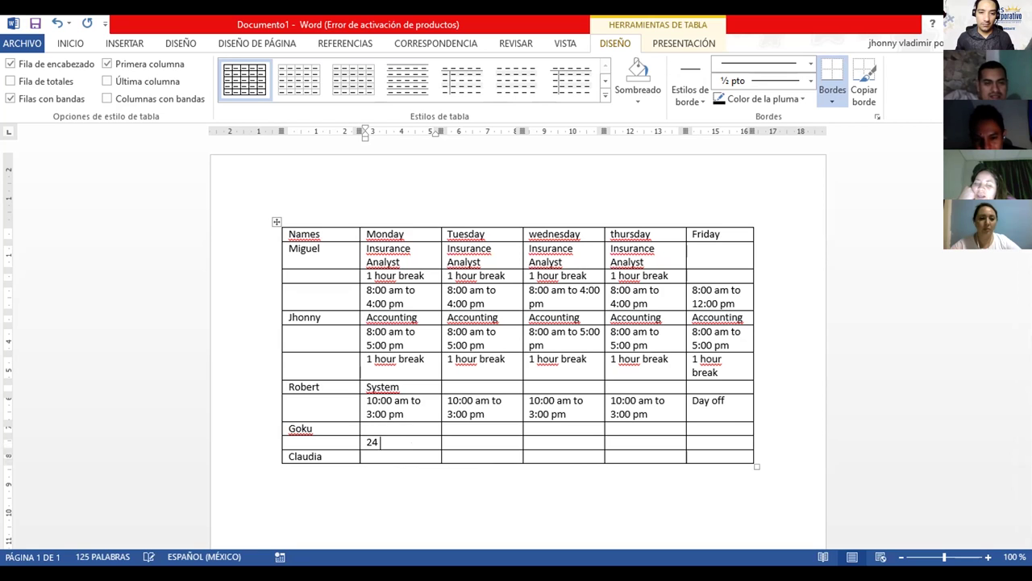
text(our)
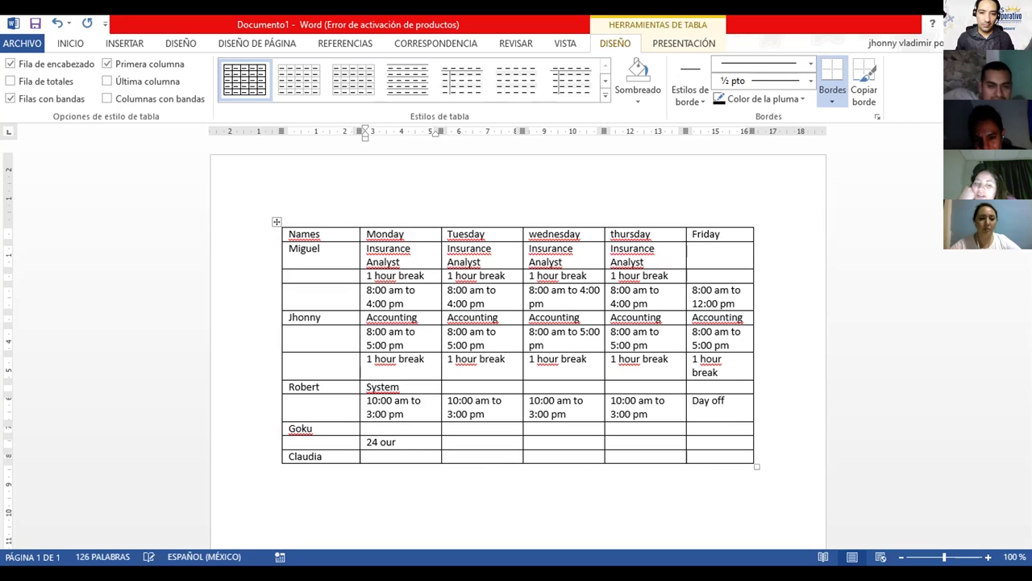
key(BackSpace)
key(BackSpace)
key(BackSpace)
key(BackSpace)
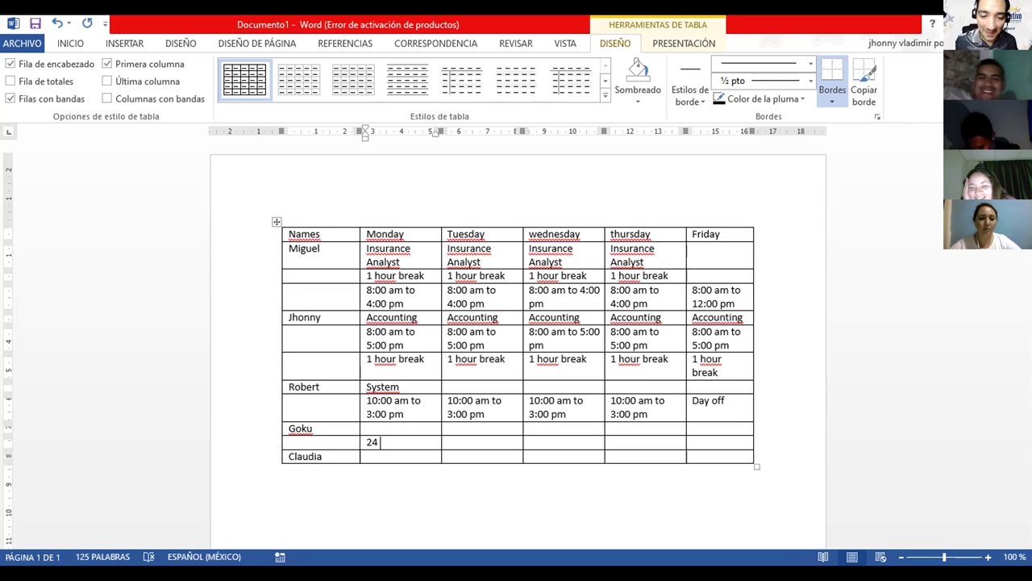
text(h)
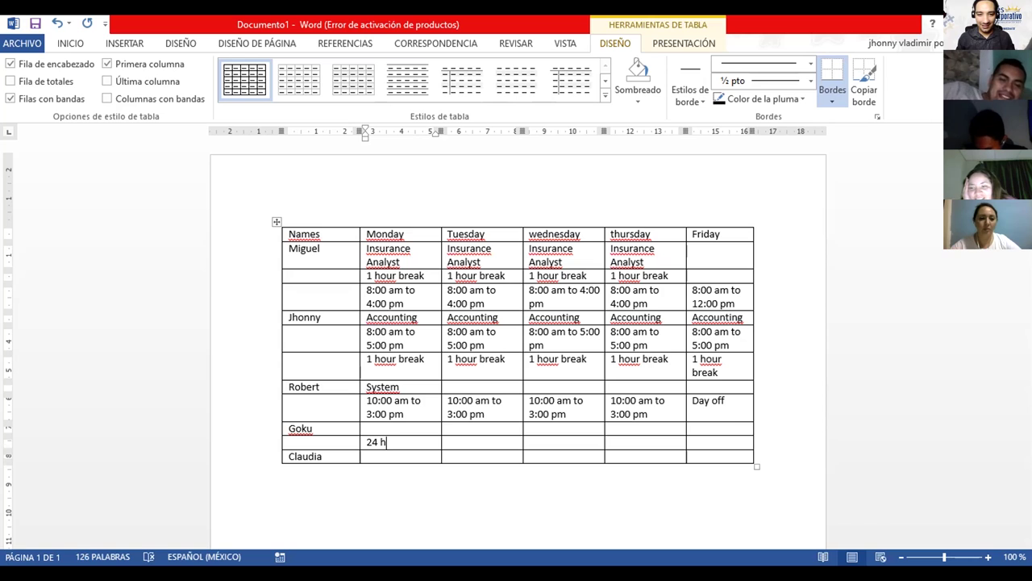
text(ou)
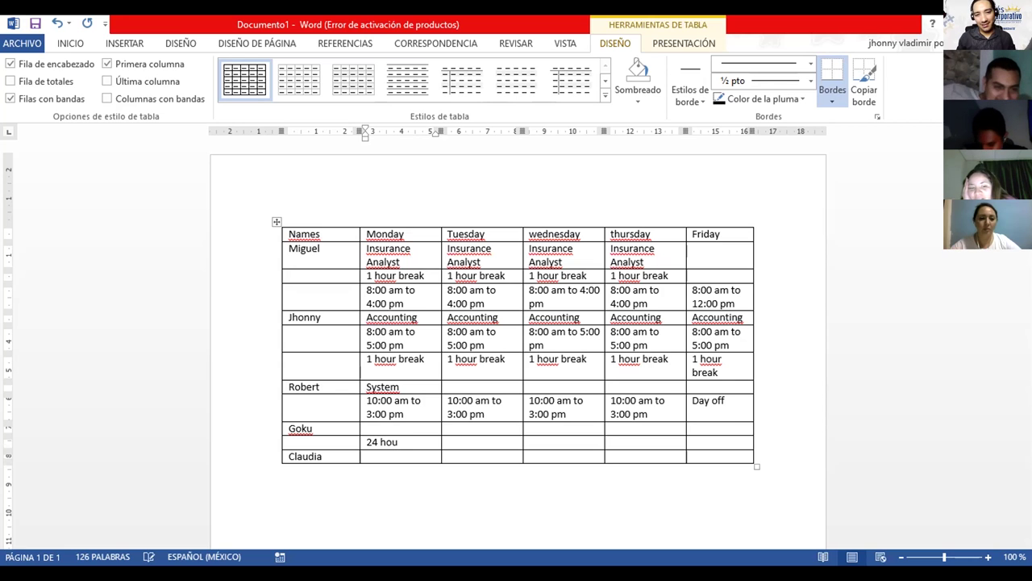
text(rs)
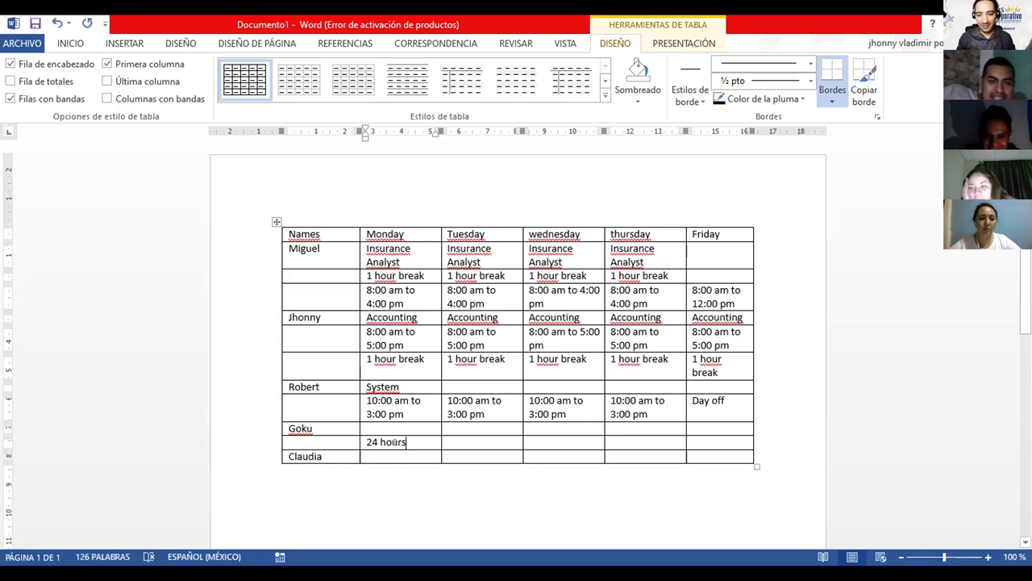
Copy Monday's "24 hours" entry into the fourth employee's Tuesday, Wednesday, Thursday and Friday cells.
triple_click(391, 433)
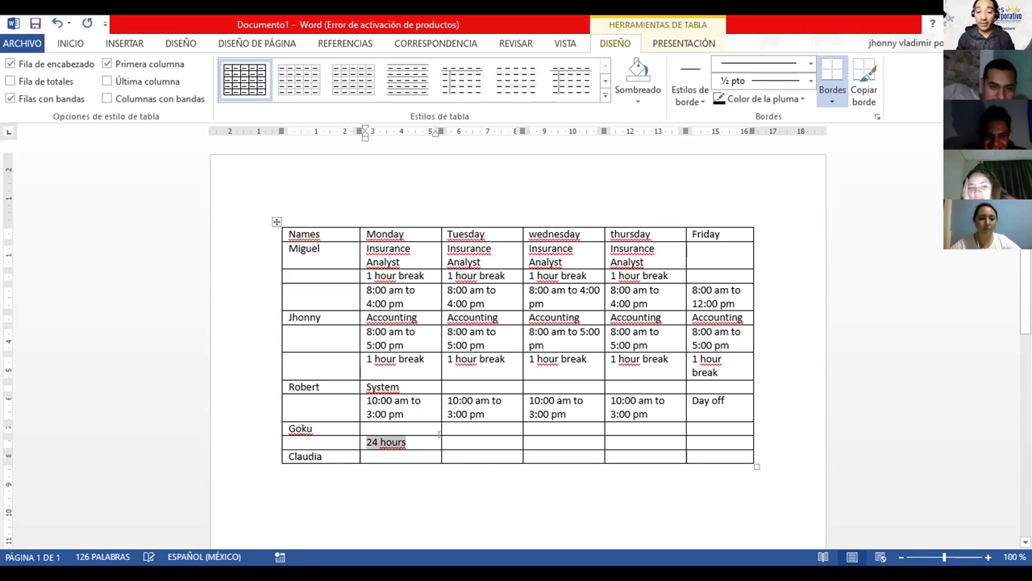
key(ctrl+c)
click(464, 442)
key(ctrl+v)
click(549, 444)
key(ctrl+v)
click(621, 443)
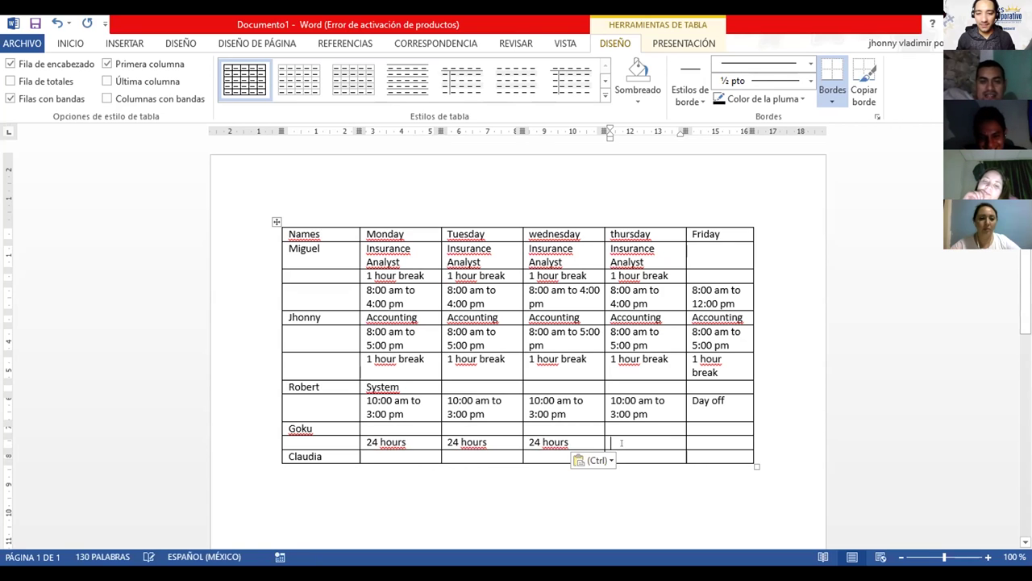
key(ctrl+v)
click(712, 440)
key(ctrl+v)
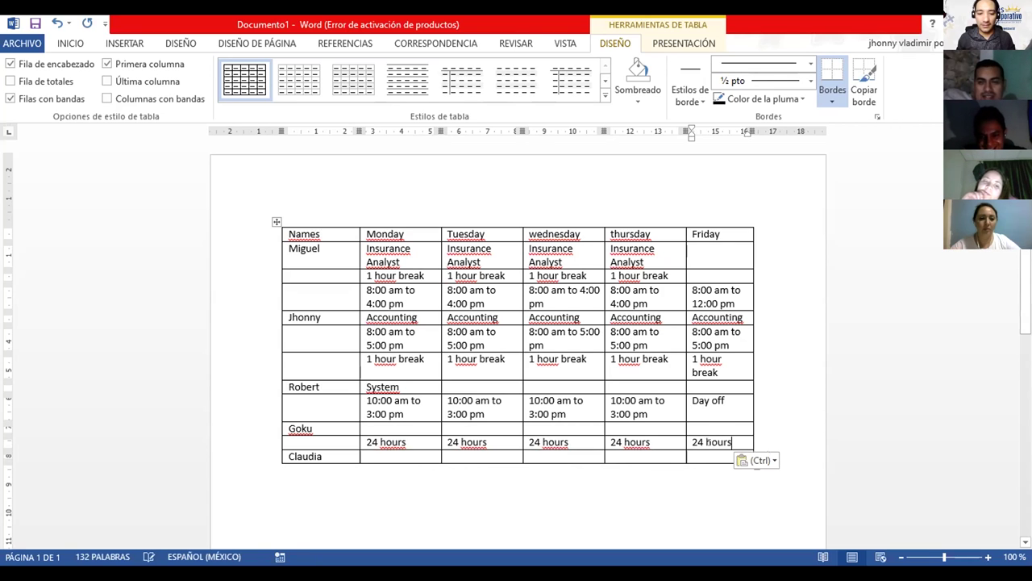
Enter "Save E" as the fourth employee's role in the Monday cell above the "24 hours" entry.
click(395, 427)
text(Save)
key(BackSpace)
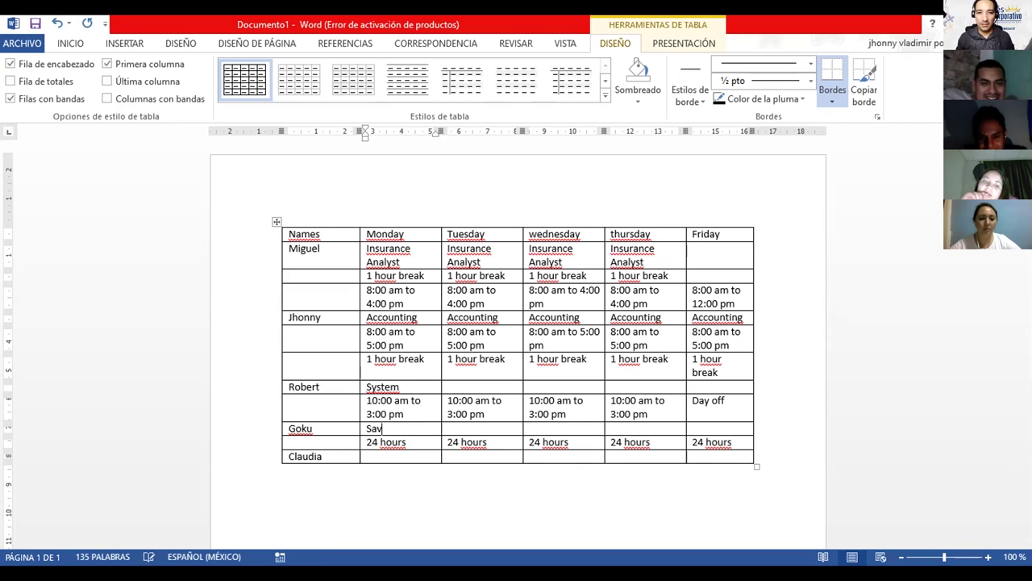
text(e E)
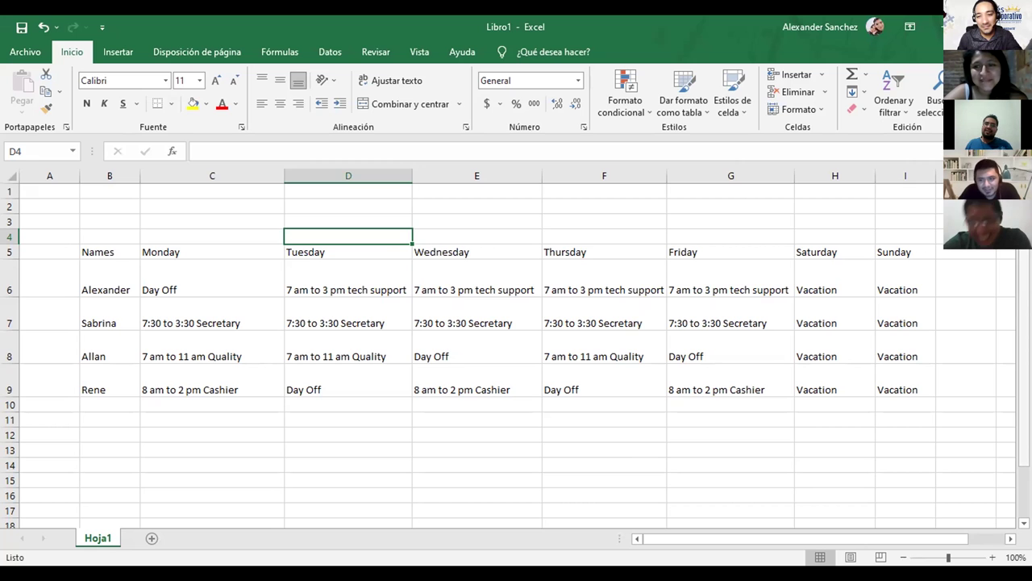
drag(1022, 278, 1022, 284)
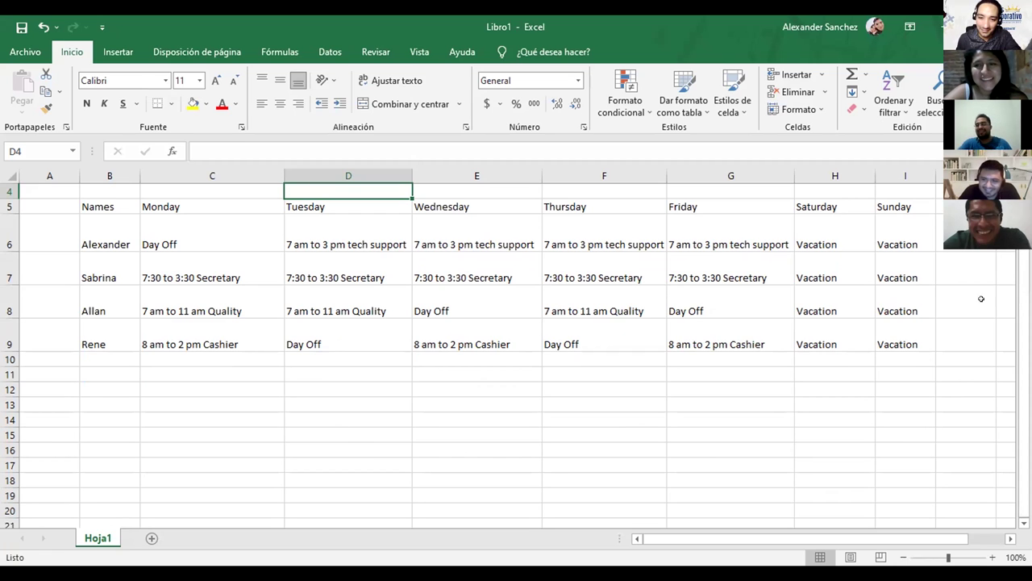
drag(1023, 339, 1023, 319)
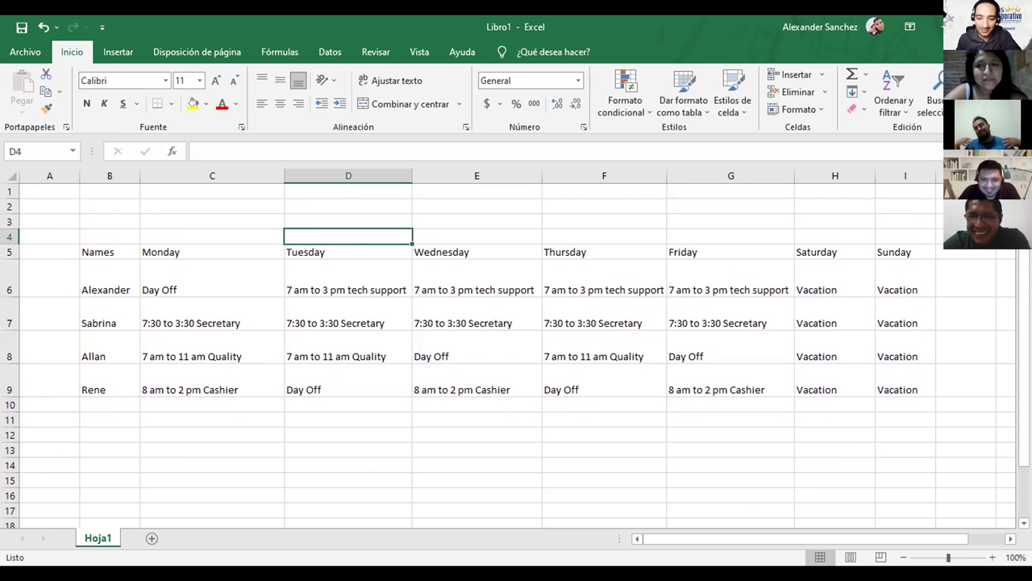
drag(1023, 319, 1022, 322)
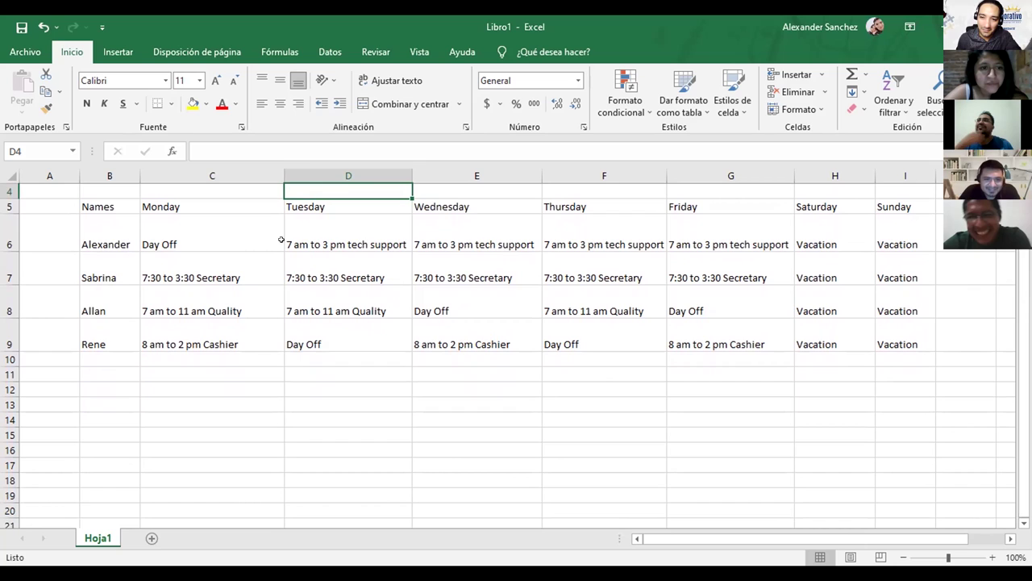
double_click(401, 240)
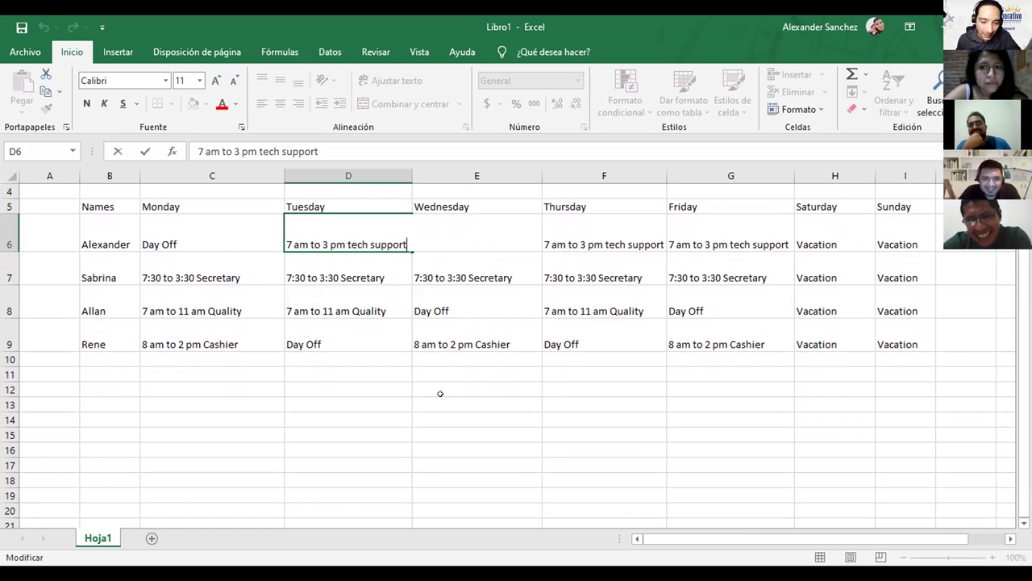
click(381, 386)
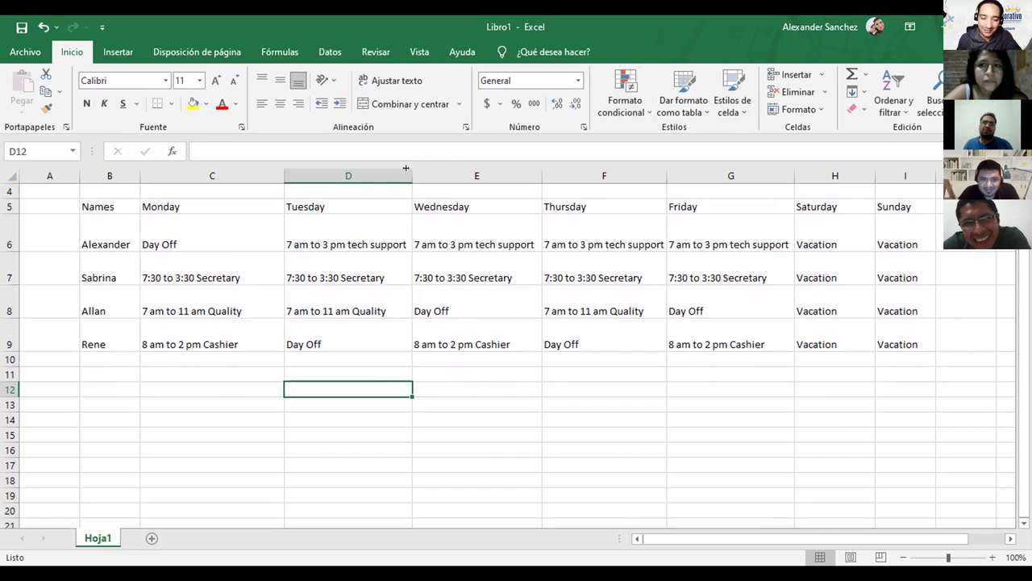
In the Excel workbook Libro1, widen the Tuesday column slightly and top-align the shift text in cell D6.
drag(407, 168, 407, 168)
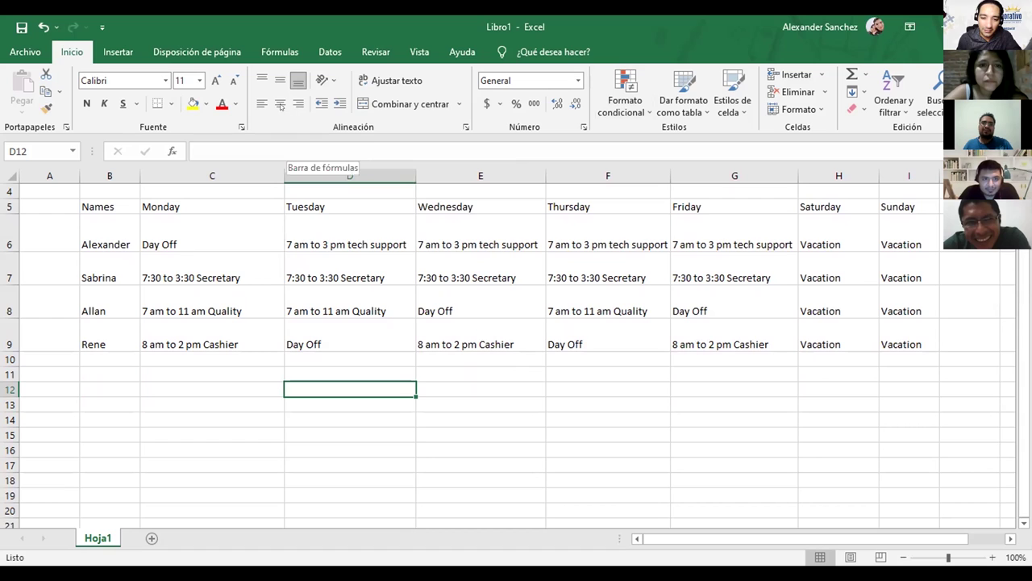
click(330, 247)
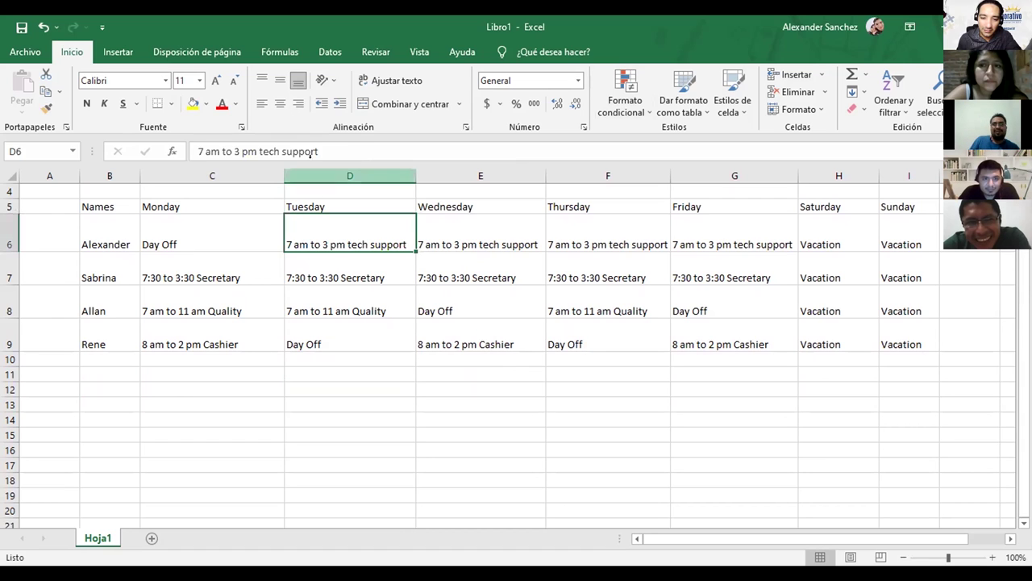
click(264, 81)
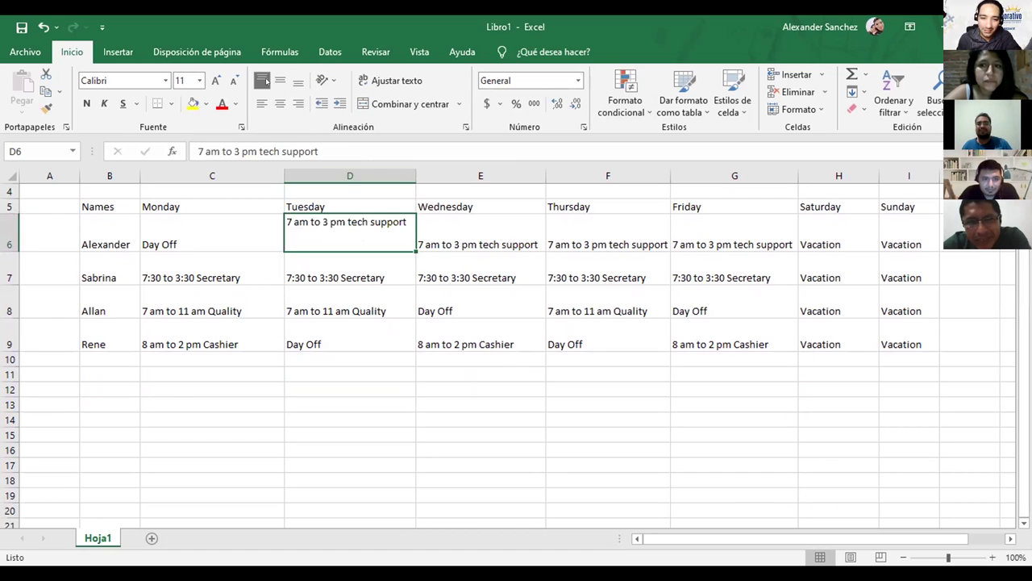
Append "lunch 2 pm to" to the Tuesday tech support shift in cell D6.
double_click(404, 218)
key(Return)
double_click(401, 217)
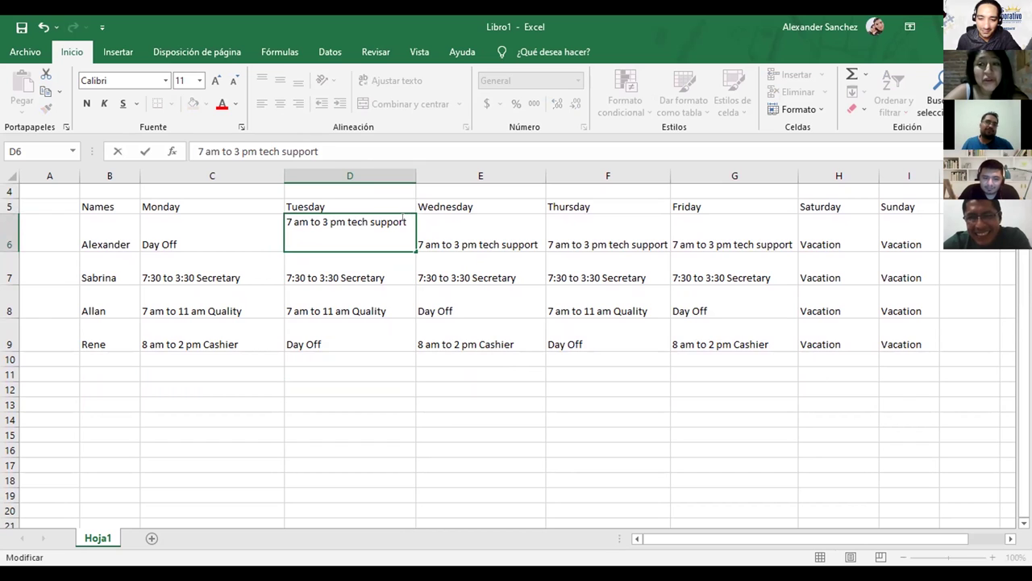
text(lunch)
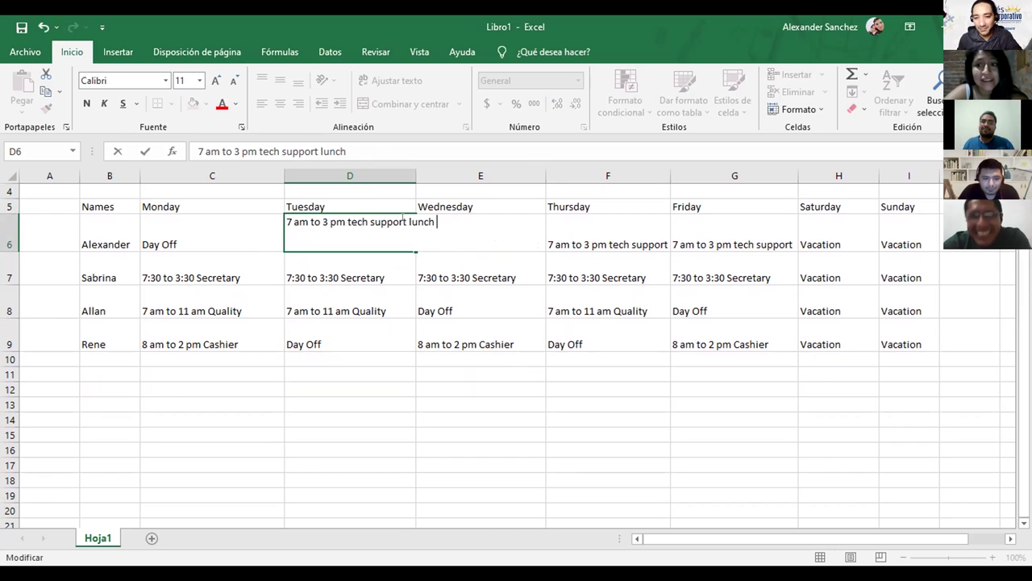
text(2)
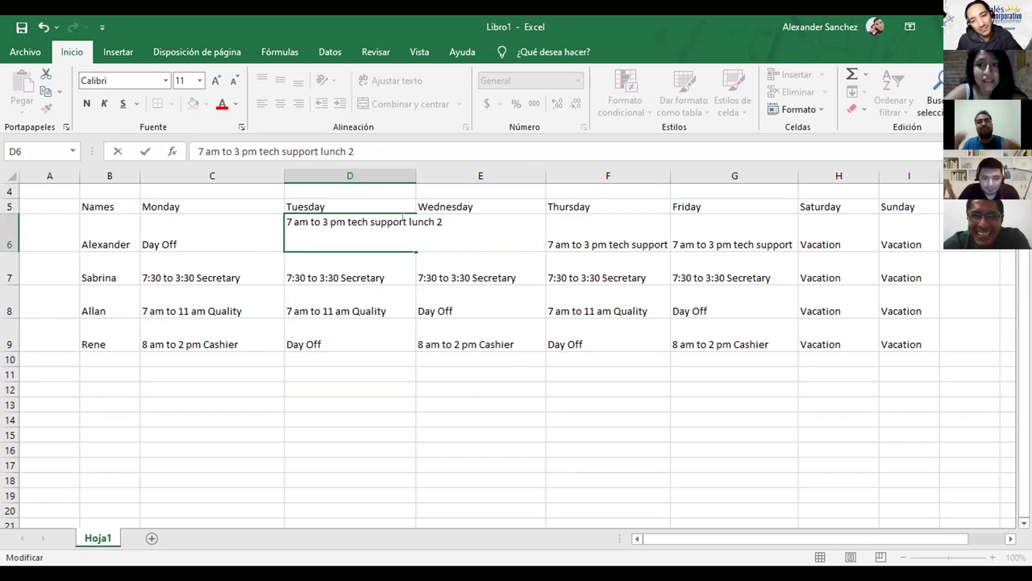
text( pm )
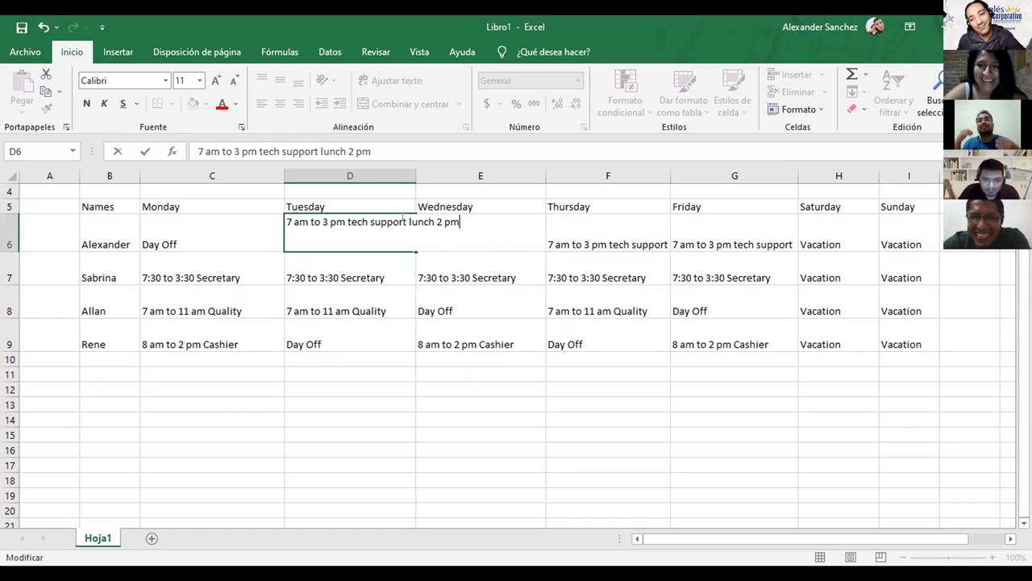
text(to)
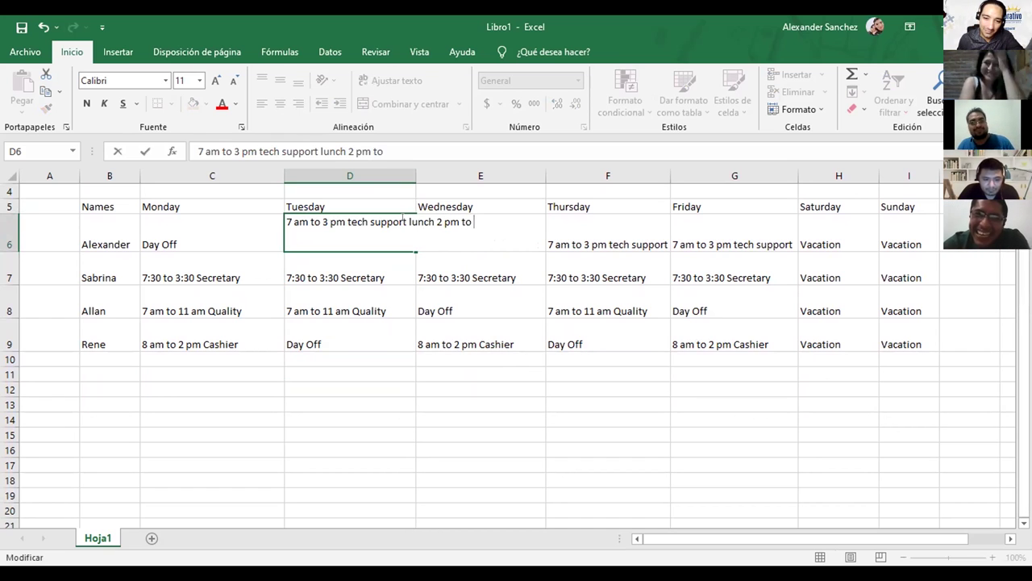
Change the lunch start in D6 to 1 pm and finish the entry with "2pm".
key(Left)
key(Left)
key(Left)
key(Left)
key(Left)
key(Left)
key(Left)
key(Left)
key(Delete)
text(1)
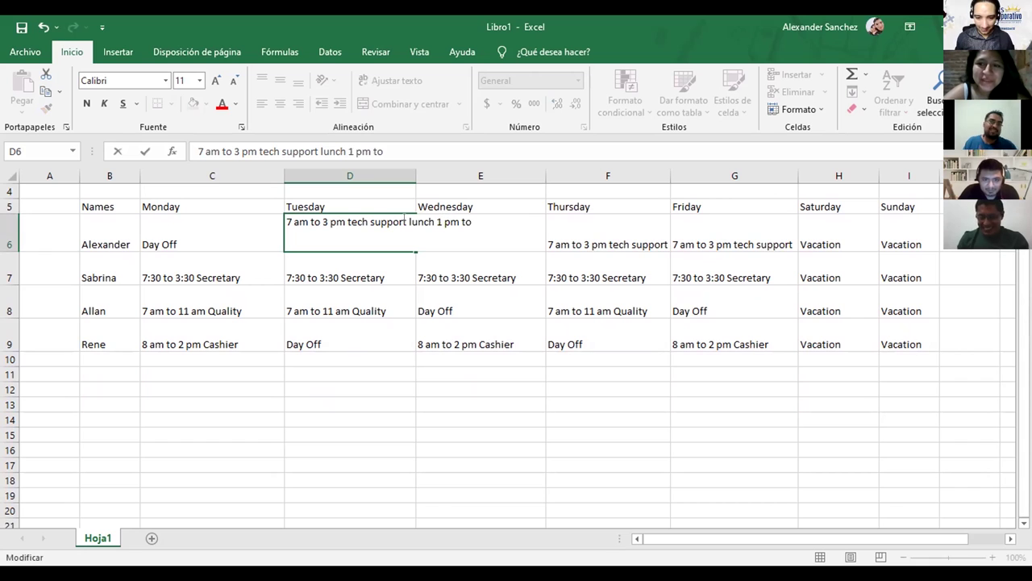
key(Right)
key(Right)
key(Right)
key(Right)
key(Right)
key(Right)
key(Right)
text(2pm)
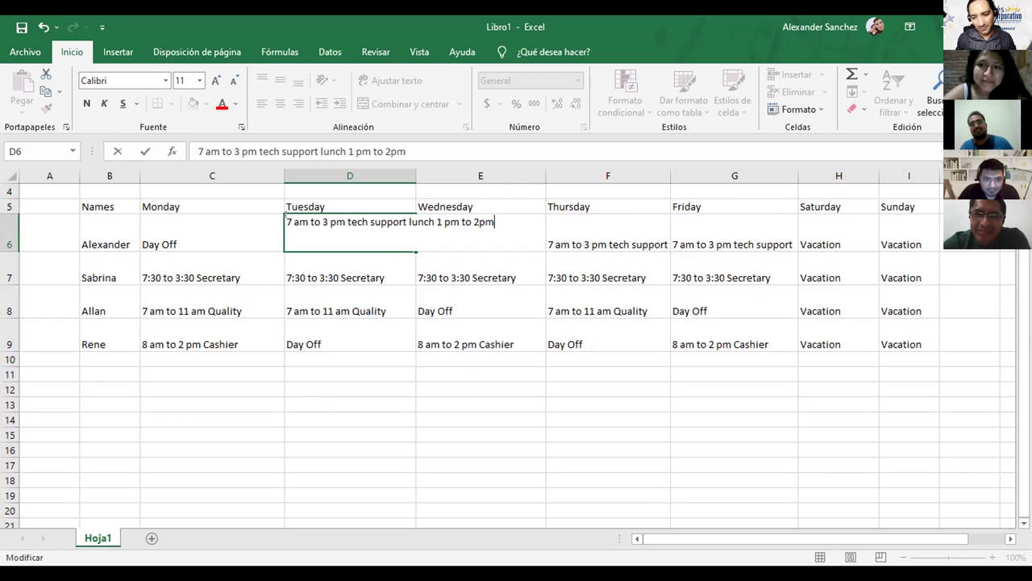
drag(288, 222, 494, 222)
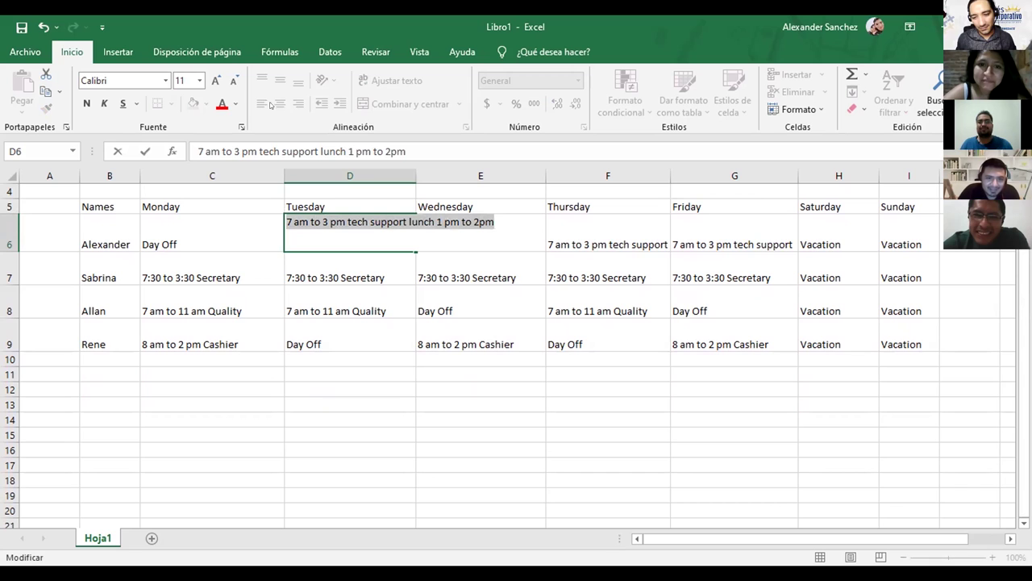
click(331, 228)
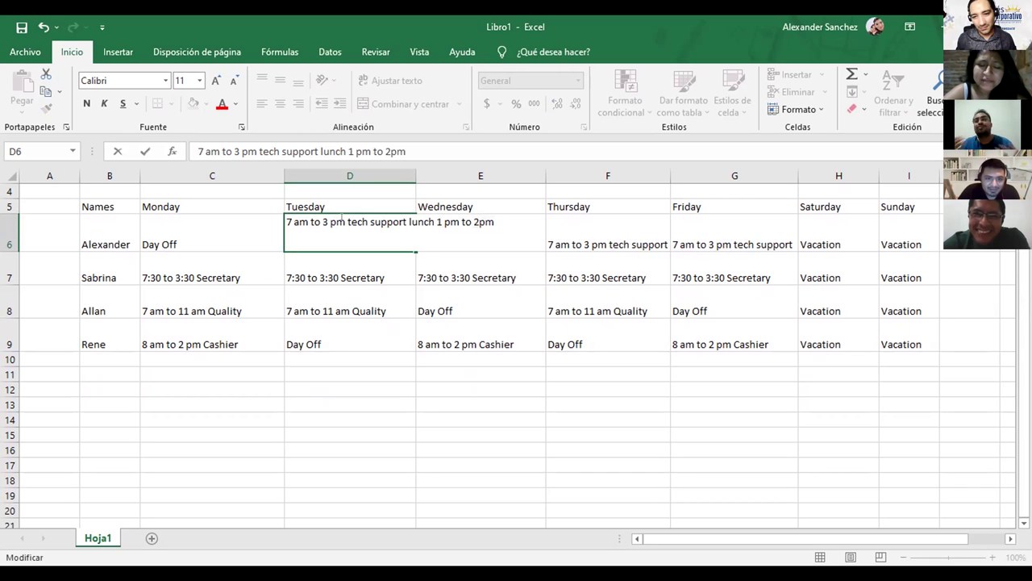
click(234, 202)
click(296, 226)
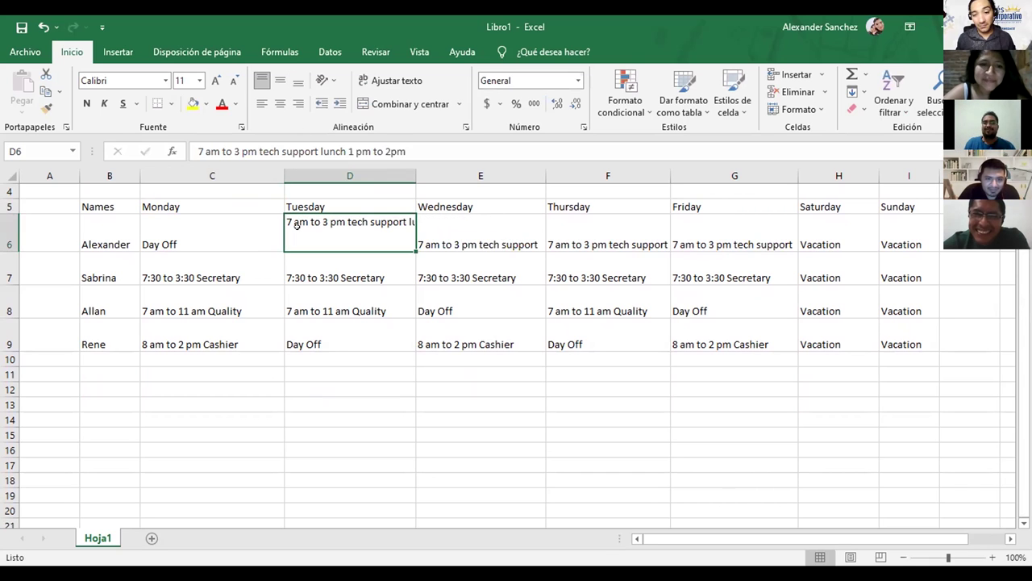
Try centre, right, middle and bottom alignments on D6, and return the text to top-left alignment.
click(274, 103)
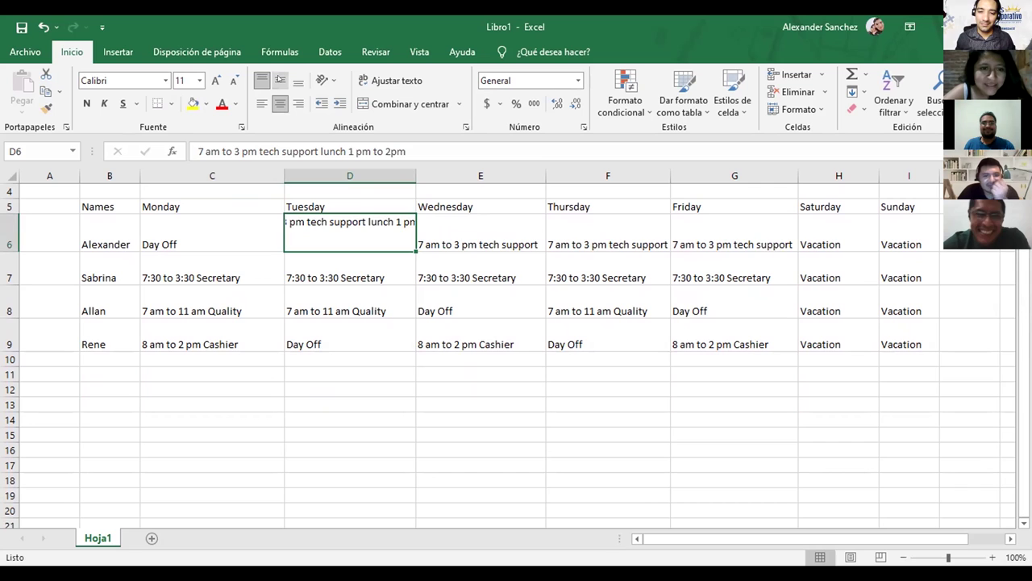
click(280, 79)
click(263, 79)
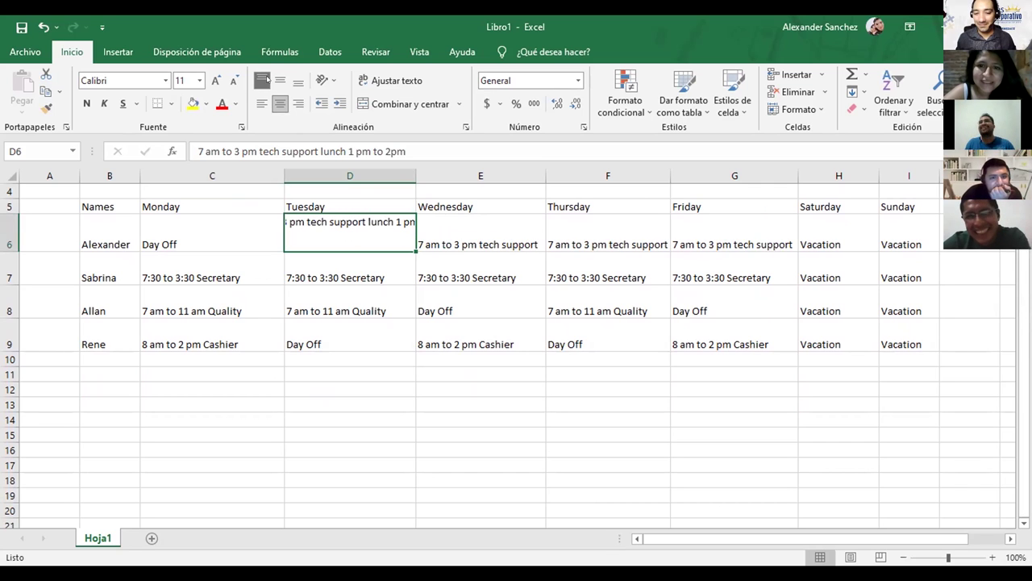
click(297, 103)
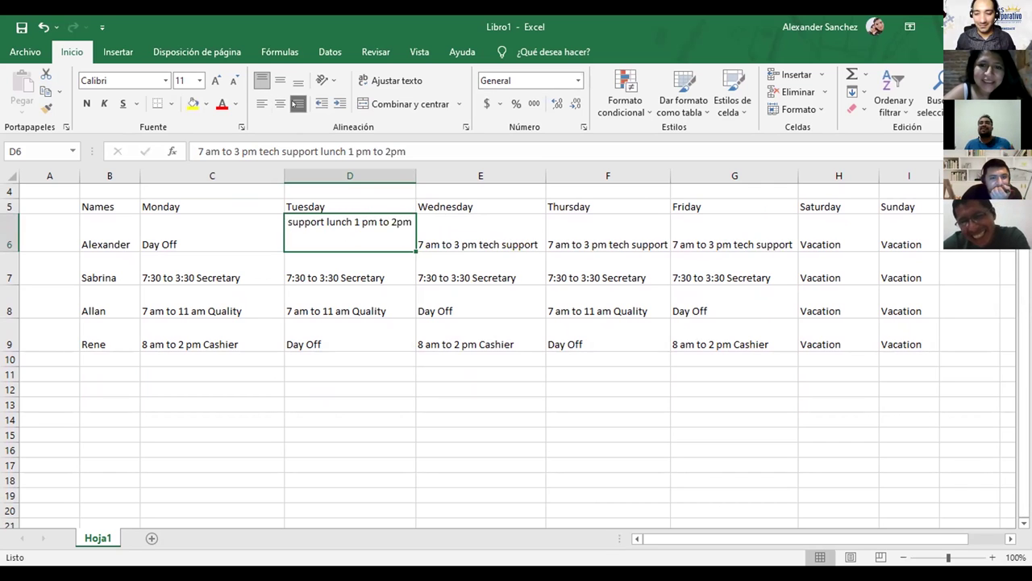
click(295, 81)
click(280, 81)
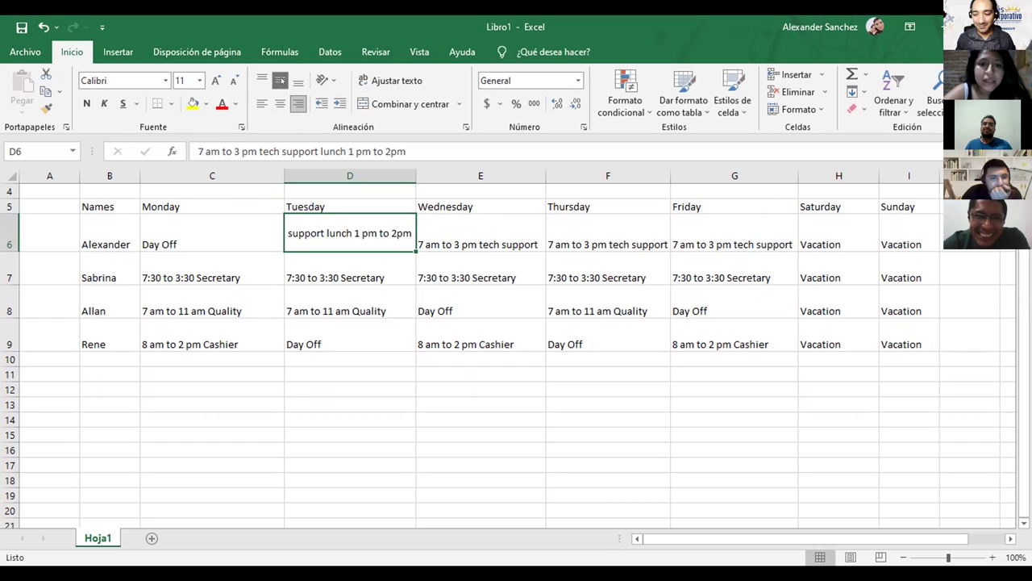
click(261, 79)
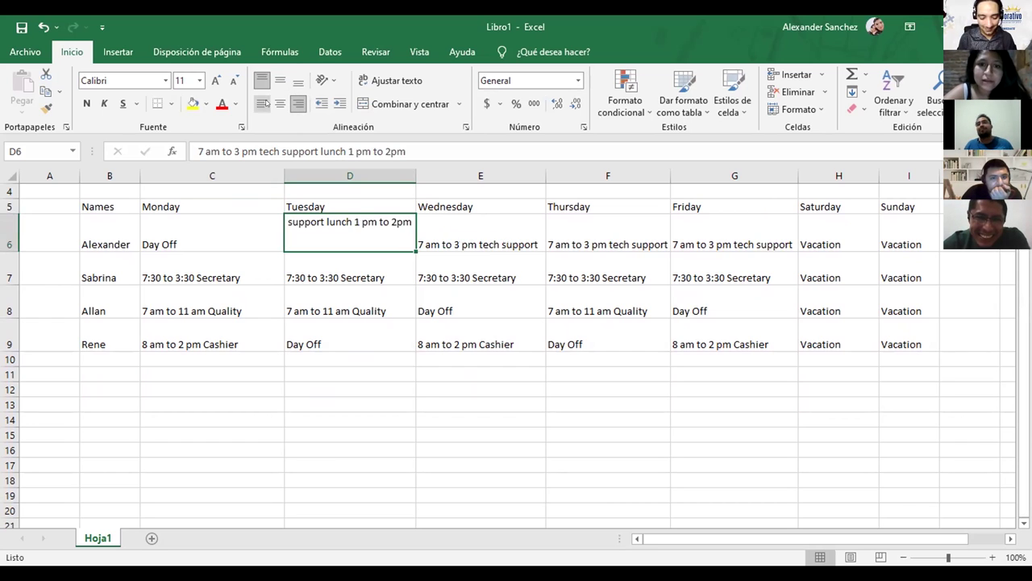
click(264, 103)
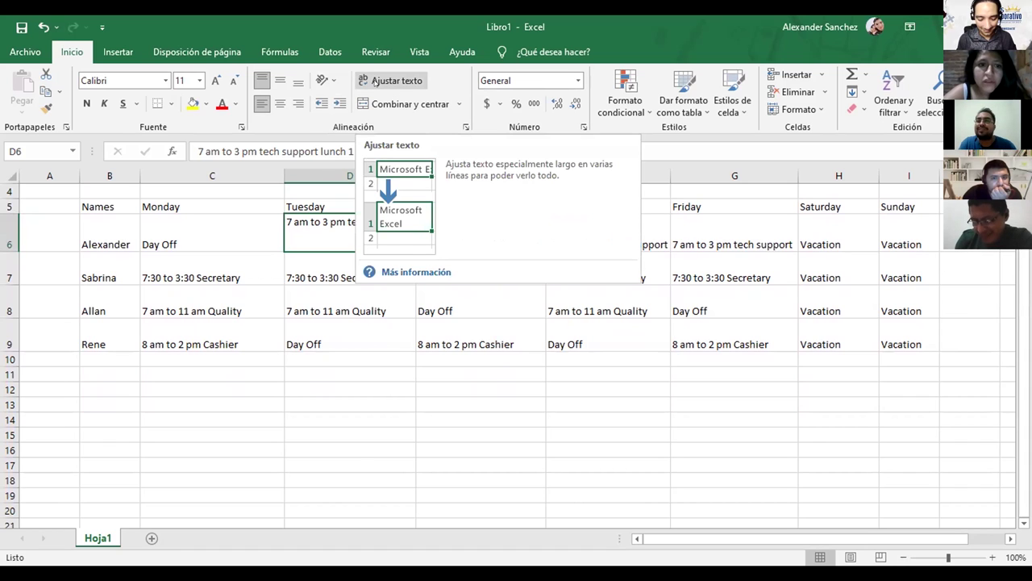
Wrap the text in D6 and fill the entry across the Wednesday to Friday cells E6:G6 as a series.
click(375, 83)
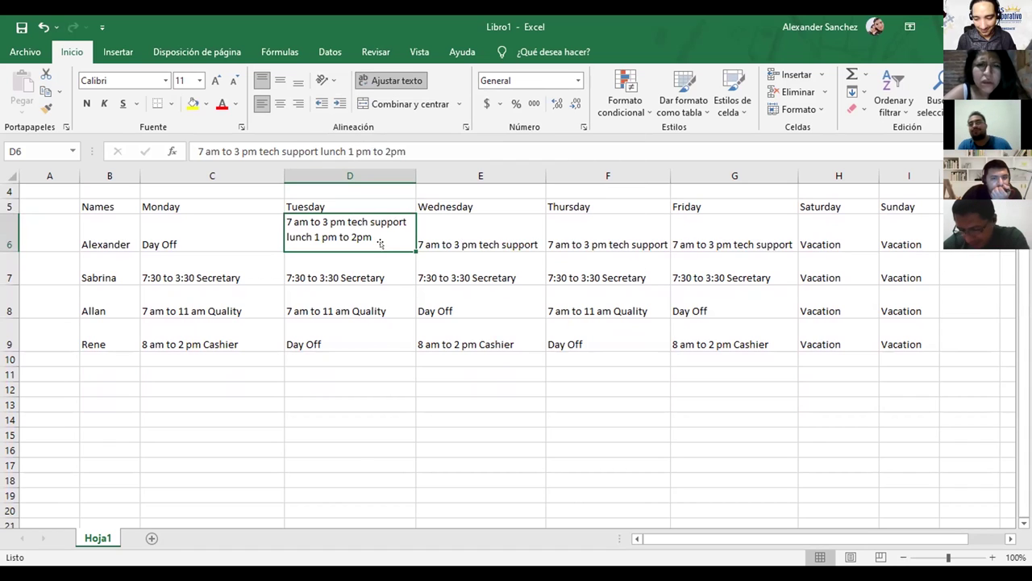
drag(396, 266, 466, 256)
click(404, 223)
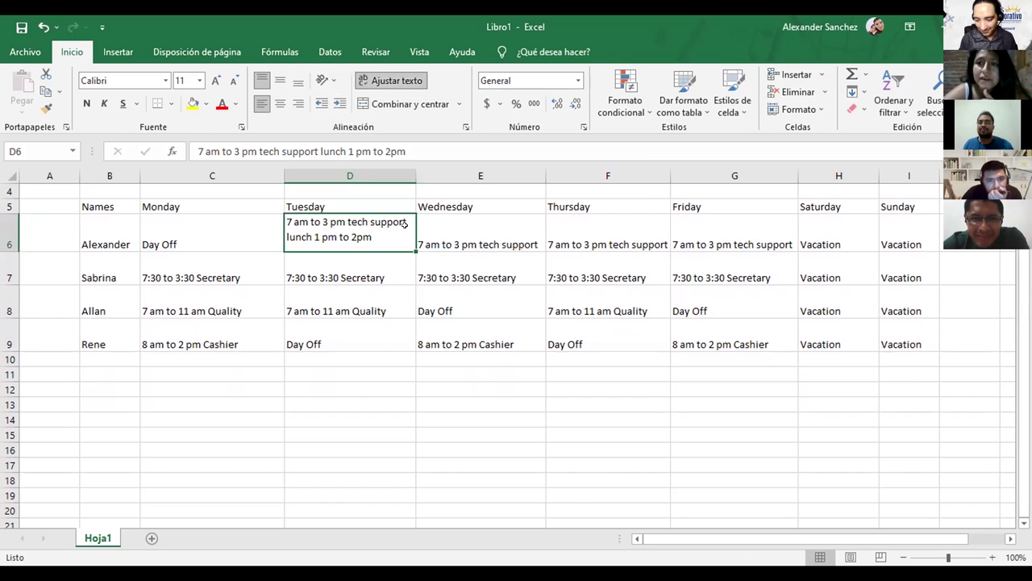
drag(407, 241, 407, 241)
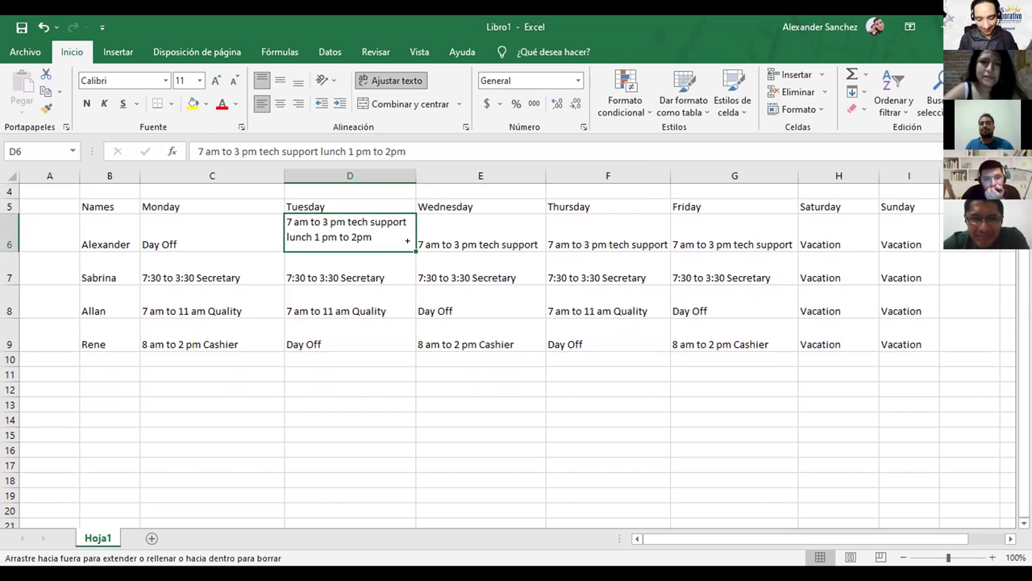
mouse_move(730, 237)
mouse_down()
mouse_move(740, 240)
mouse_move(732, 238)
mouse_up()
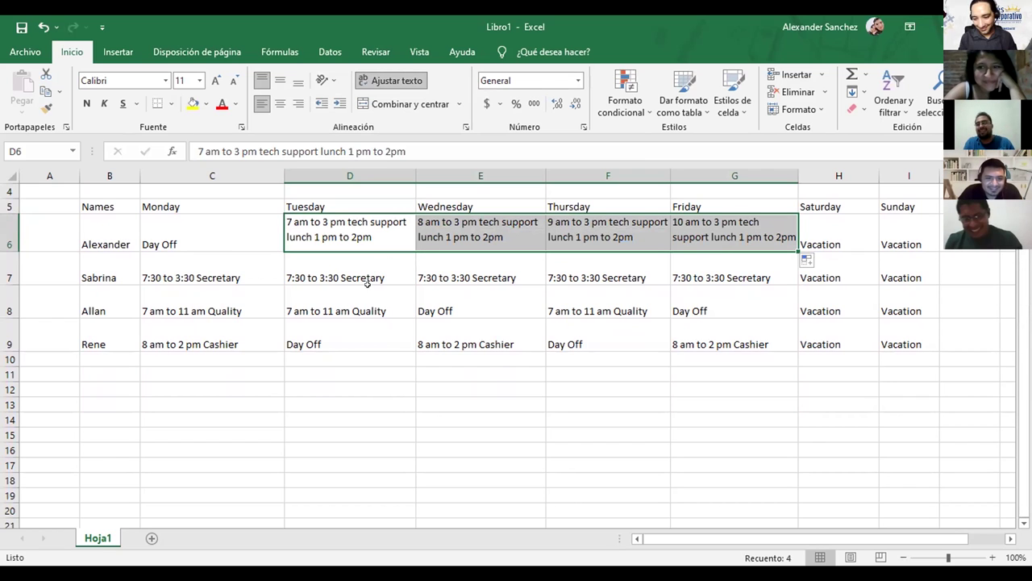
Append "lunch 12 pm to 1 pm" to the Monday Secretary shift in cell C7.
click(209, 273)
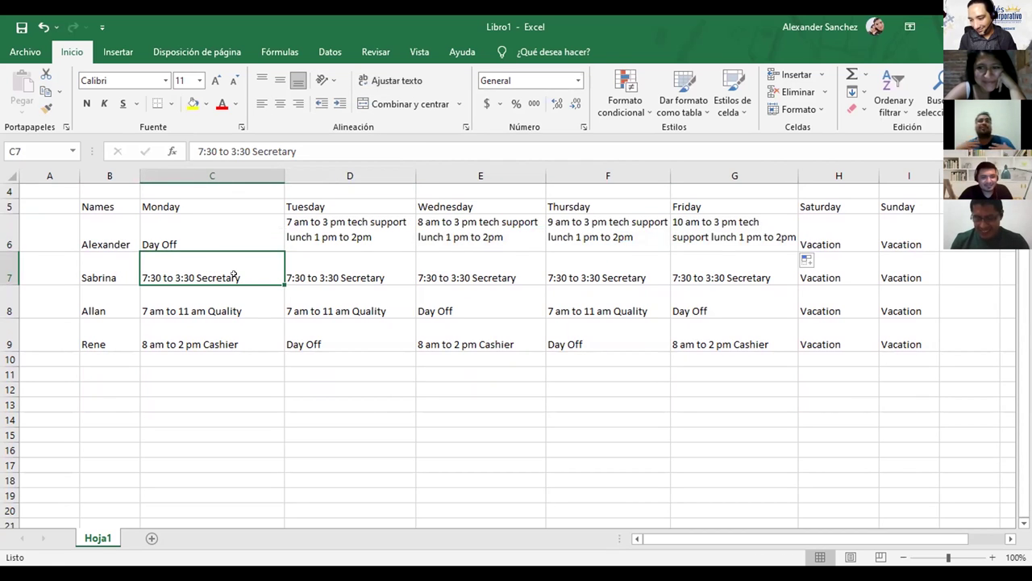
double_click(237, 276)
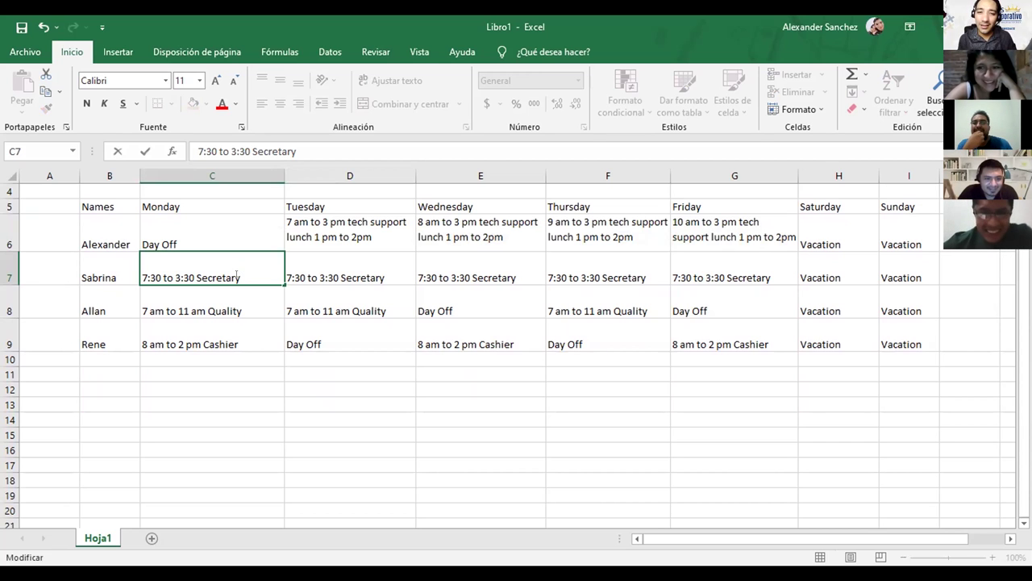
text(luncj)
key(BackSpace)
text(h)
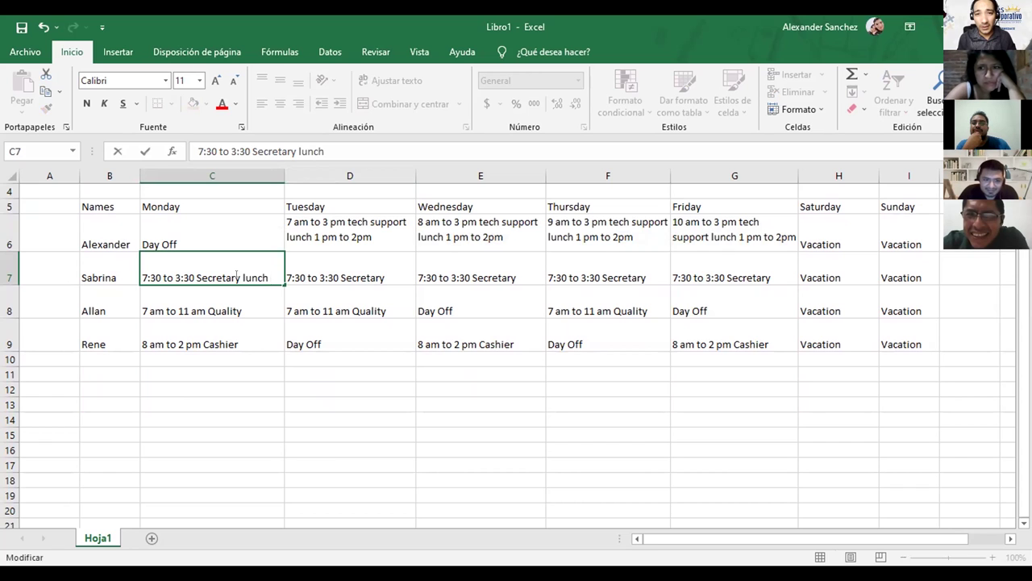
text( 12)
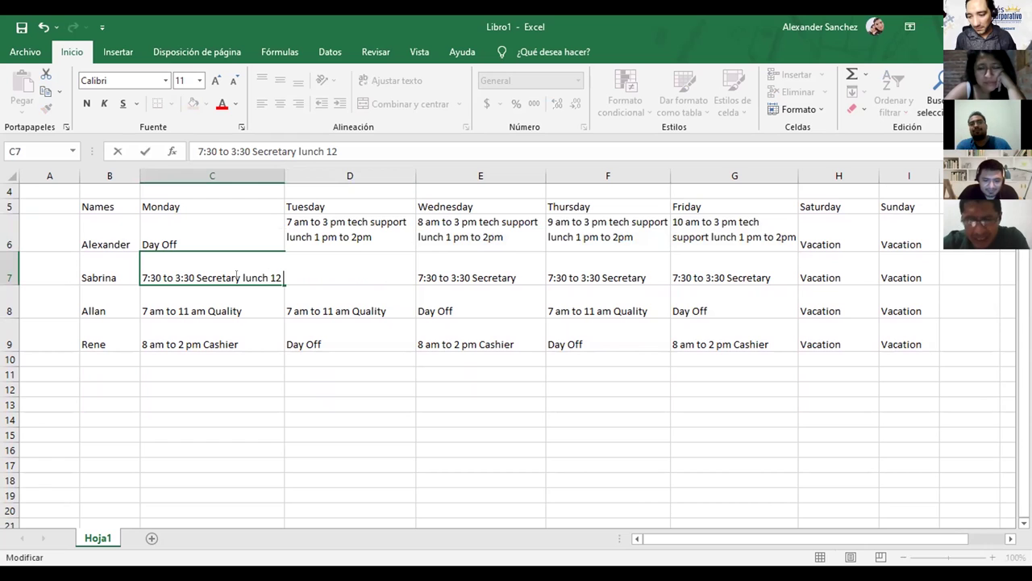
text( pm to )
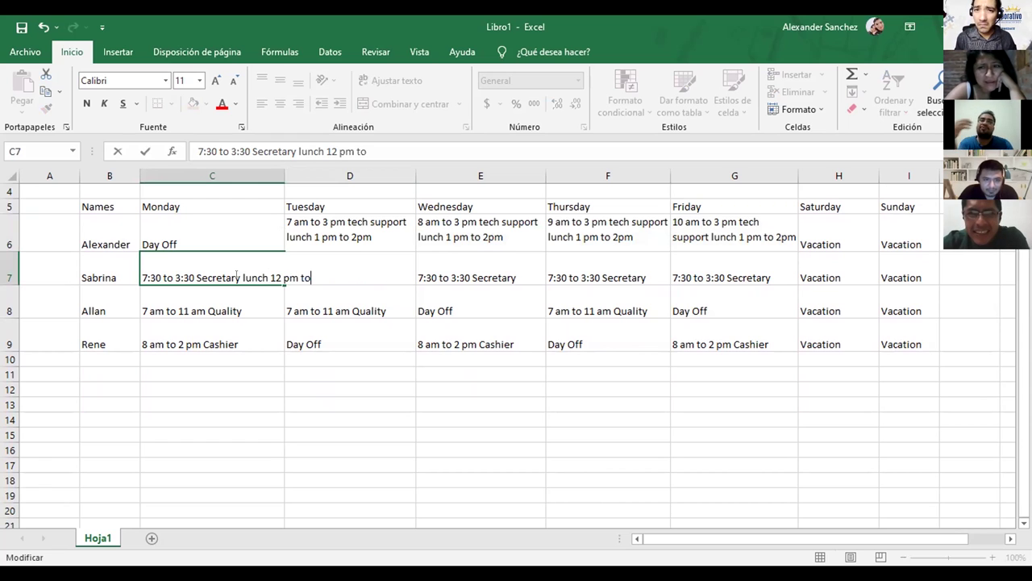
text(1 pm)
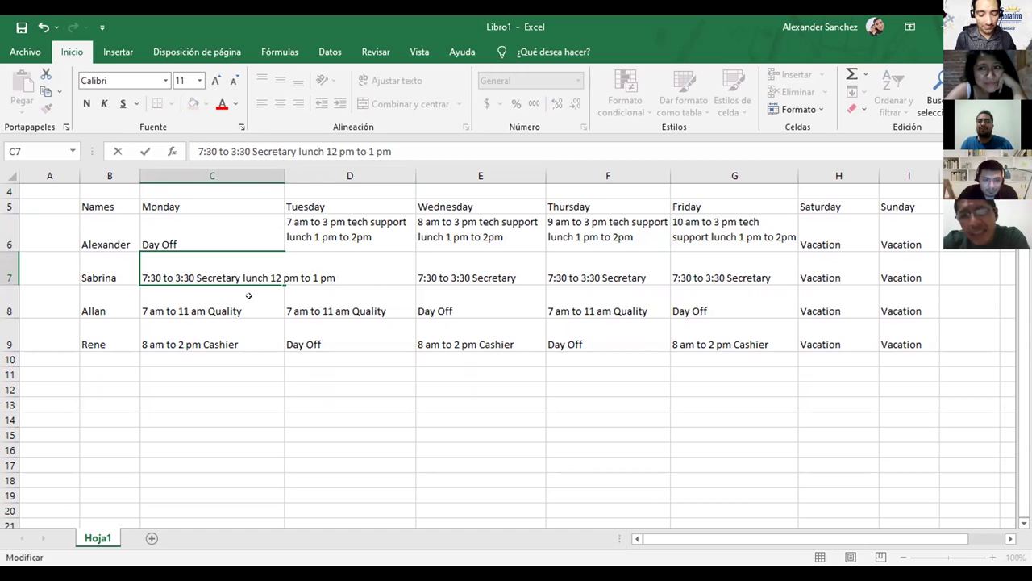
key(Return)
Wrap the text in C7 and fill the Secretary entry across the Tuesday to Friday cells D7:G7.
click(246, 274)
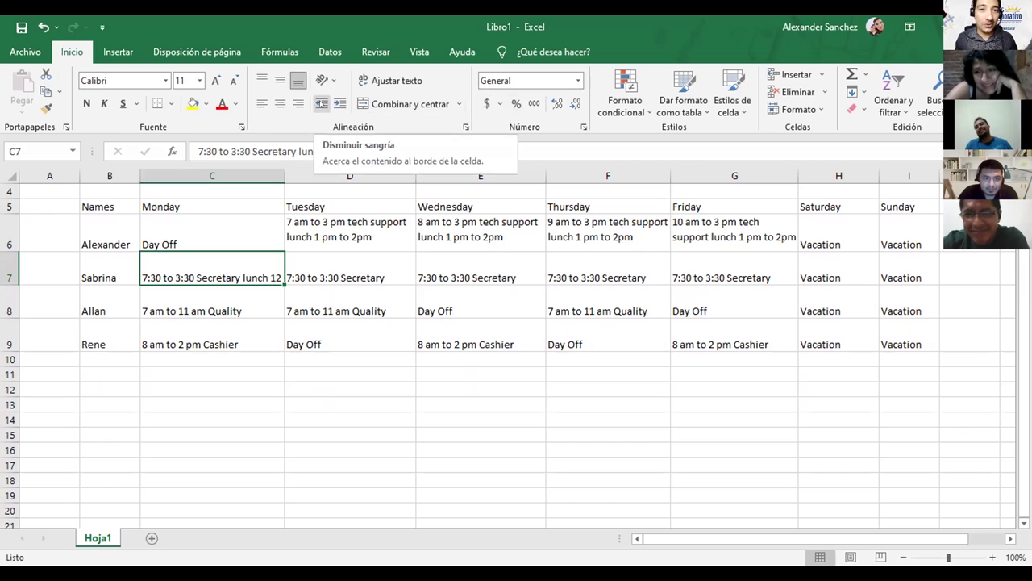
click(392, 79)
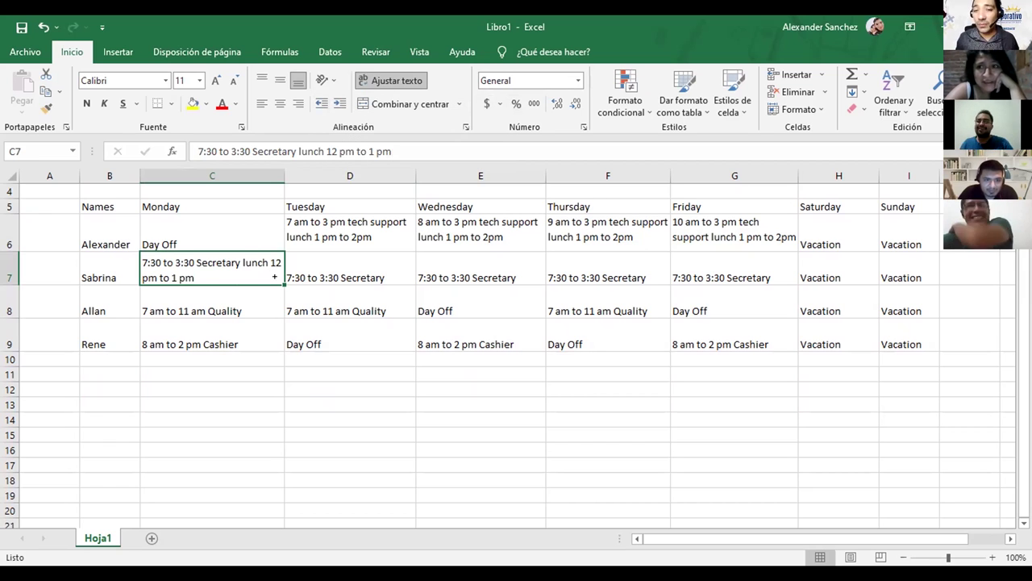
drag(283, 284, 358, 274)
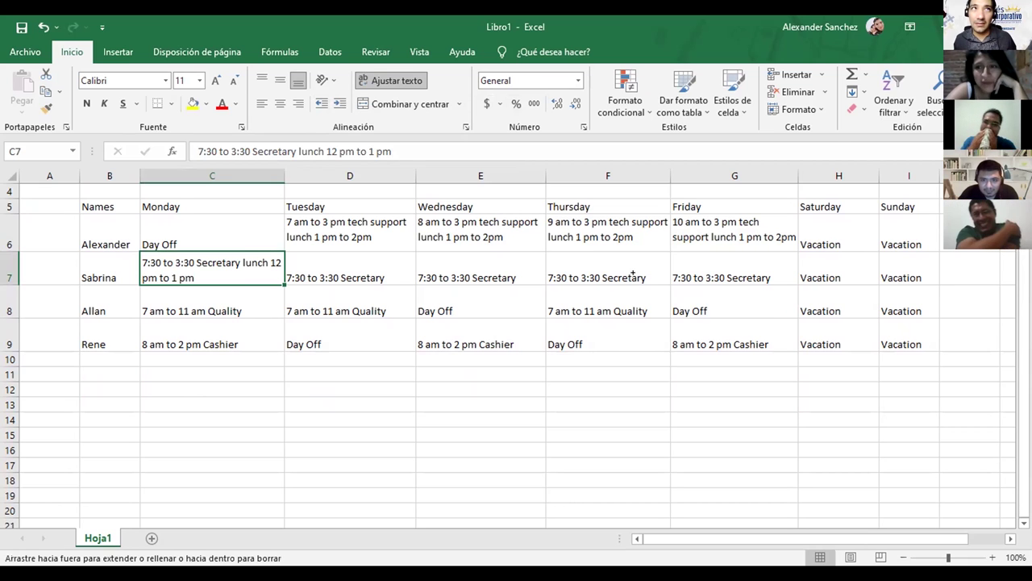
drag(657, 272, 684, 275)
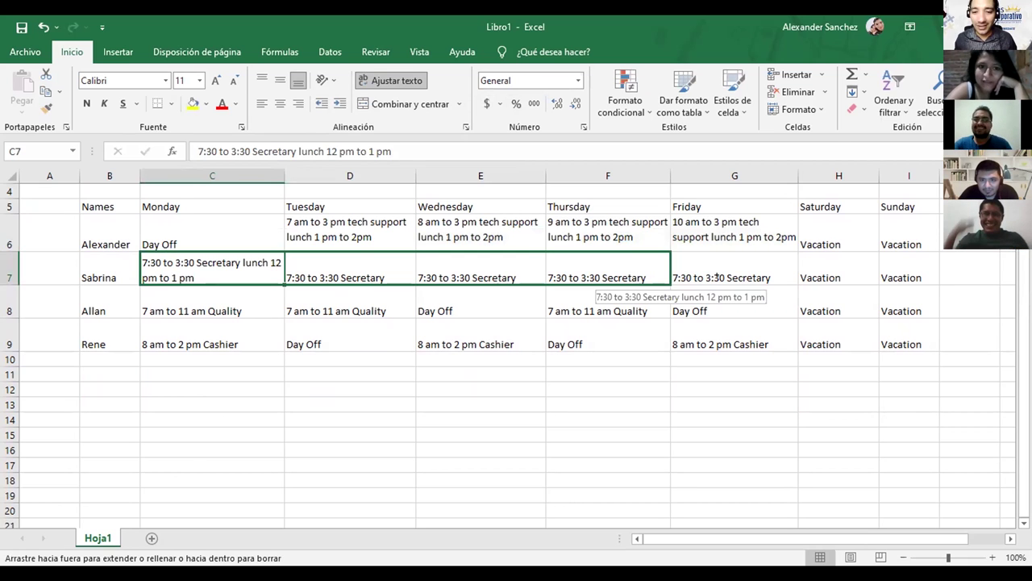
drag(746, 276, 746, 276)
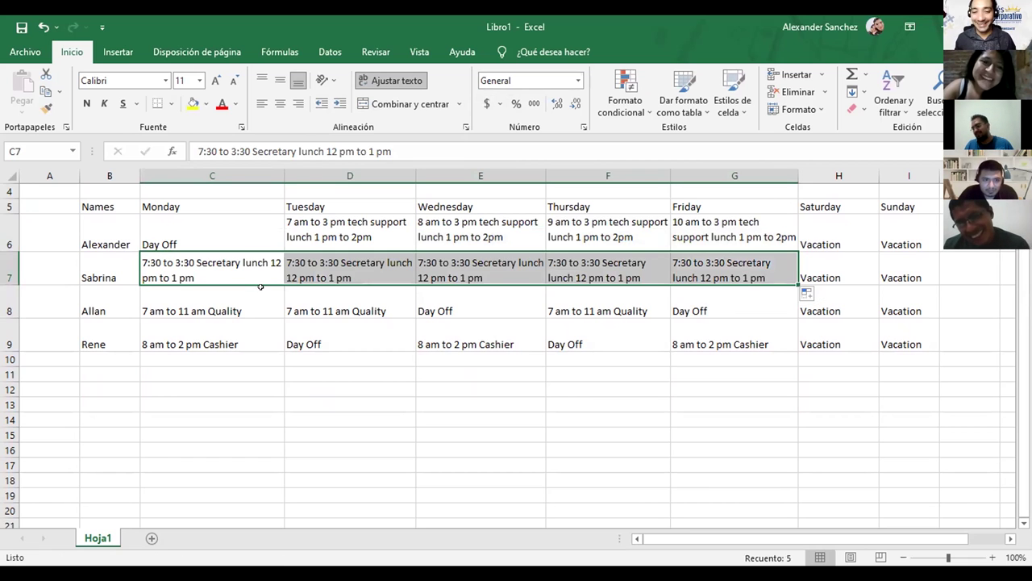
Try adding "Break" to the Monday Quality shift in cell C8, and remove the word again.
click(220, 310)
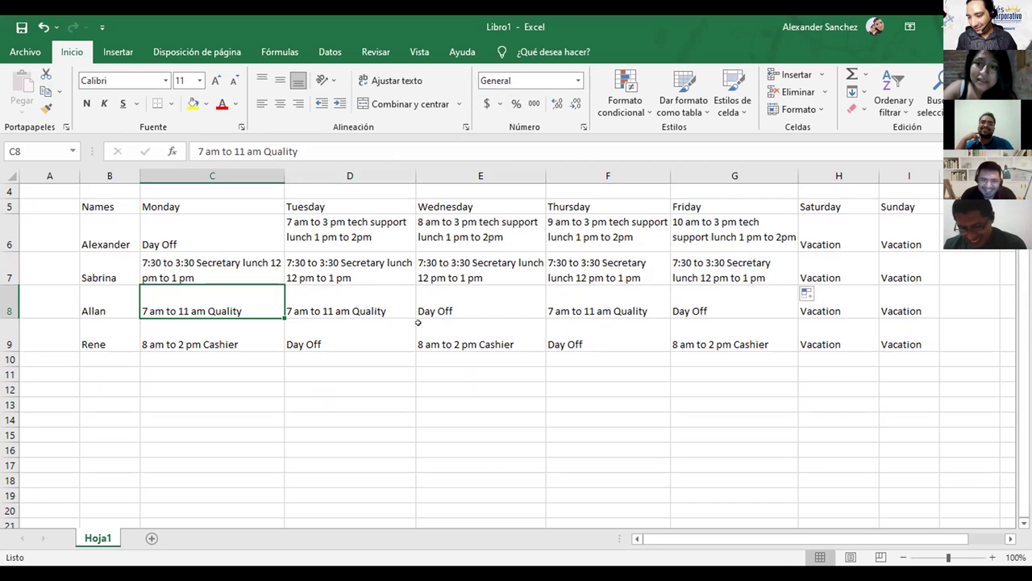
double_click(245, 310)
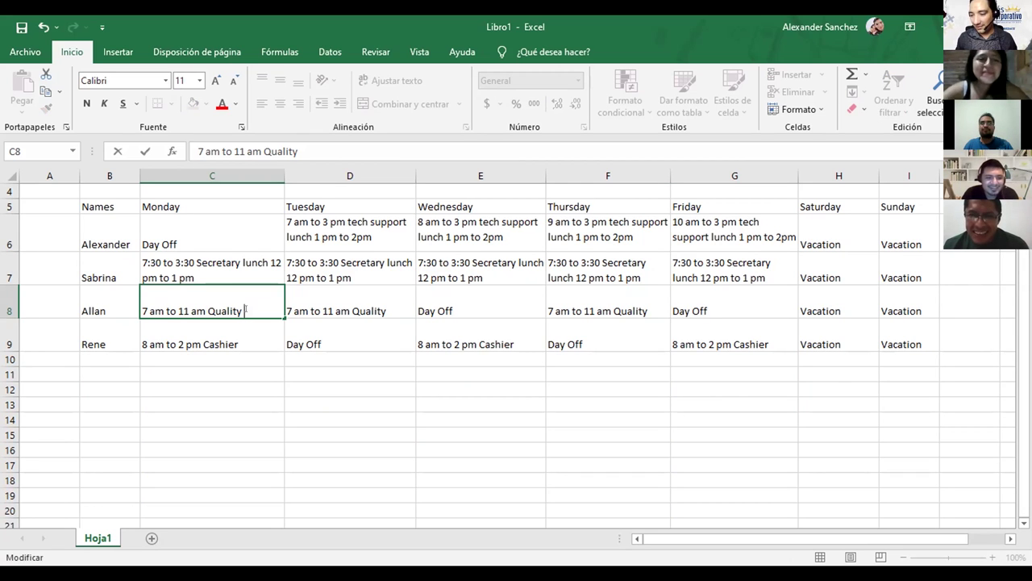
text(Break)
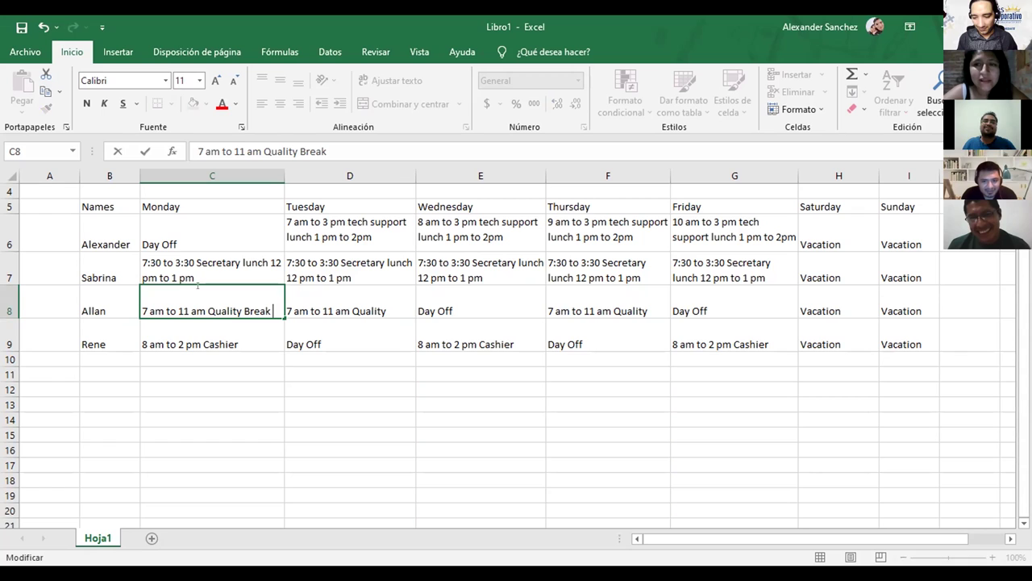
key(Left)
key(Delete)
key(Delete)
key(Delete)
key(Delete)
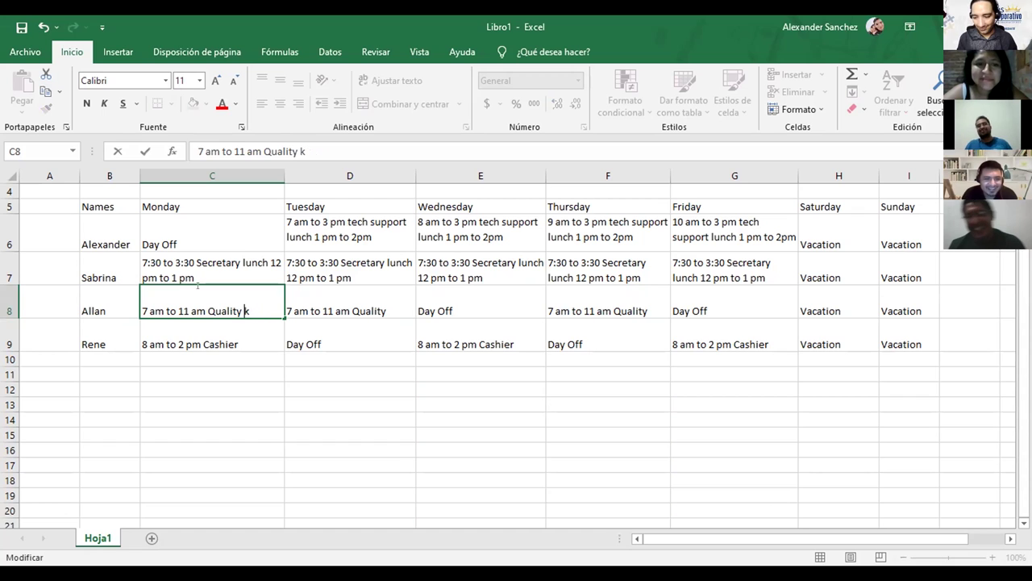
key(Delete)
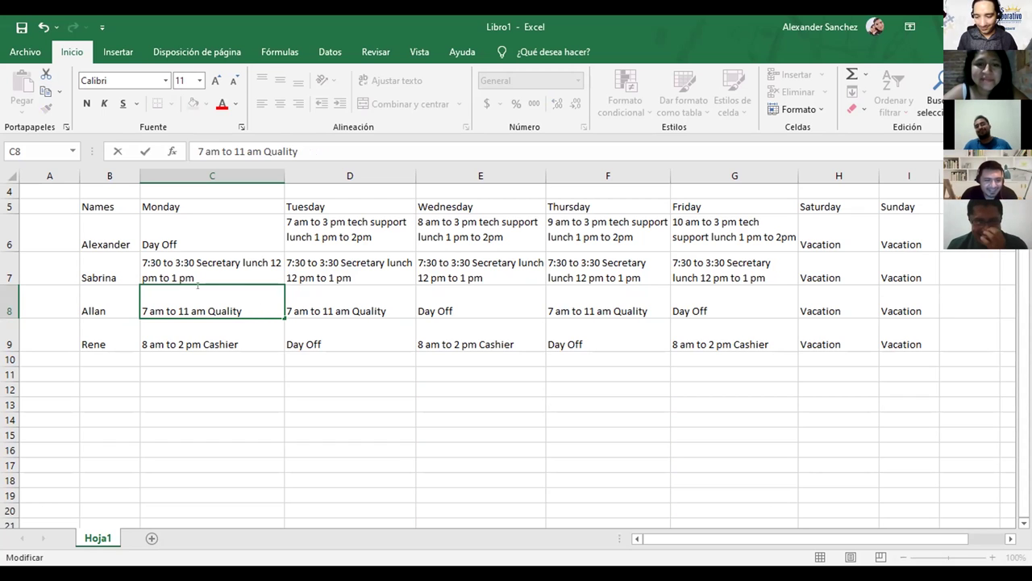
Append "Break" to the Monday Cashier shift in cell C9.
click(210, 335)
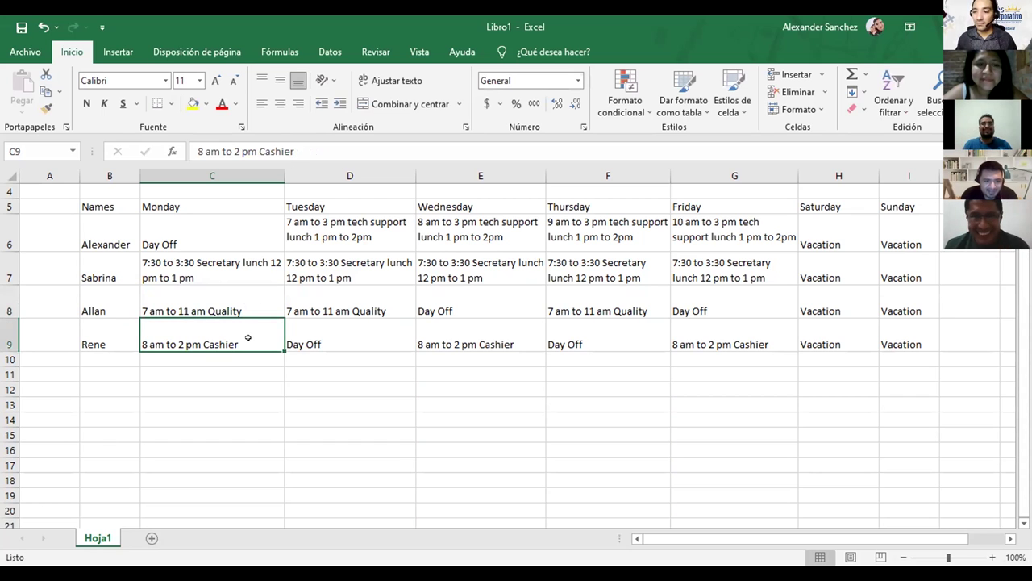
double_click(247, 337)
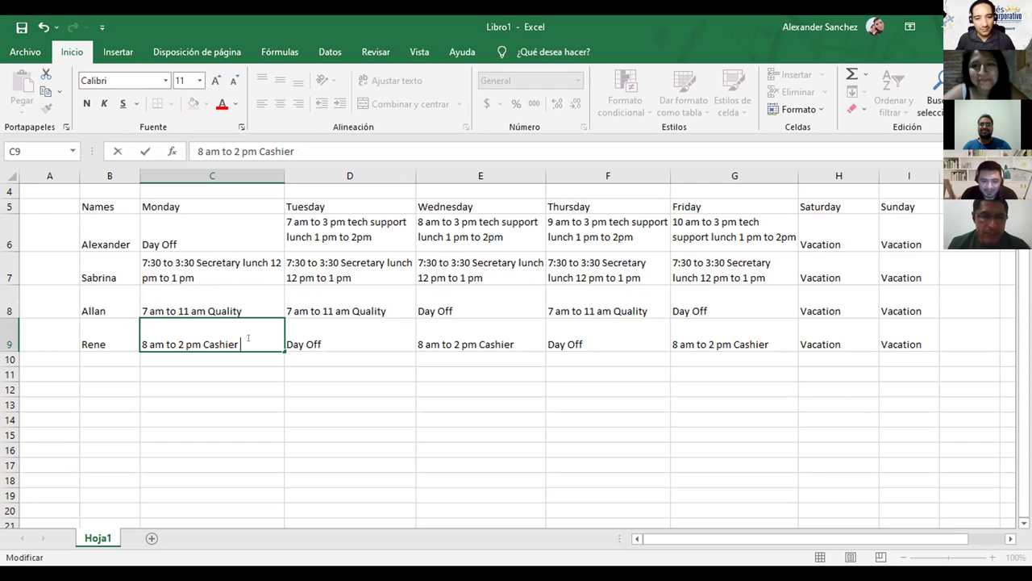
text(Break)
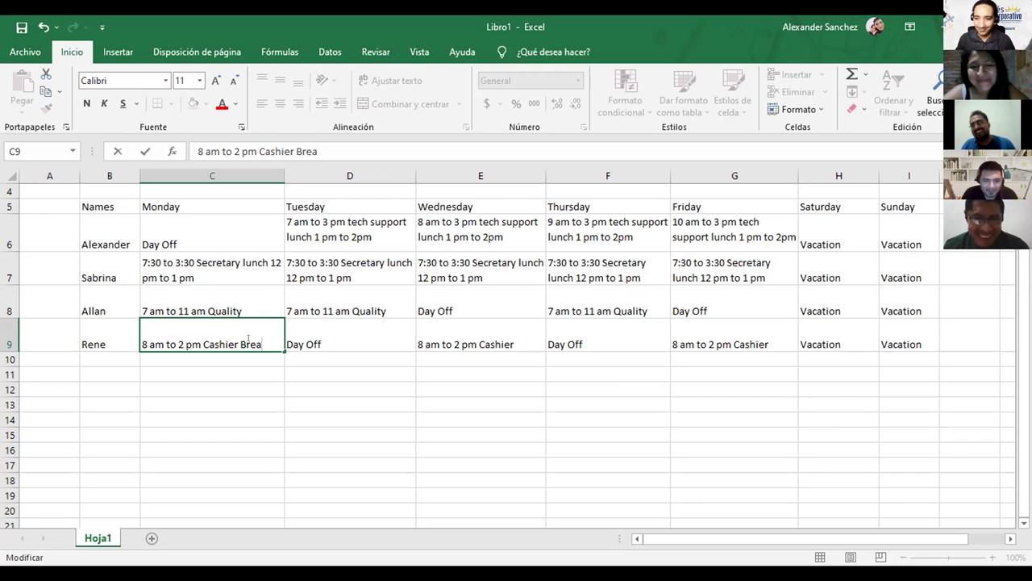